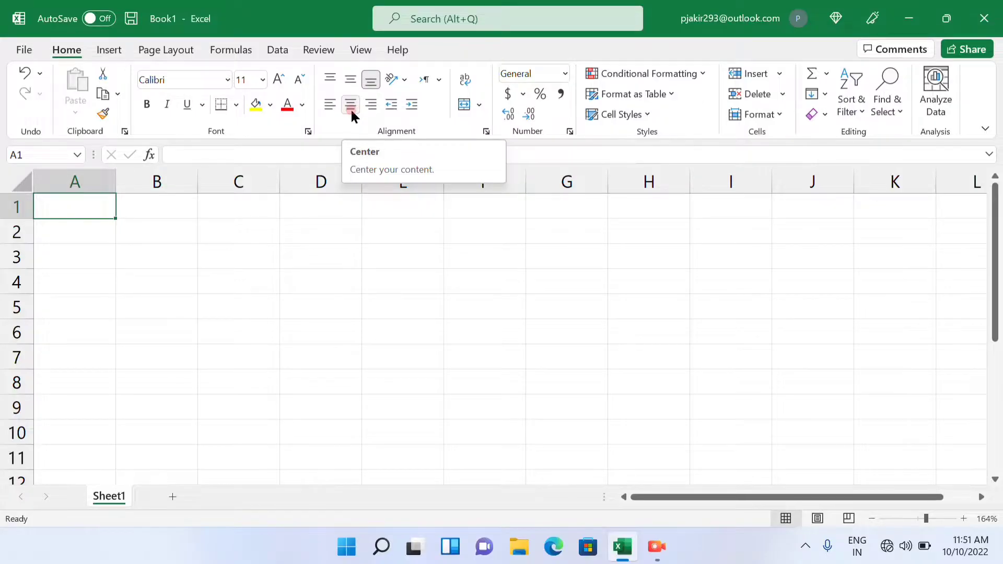
# - Enter the title "student mark sheet" in cell A1
pyautogui.click(90, 209)
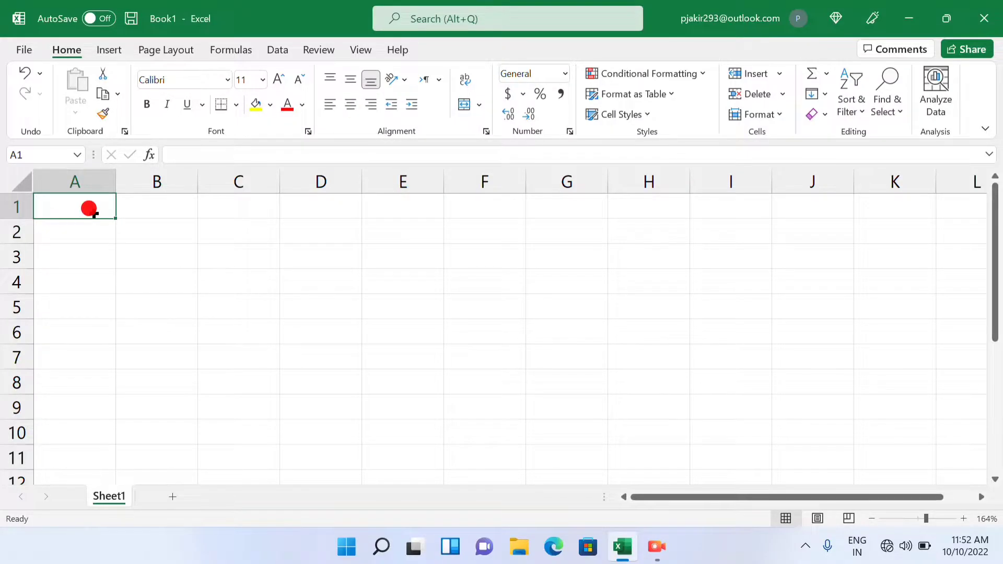
pyautogui.write('student mark sheet')
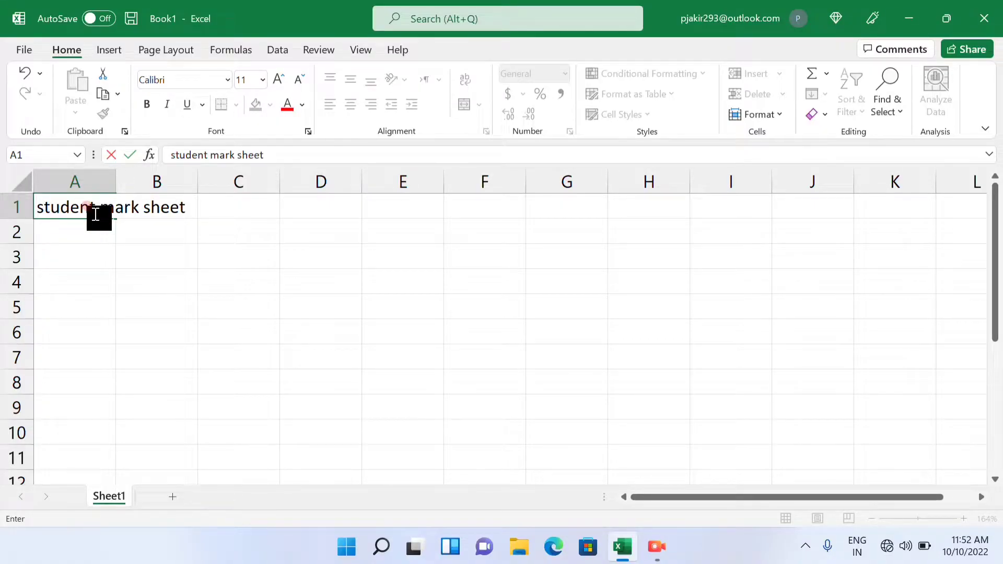
pyautogui.press('Return')
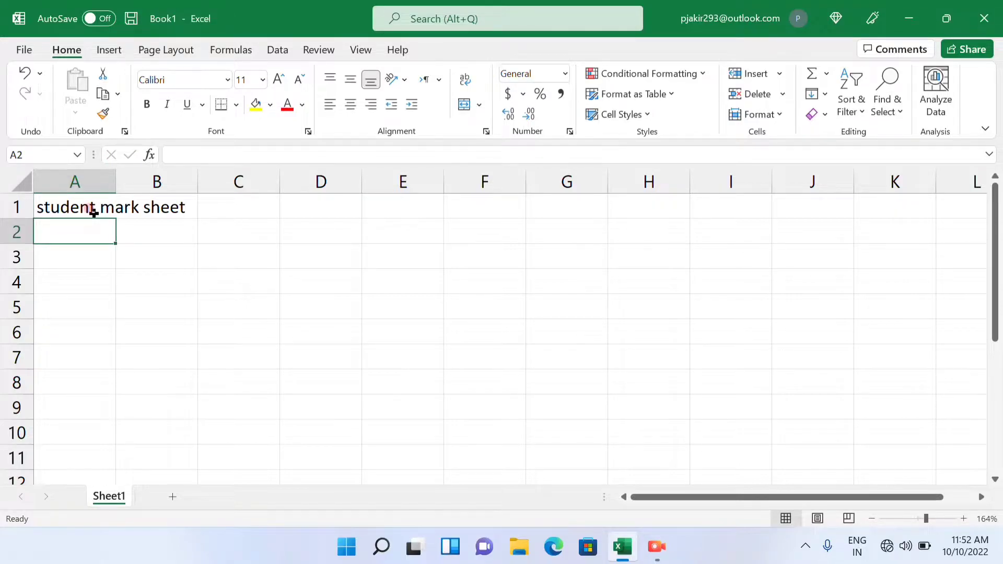
# - Try AutoFit Column Width on column A, and undo the width change
pyautogui.click(90, 178)
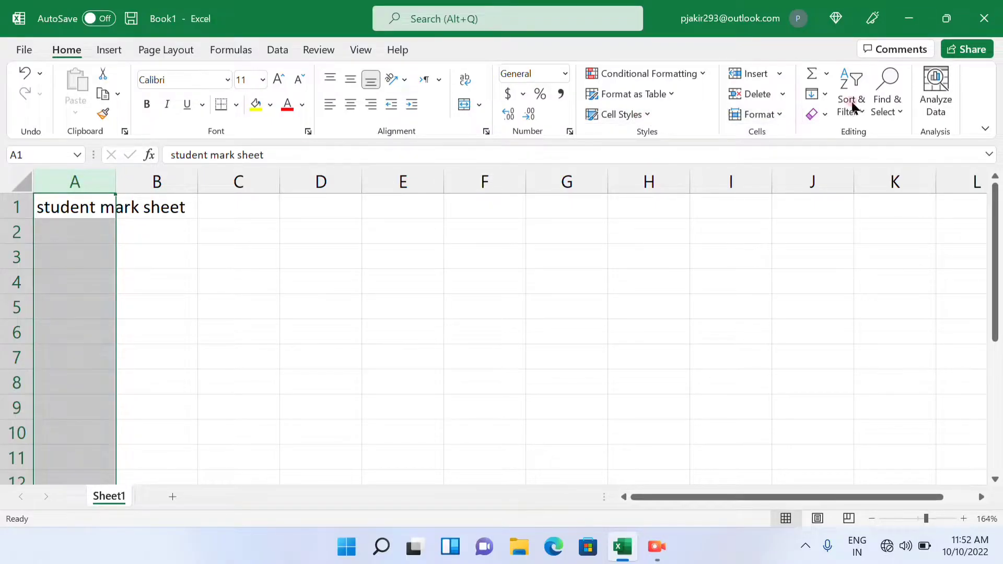
pyautogui.click(776, 119)
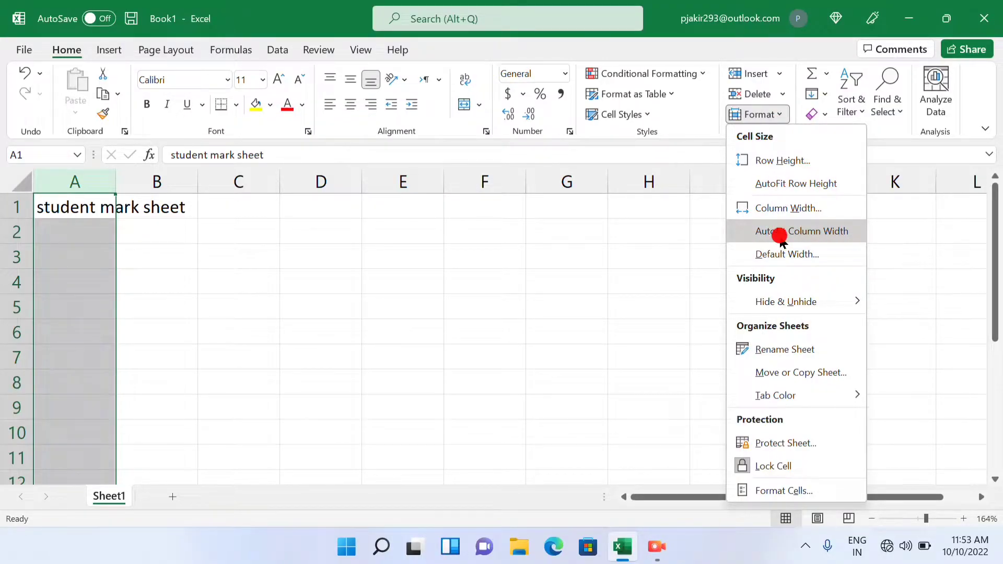
pyautogui.click(778, 233)
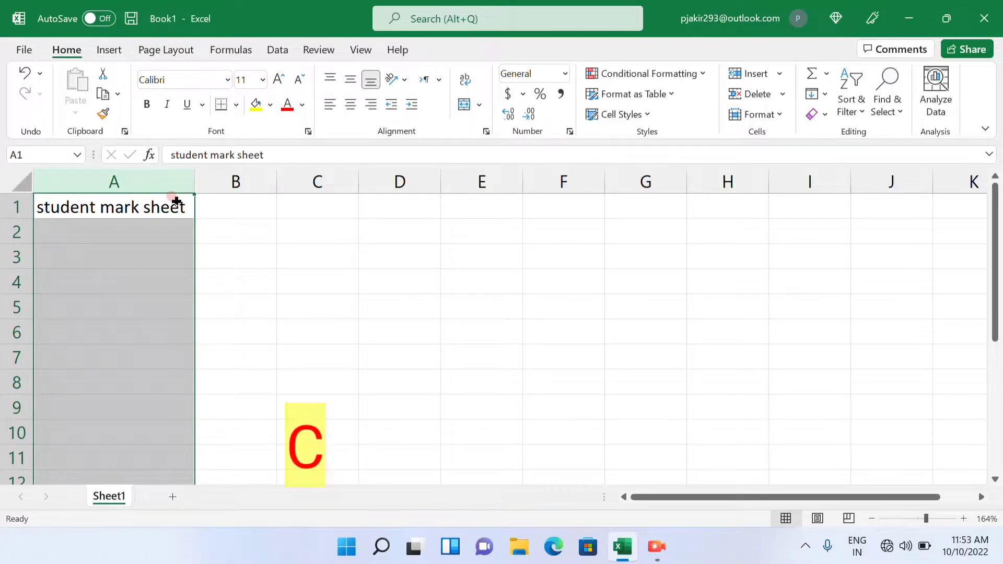
pyautogui.hotkey('ctrl', 'z')
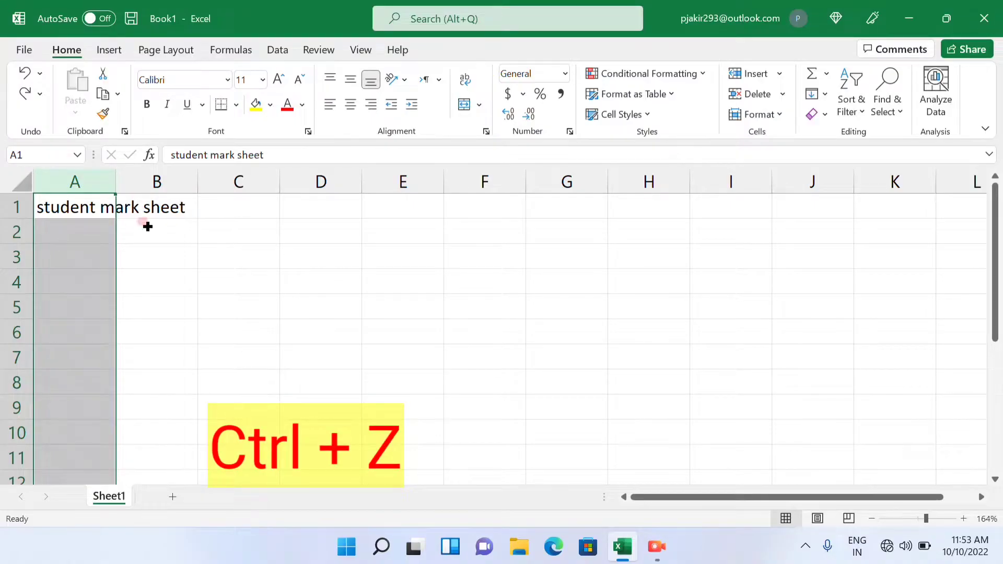
# - Merge and center the title across cells A1 to H1
pyautogui.click(80, 201)
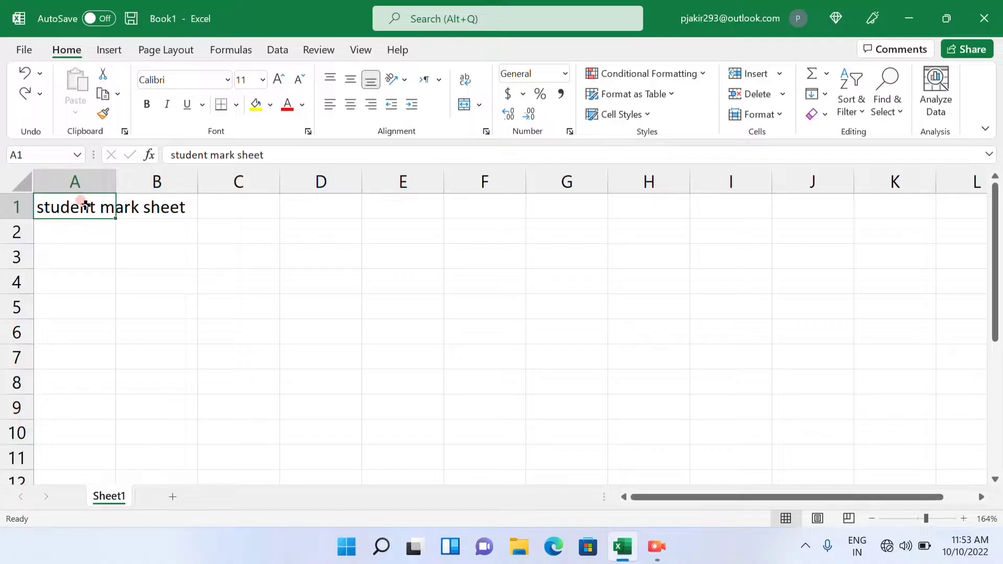
pyautogui.moveTo(81, 200); pyautogui.dragTo(661, 204)
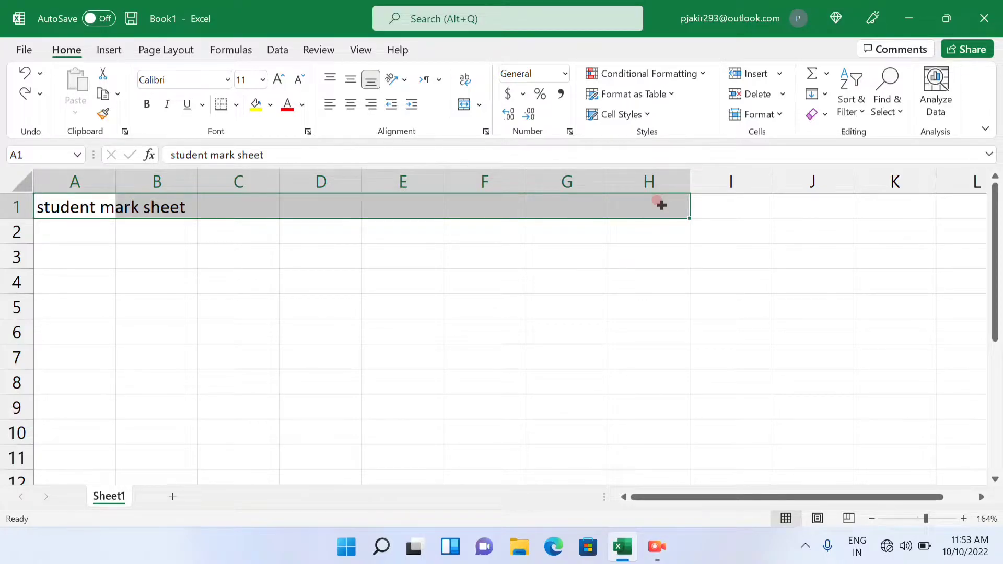
pyautogui.click(463, 104)
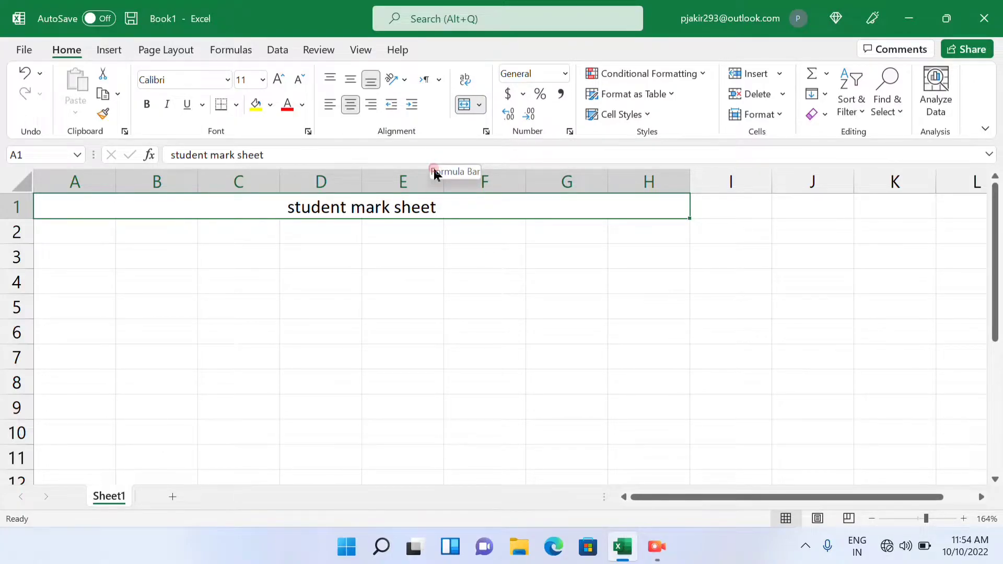
# - Set the font size of the merged title in row 1 to 16
pyautogui.click(313, 207)
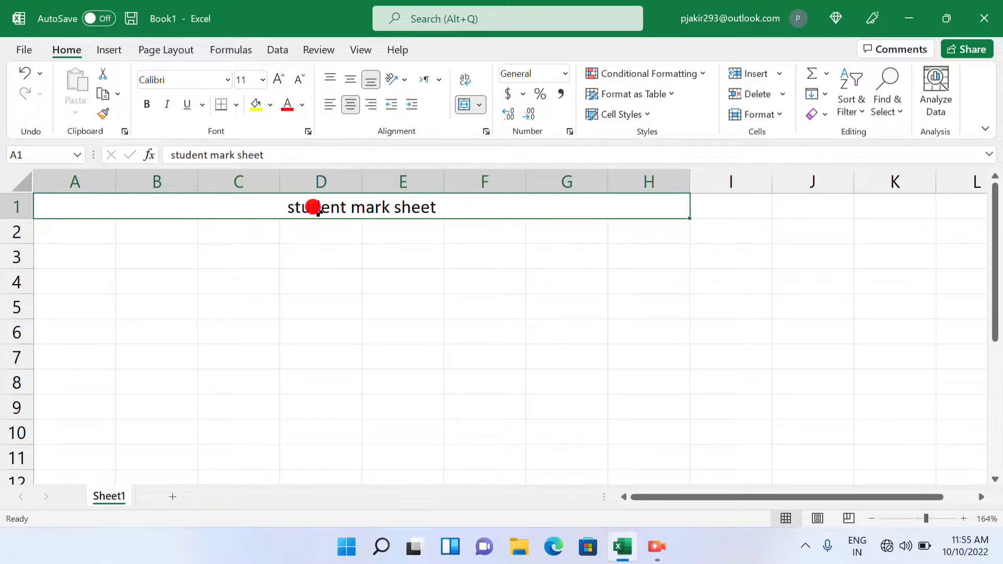
pyautogui.click(261, 80)
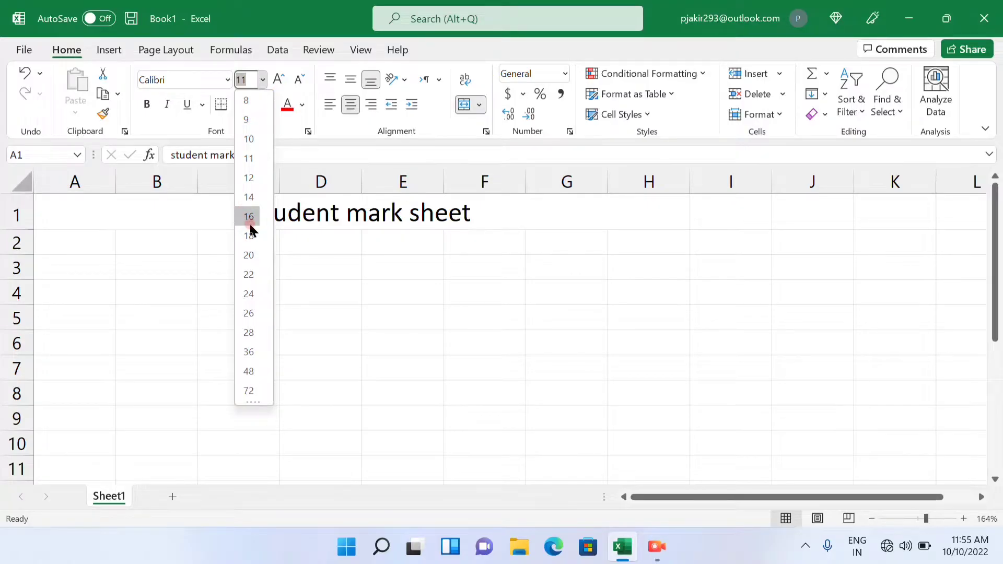
pyautogui.click(251, 225)
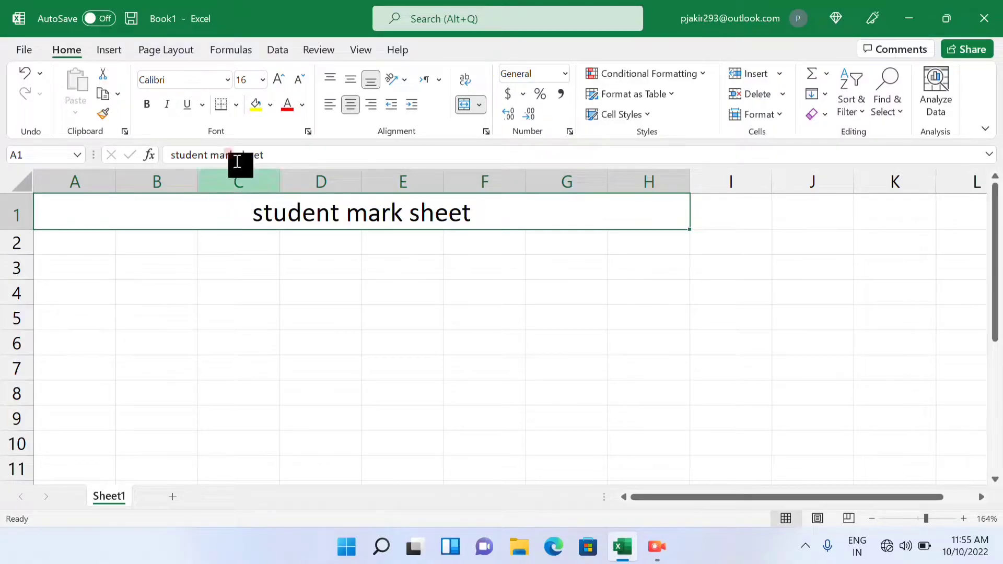
# - Fill the merged title cell with yellow and set its font color to the standard light blue
pyautogui.click(253, 104)
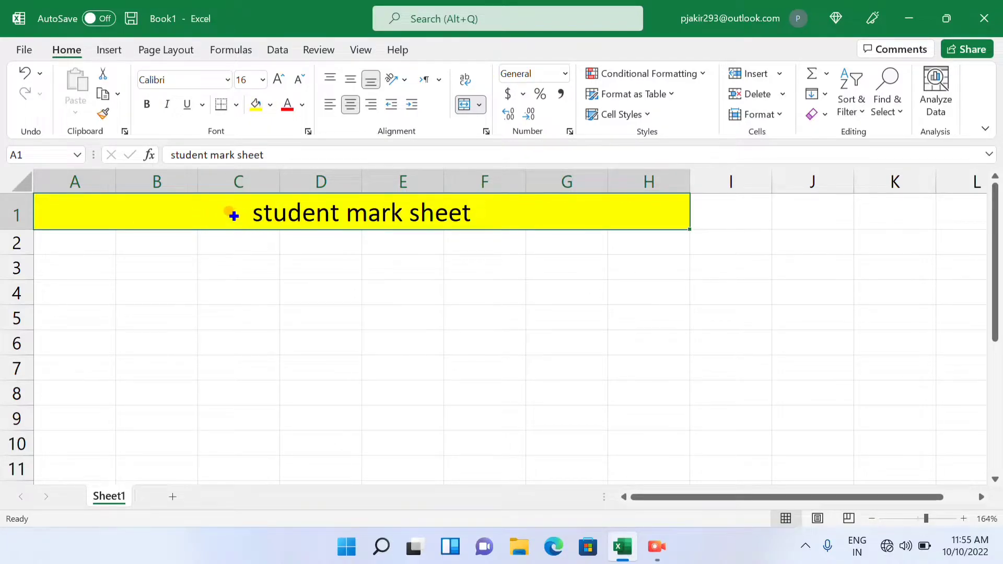
pyautogui.click(303, 105)
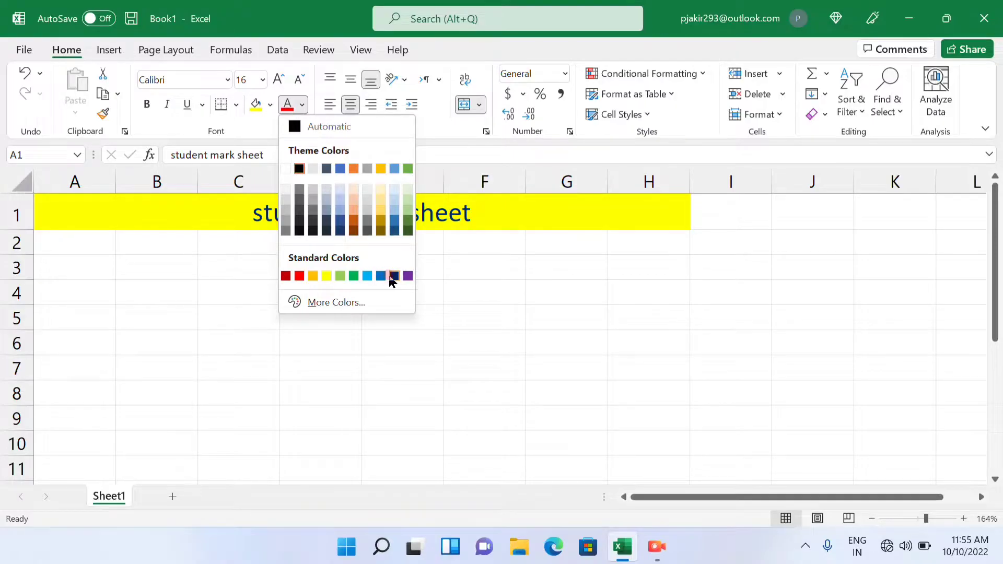
pyautogui.click(366, 276)
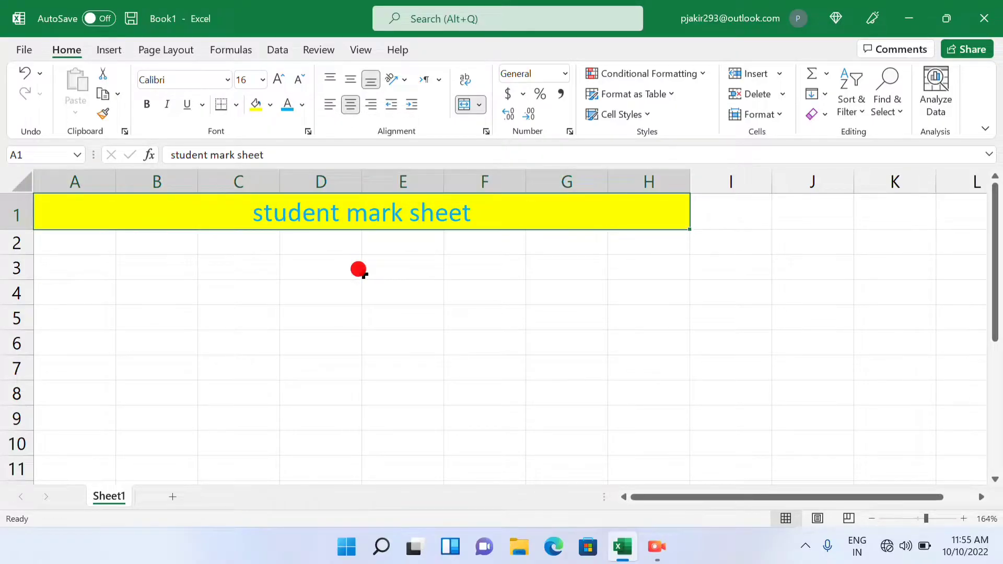
pyautogui.click(342, 220)
# - Enter the column heading "SR.NO" in cell A3
pyautogui.click(70, 264)
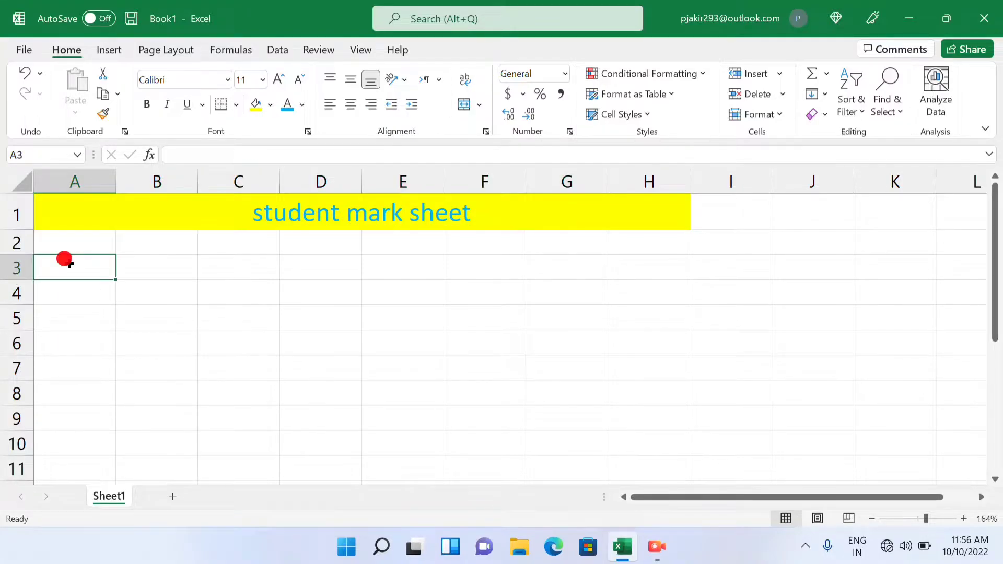
pyautogui.write('sr')
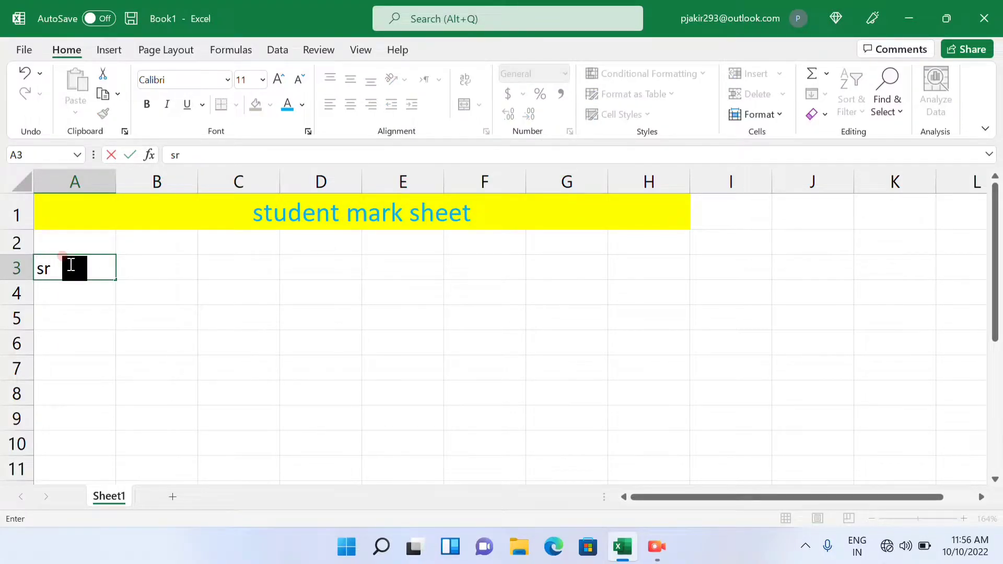
pyautogui.press('BackSpace')
pyautogui.press('BackSpace')
pyautogui.write('SR.NO')
pyautogui.press('Return')
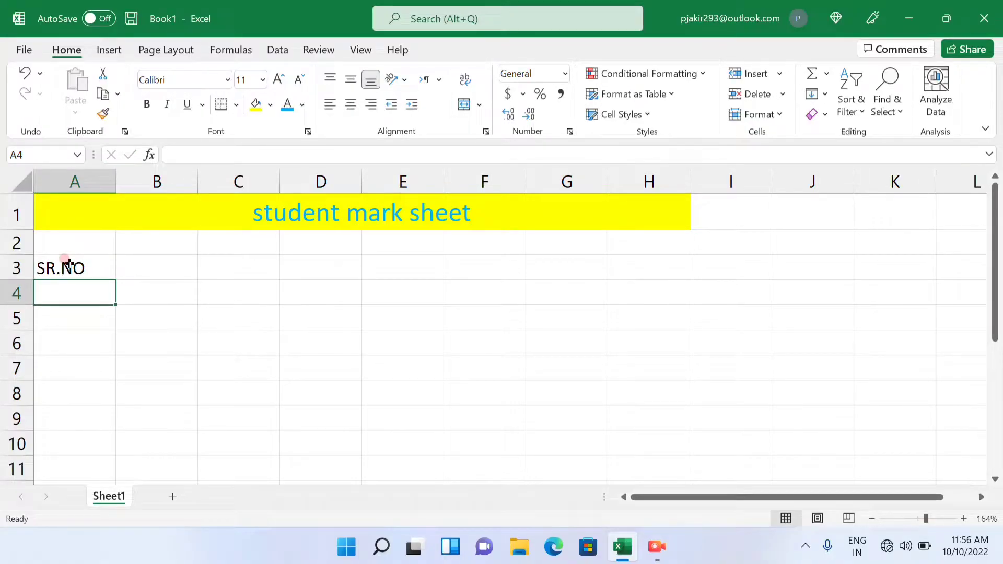
# - Enter the column heading "STUDENT NAME" in cell B3
pyautogui.click(170, 263)
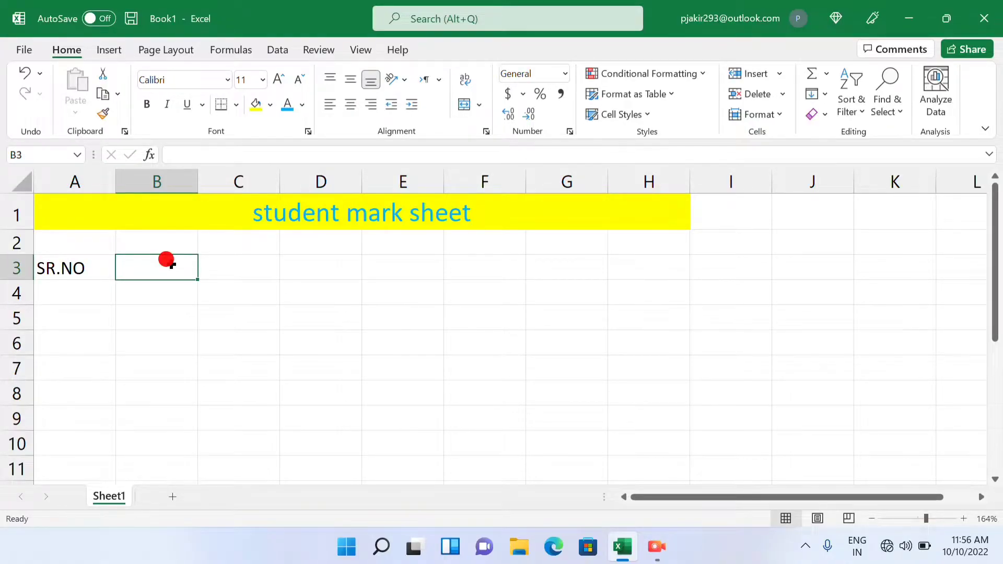
pyautogui.write('STUD')
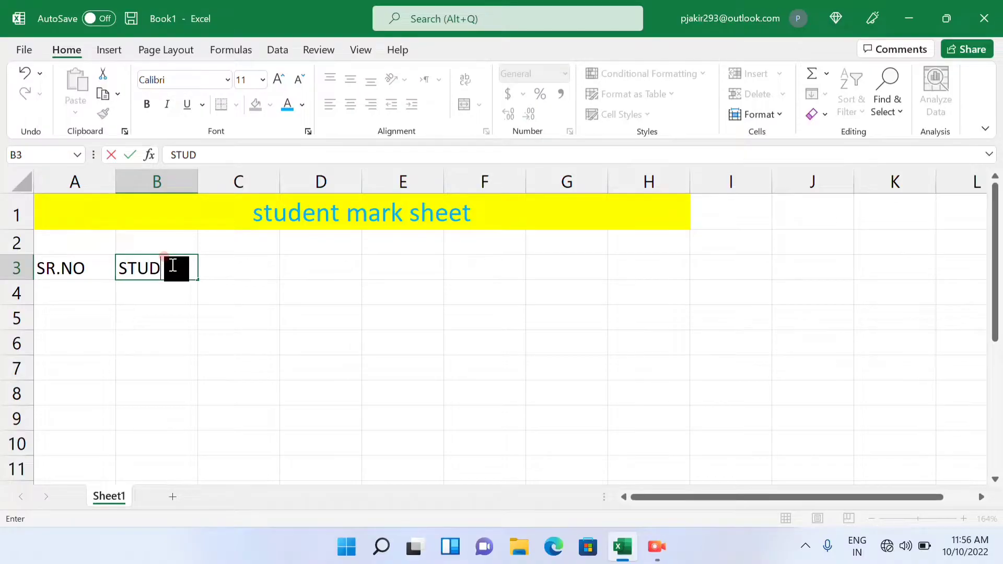
pyautogui.write('ENT NAME')
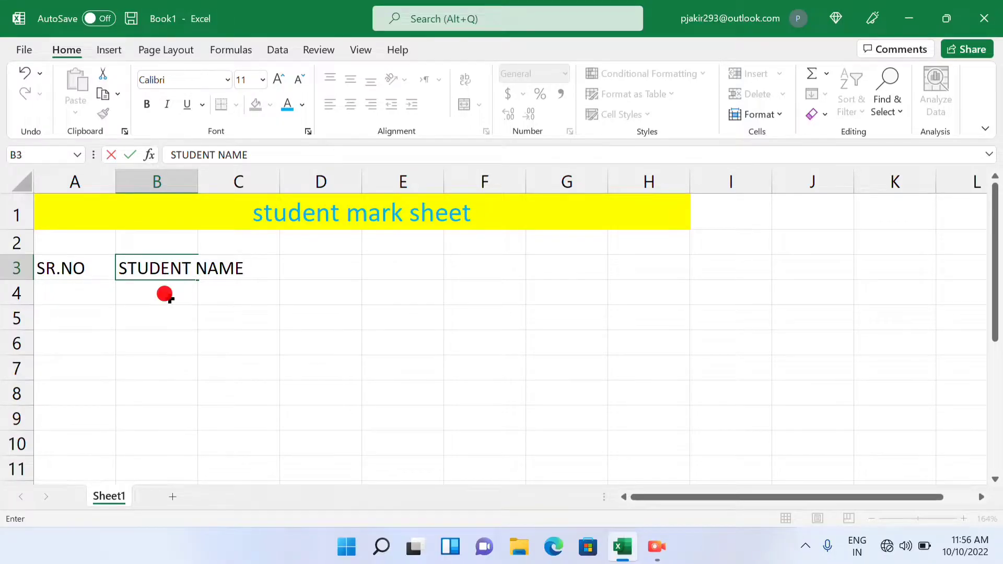
pyautogui.click(166, 294)
# - AutoFit the width of column B to the STUDENT NAME heading
pyautogui.click(165, 271)
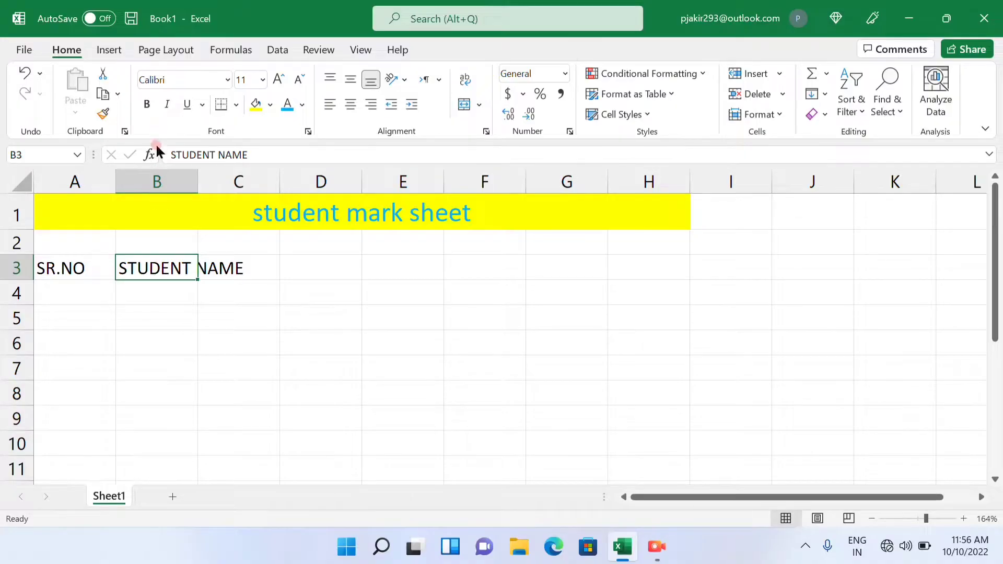
pyautogui.click(159, 173)
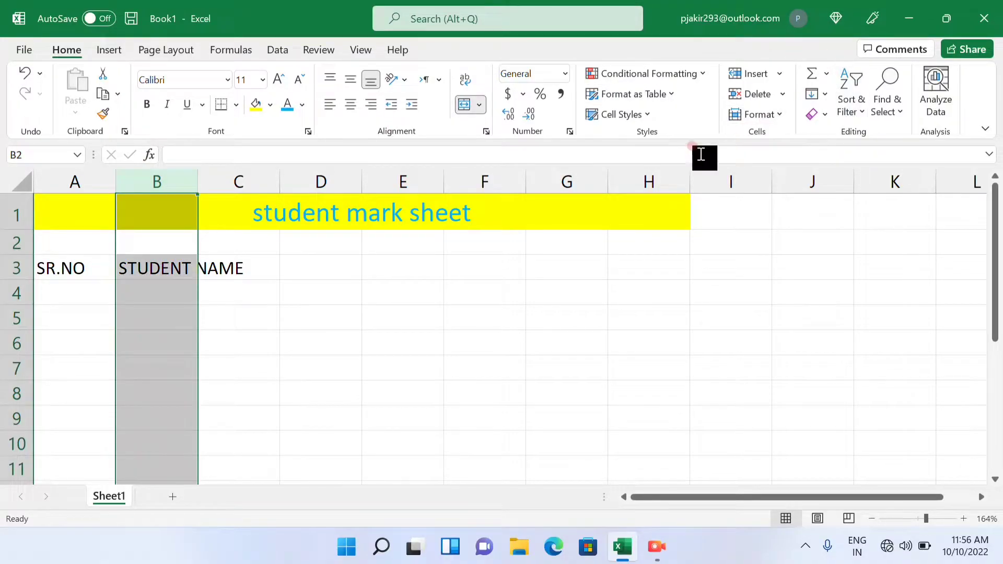
pyautogui.click(736, 115)
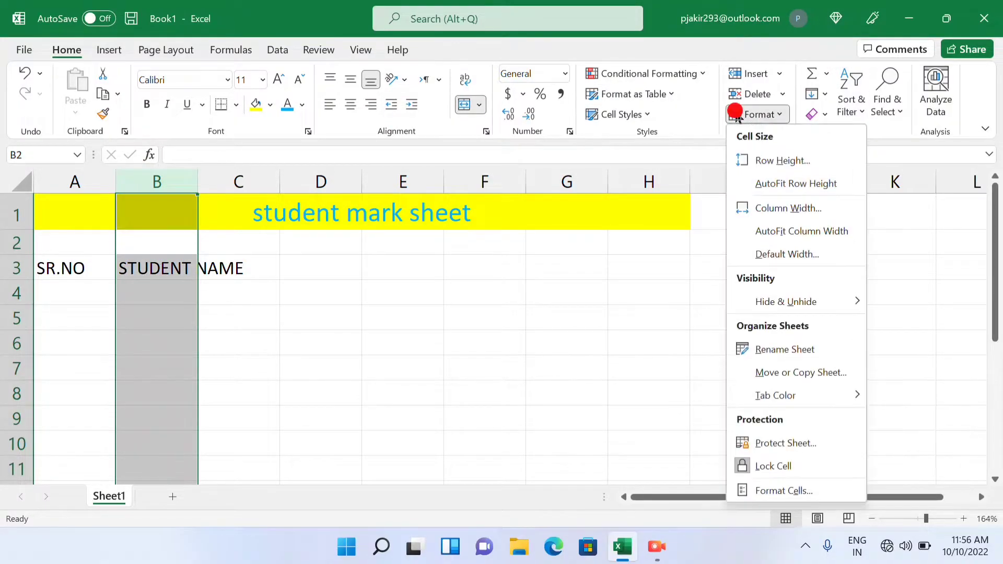
pyautogui.click(781, 233)
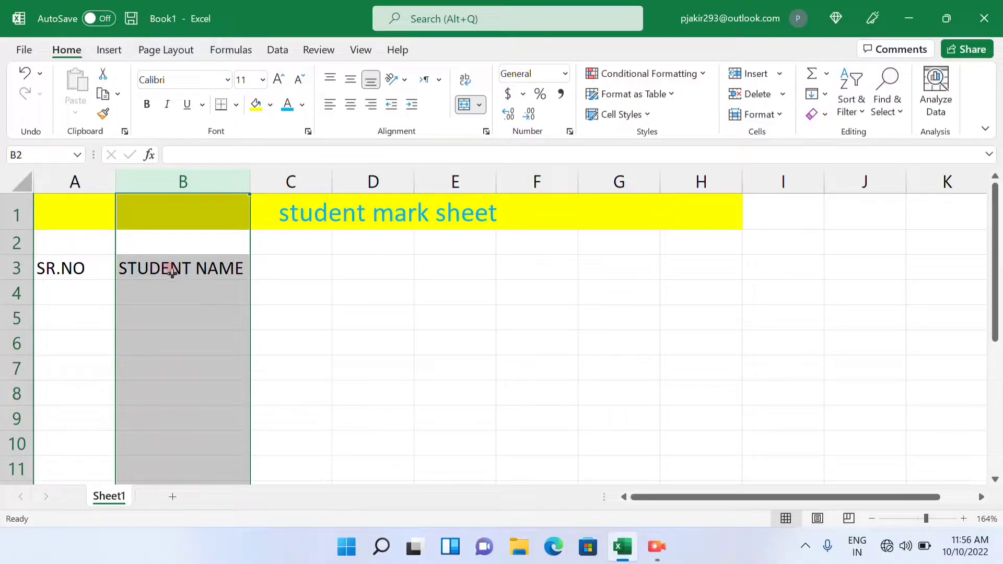
# - Enter the subject headings SUB1, SUB2 and SUB3 in cells C3 to E3
pyautogui.click(311, 268)
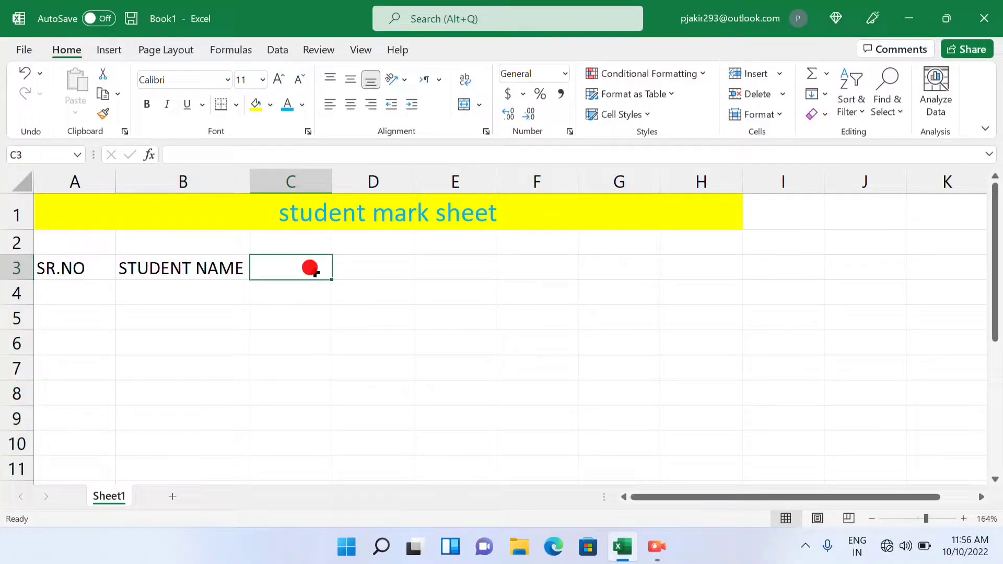
pyautogui.write('SUB1')
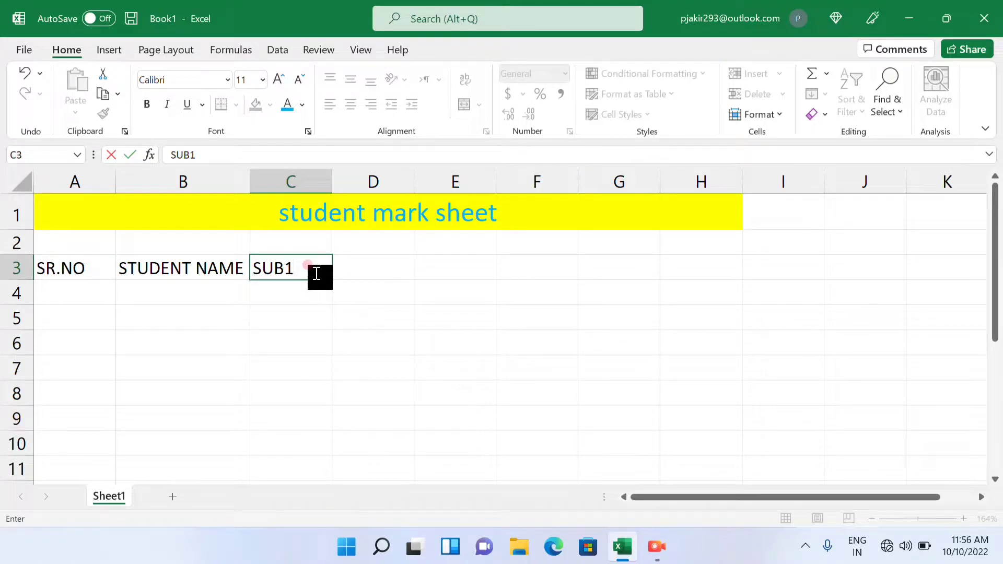
pyautogui.press('Tab')
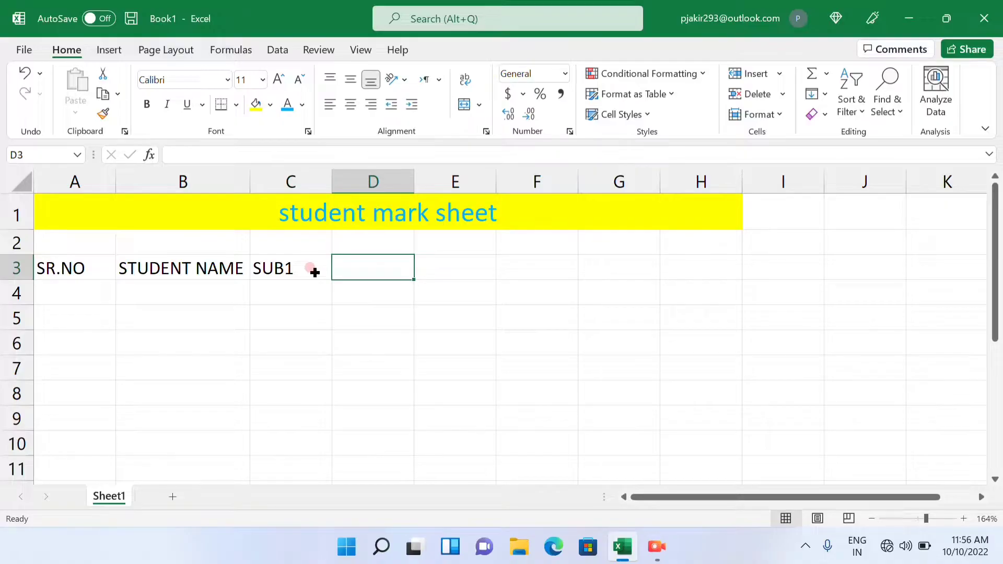
pyautogui.write('SUB')
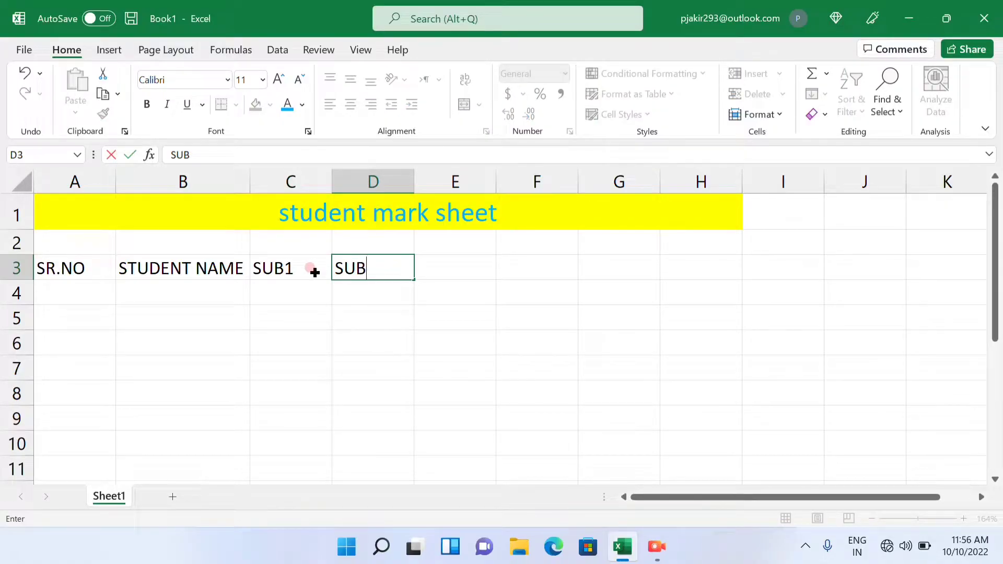
pyautogui.write('2')
pyautogui.press('Tab')
pyautogui.write('SUB3')
pyautogui.press('Tab')
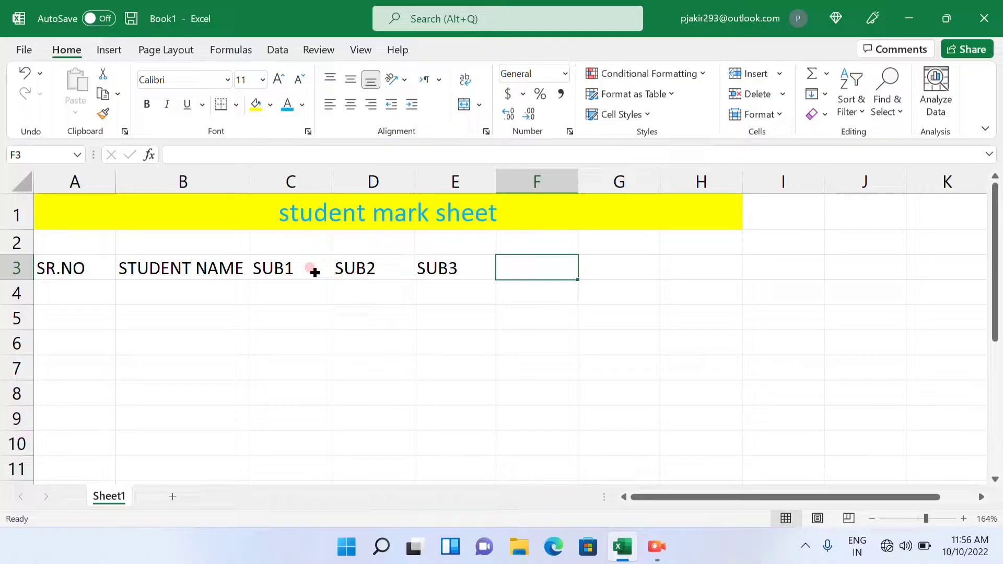
# - Enter the headings TOTAL in cell F3 and COUNT in cell G3
pyautogui.write('TOTA')
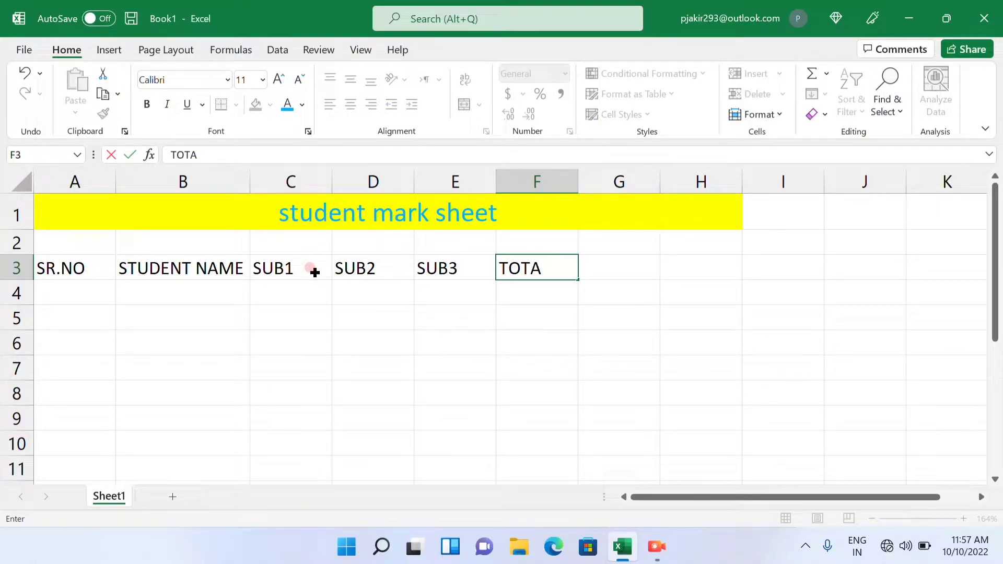
pyautogui.write('L')
pyautogui.press('Tab')
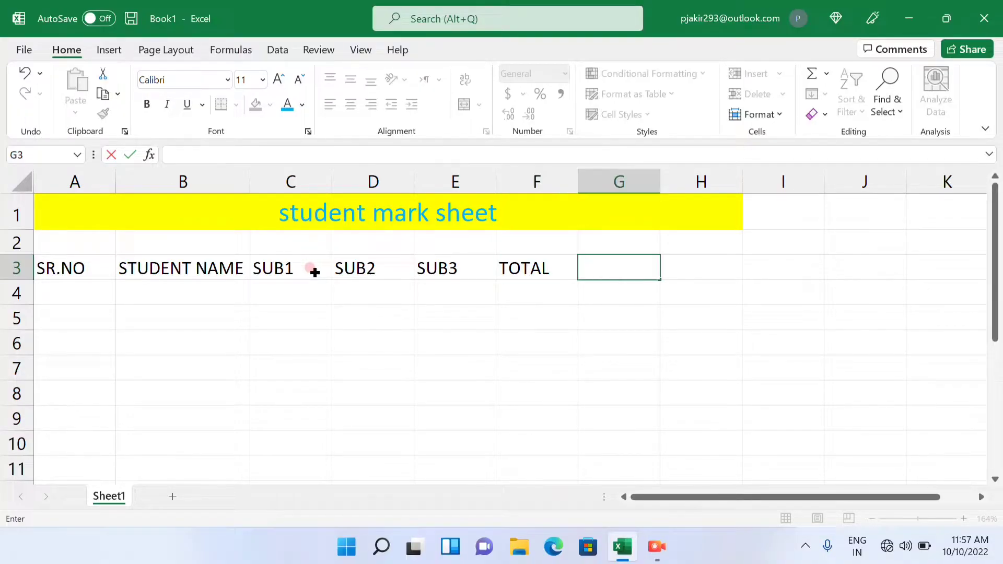
pyautogui.write('COUNT')
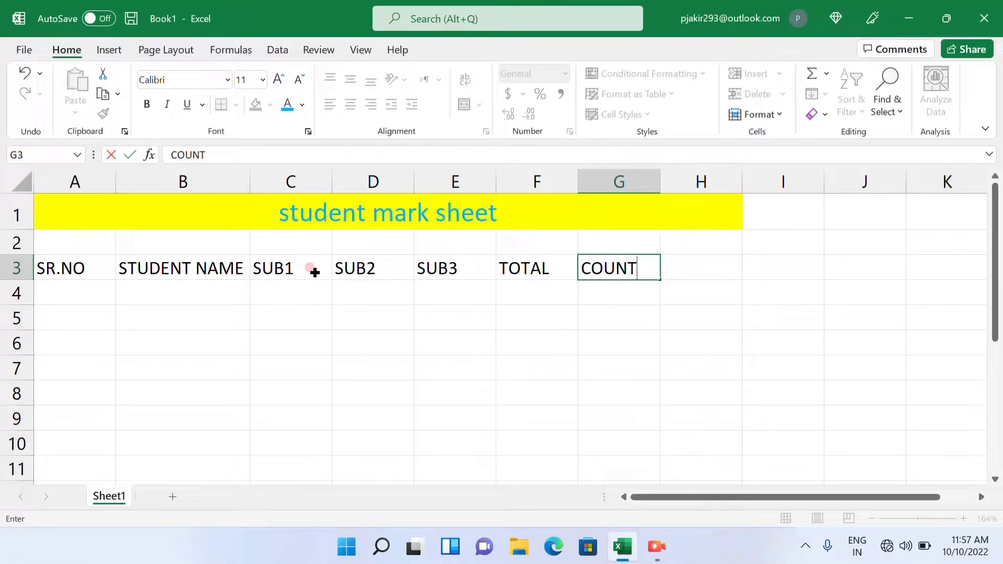
pyautogui.press('Tab')
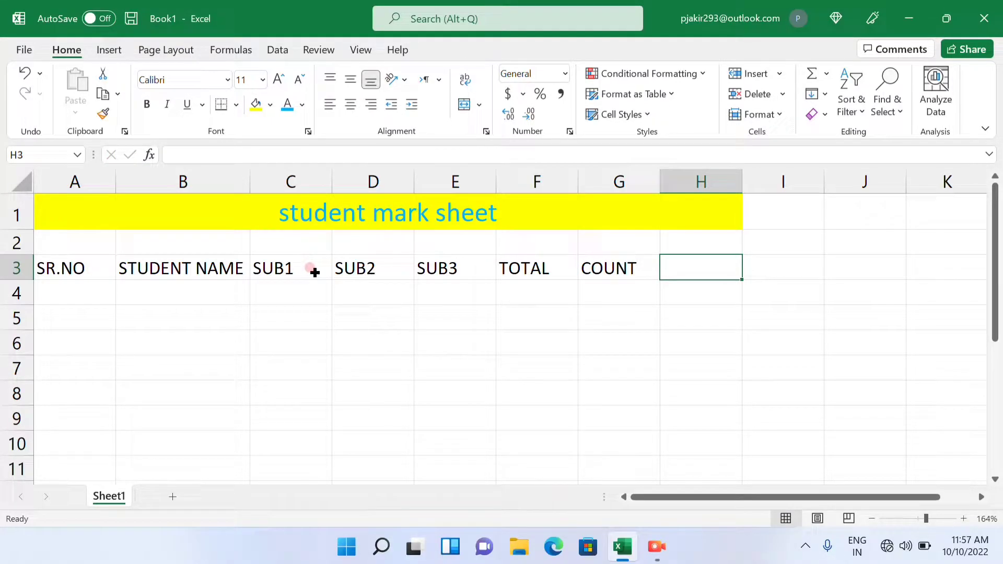
# - Enter the headings AVG in cell H3 and PERCENTAGE in cell I3
pyautogui.write('AVG')
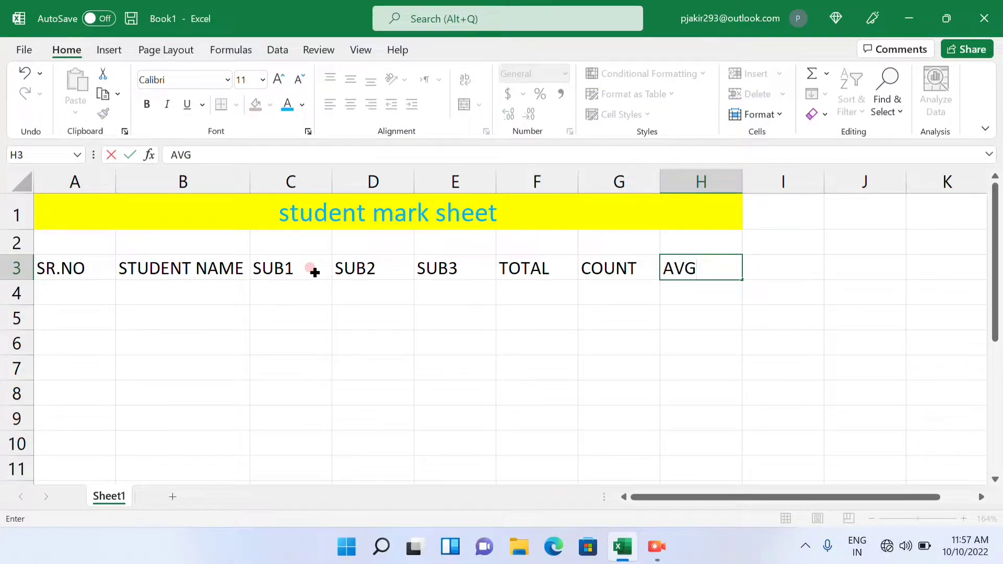
pyautogui.press('Tab')
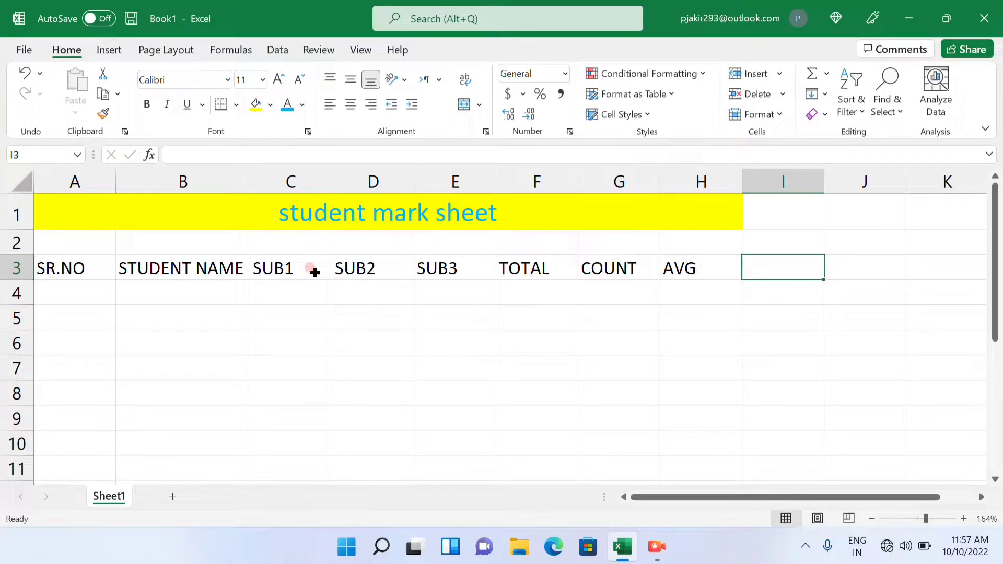
pyautogui.write('PER')
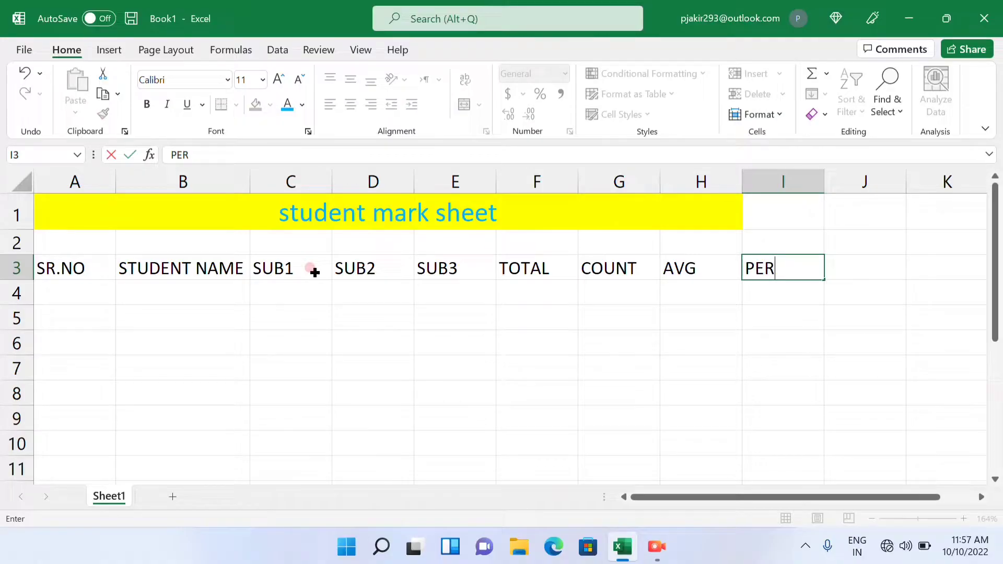
pyautogui.write('CENTAGE')
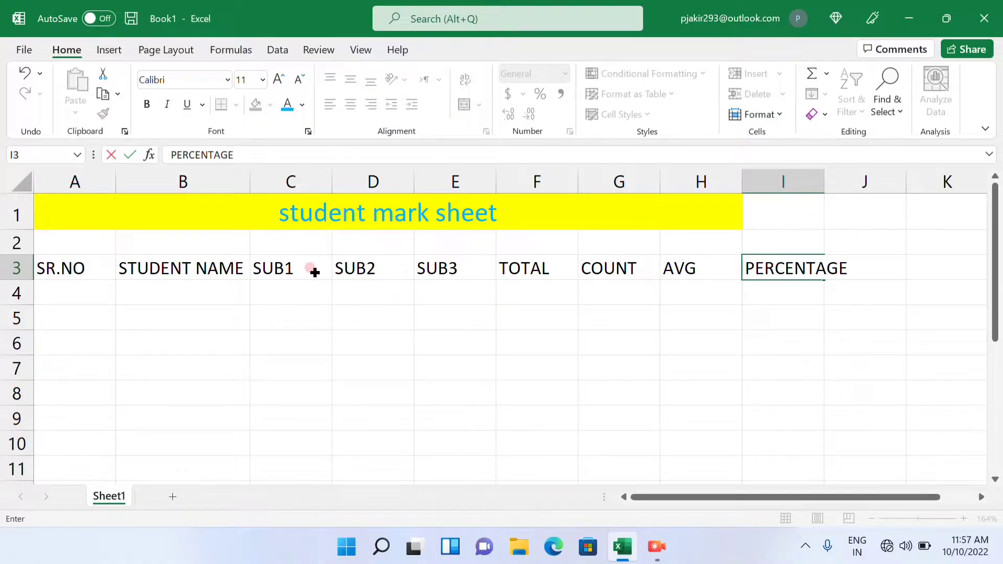
pyautogui.press('Tab')
# - AutoFit the width of column I to the PERCENTAGE heading
pyautogui.click(789, 177)
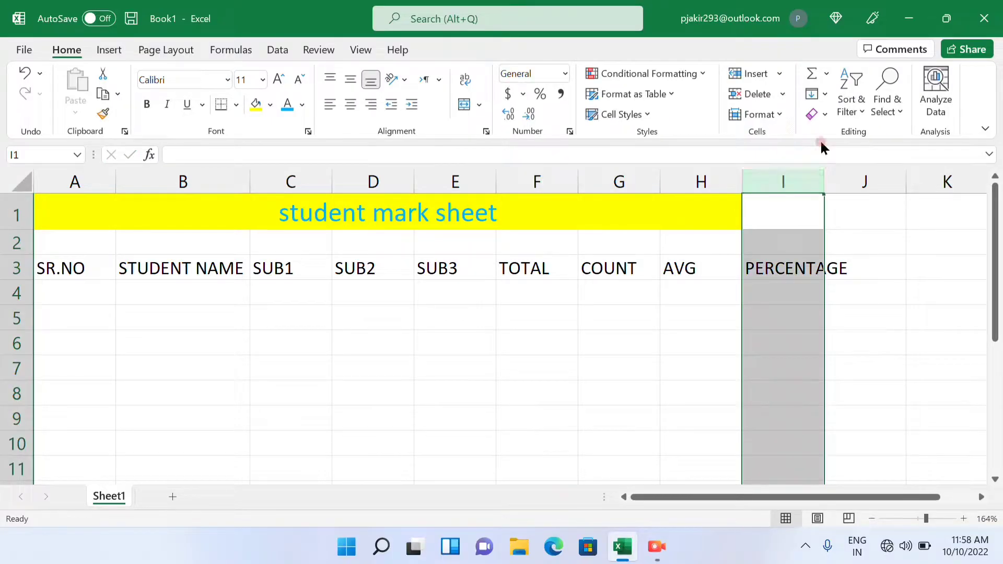
pyautogui.click(780, 116)
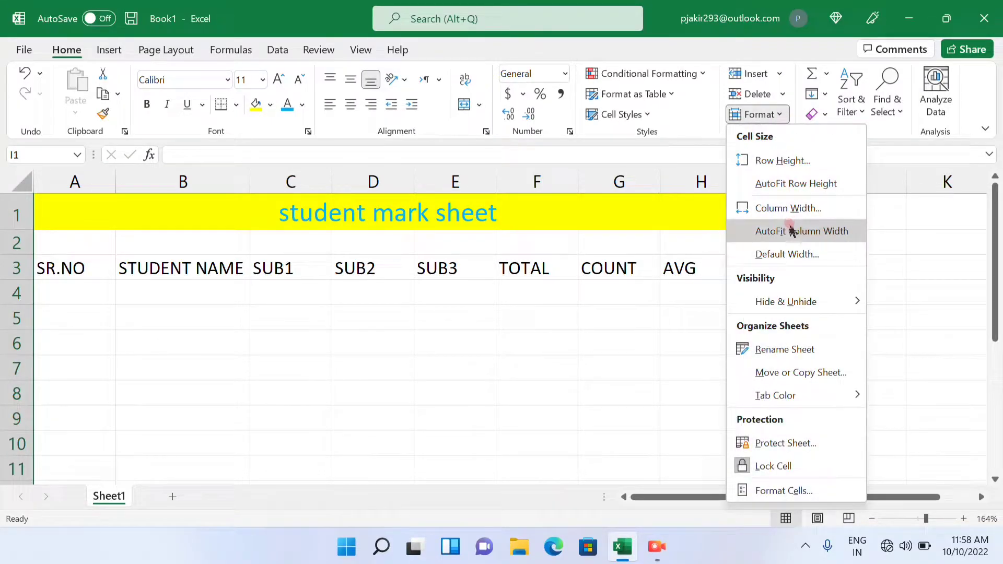
pyautogui.click(791, 236)
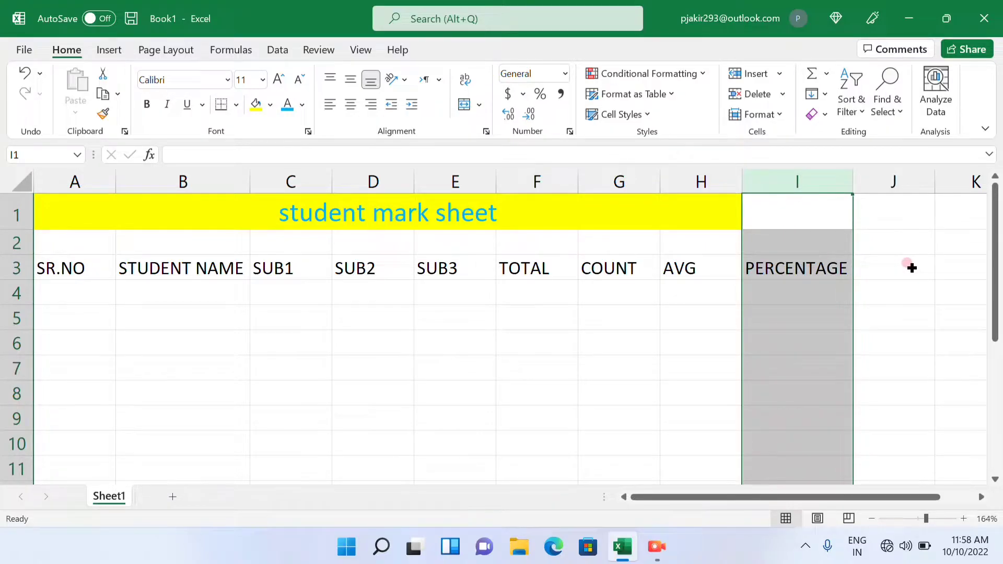
# - Enter the headings MAX in cell J3 and MIN in cell K3
pyautogui.press('Right')
pyautogui.press('Down')
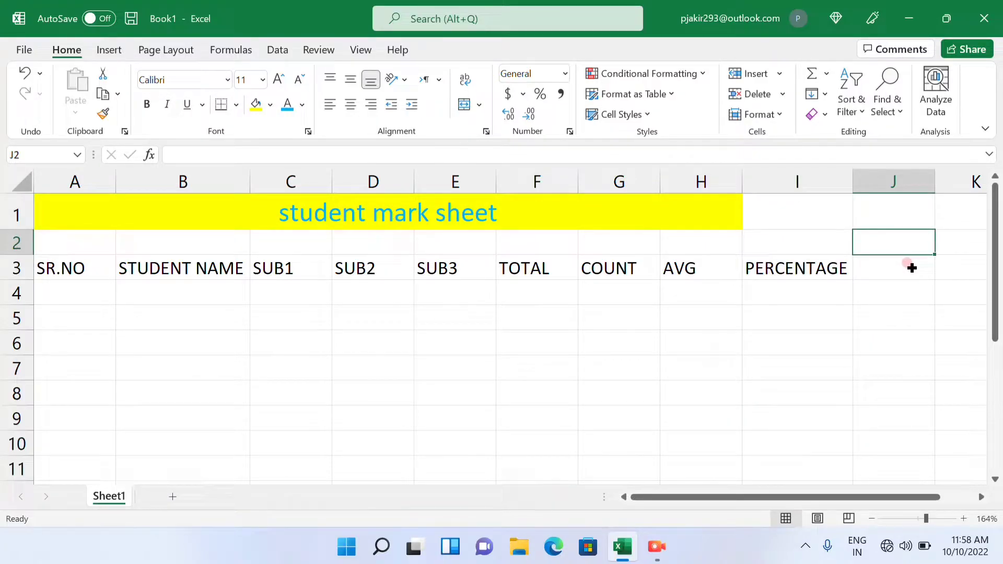
pyautogui.click(911, 267)
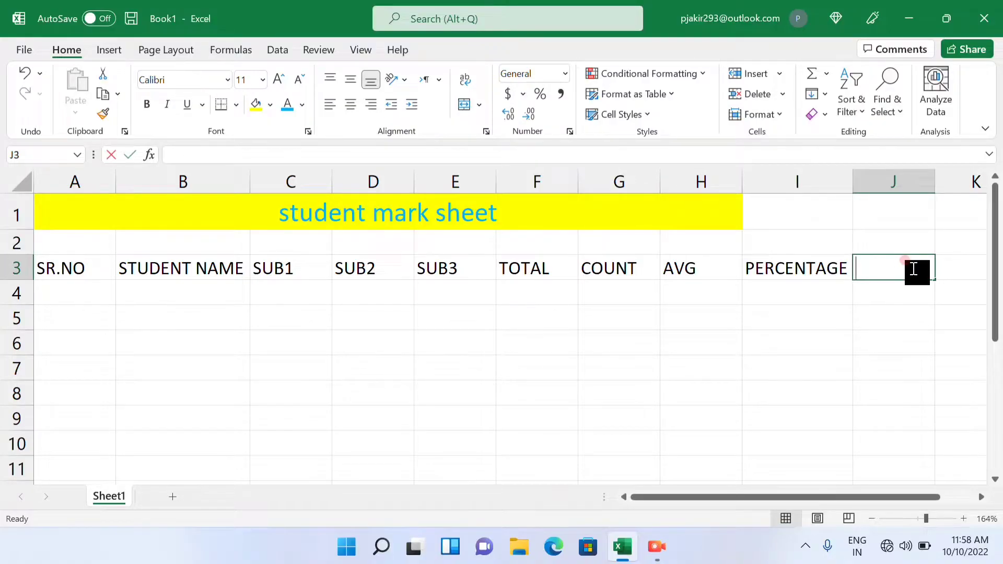
pyautogui.write('MAX')
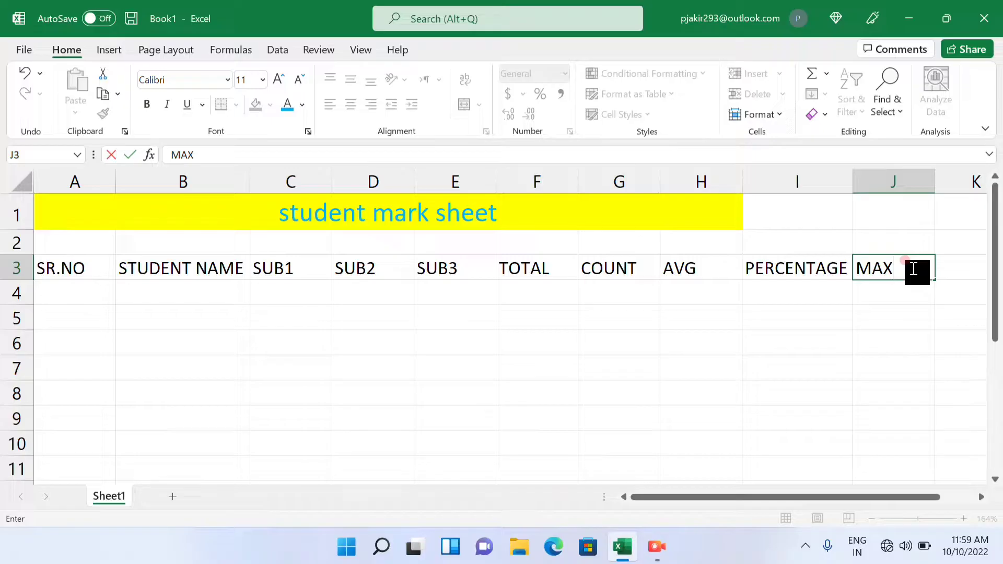
pyautogui.press('Tab')
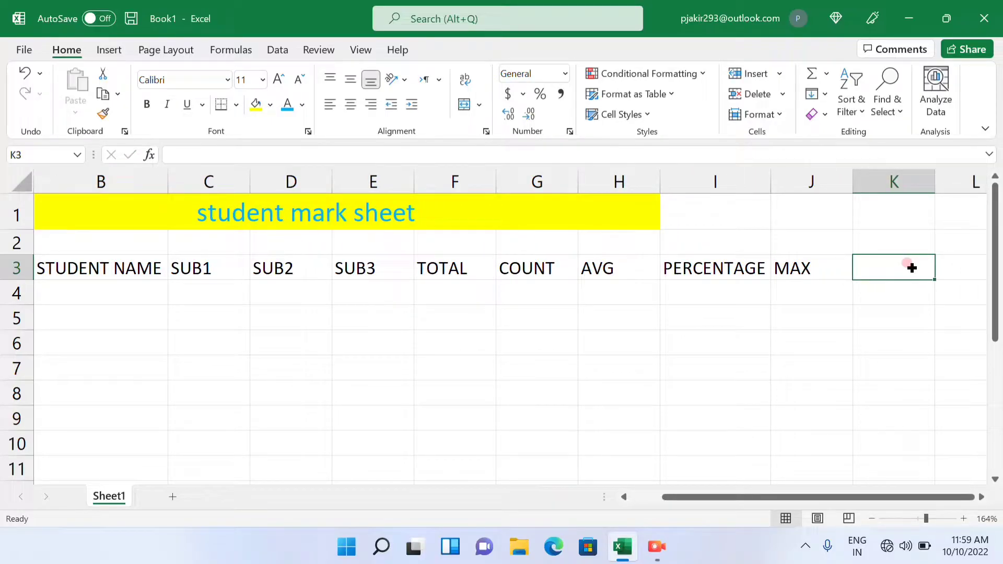
pyautogui.write('MIN')
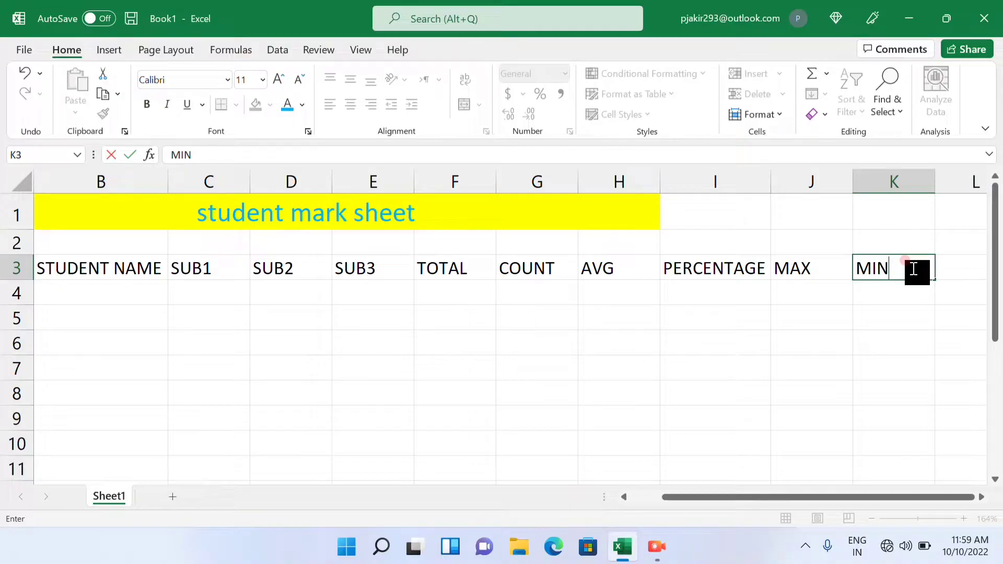
pyautogui.press('Home')
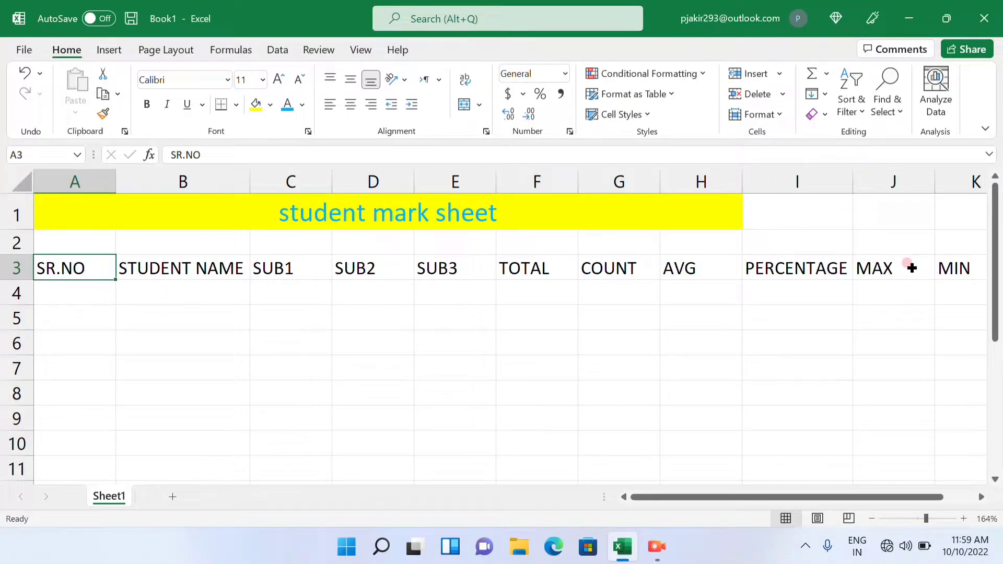
# - Apply All Borders to the heading row from SR.NO in A3 to MIN in K3
pyautogui.press('Right')
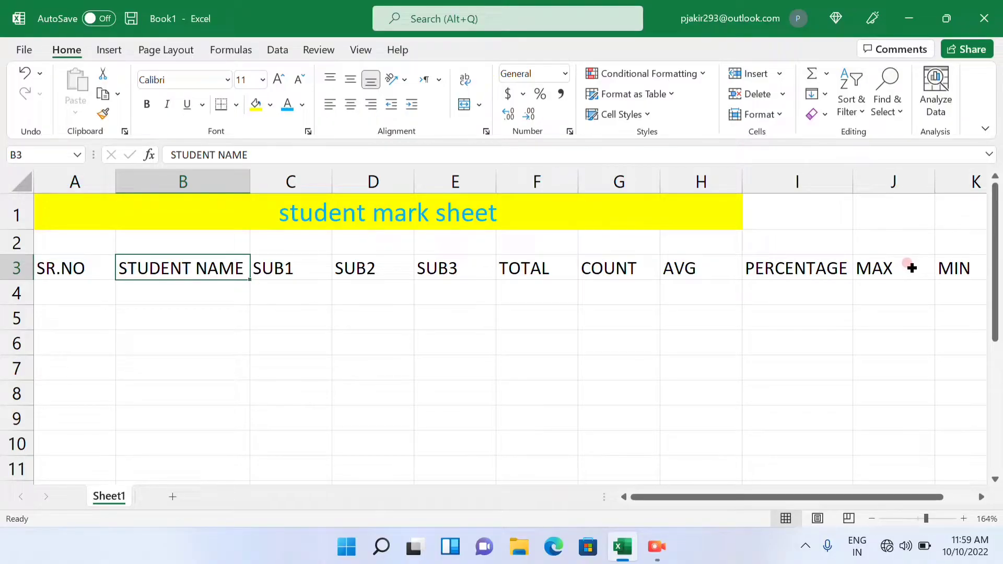
pyautogui.press('Left')
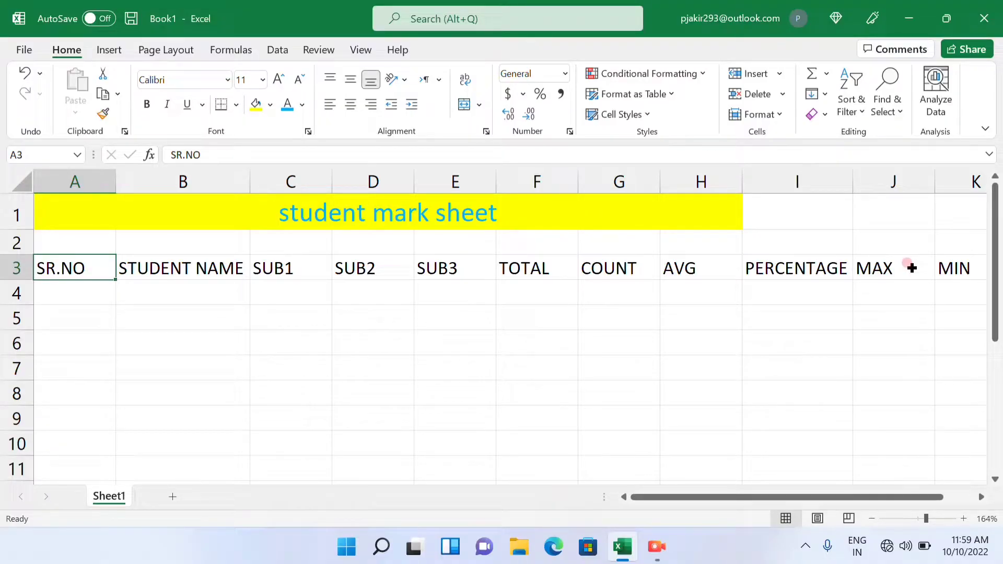
pyautogui.hotkey('shift', 'Right')
pyautogui.hotkey('shift', 'Right')
pyautogui.hotkey('shift', 'Right')
pyautogui.hotkey('shift', 'Right')
pyautogui.hotkey('shift', 'Right')
pyautogui.hotkey('shift', 'Right')
pyautogui.hotkey('shift', 'Right')
pyautogui.hotkey('shift', 'Right')
pyautogui.hotkey('shift', 'Right')
pyautogui.hotkey('shift', 'Right')
pyautogui.hotkey('shift', 'Right')
pyautogui.hotkey('shift', 'Right')
pyautogui.hotkey('shift', 'Right')
pyautogui.hotkey('shift', 'Right')
pyautogui.hotkey('shift', 'Right')
pyautogui.hotkey('shift', 'Right')
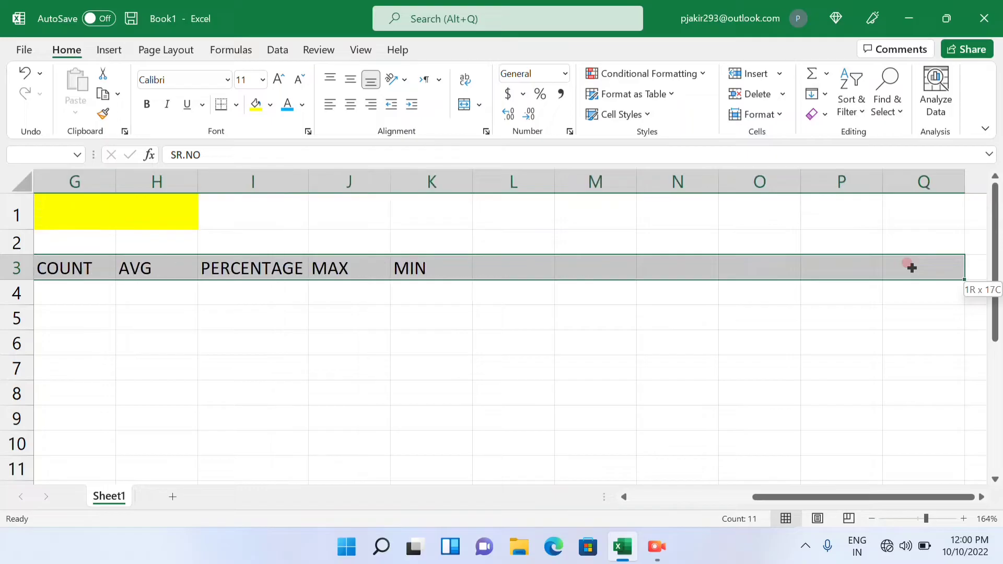
pyautogui.hotkey('shift', 'Right')
pyautogui.hotkey('shift', 'Left')
pyautogui.hotkey('shift', 'Left')
pyautogui.hotkey('shift', 'Left')
pyautogui.hotkey('shift', 'Left')
pyautogui.hotkey('shift', 'Left')
pyautogui.hotkey('shift', 'Left')
pyautogui.hotkey('shift', 'Left')
pyautogui.hotkey('shift', 'Left')
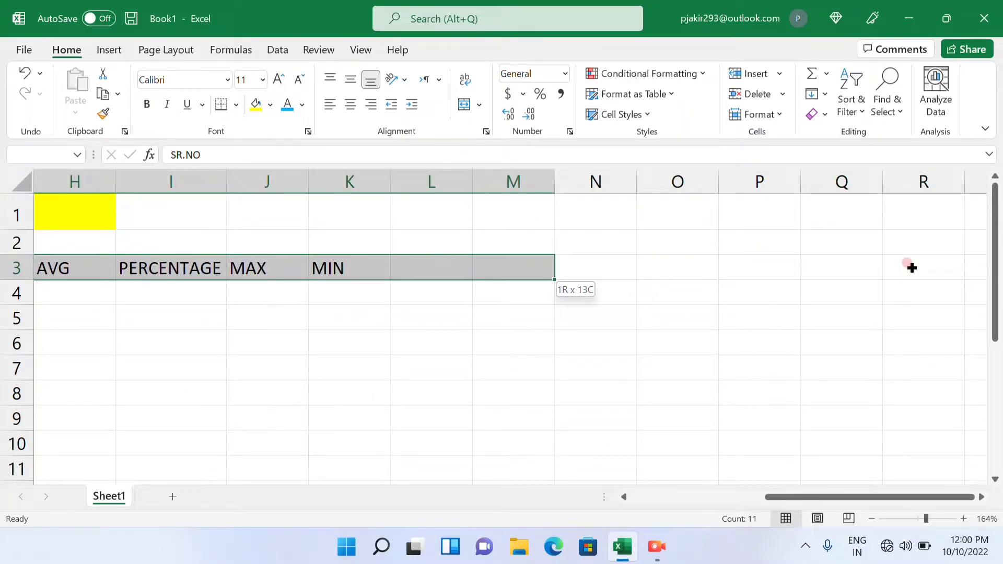
pyautogui.hotkey('shift', 'Right')
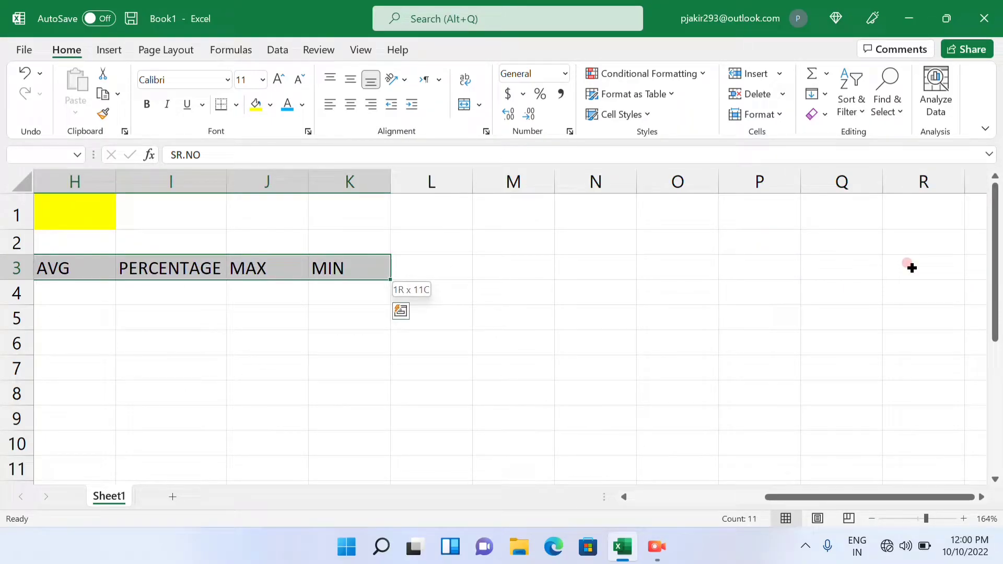
pyautogui.hscroll(-3, 912, 268)
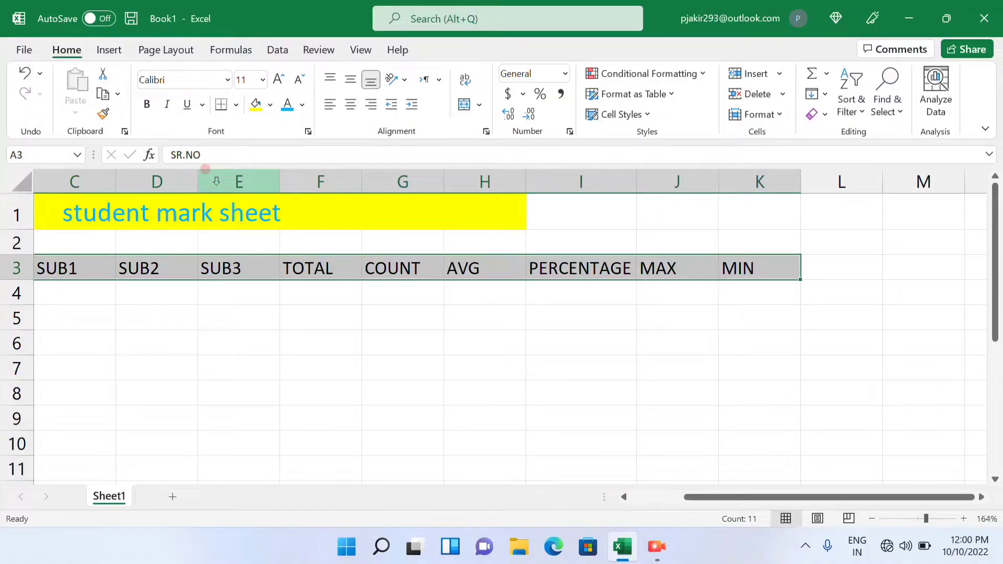
pyautogui.click(236, 105)
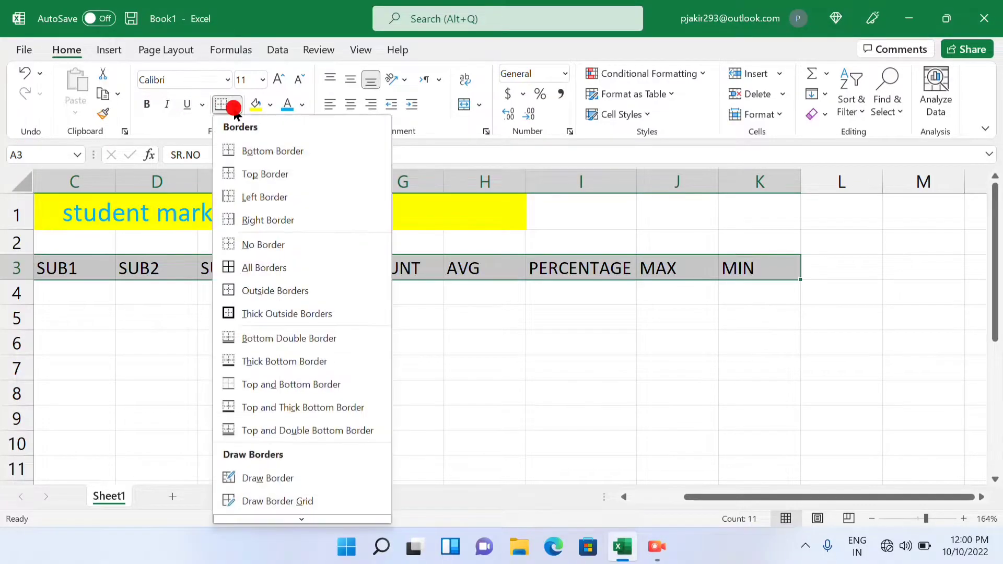
pyautogui.click(272, 275)
pyautogui.hscroll(-2, 266, 272)
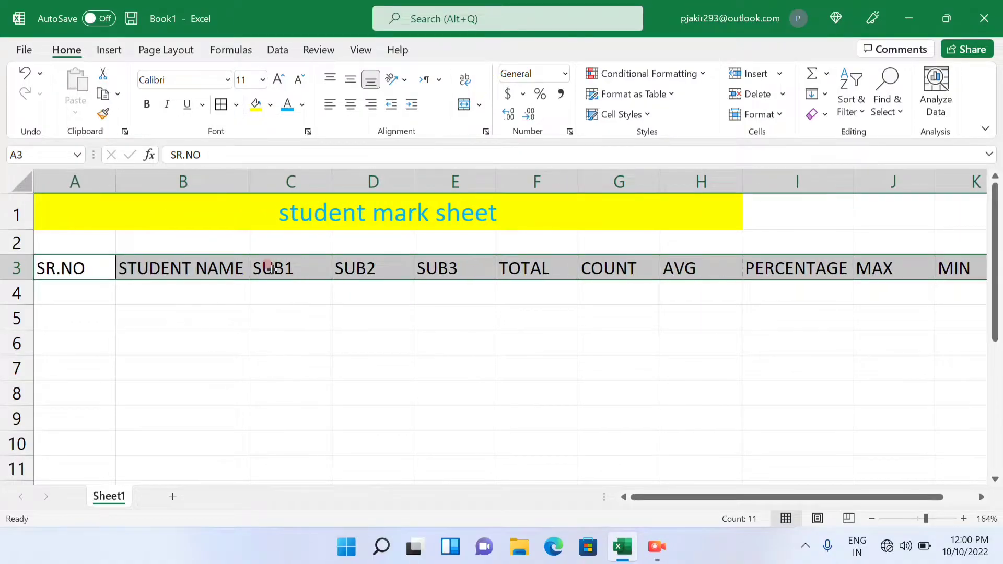
pyautogui.click(270, 286)
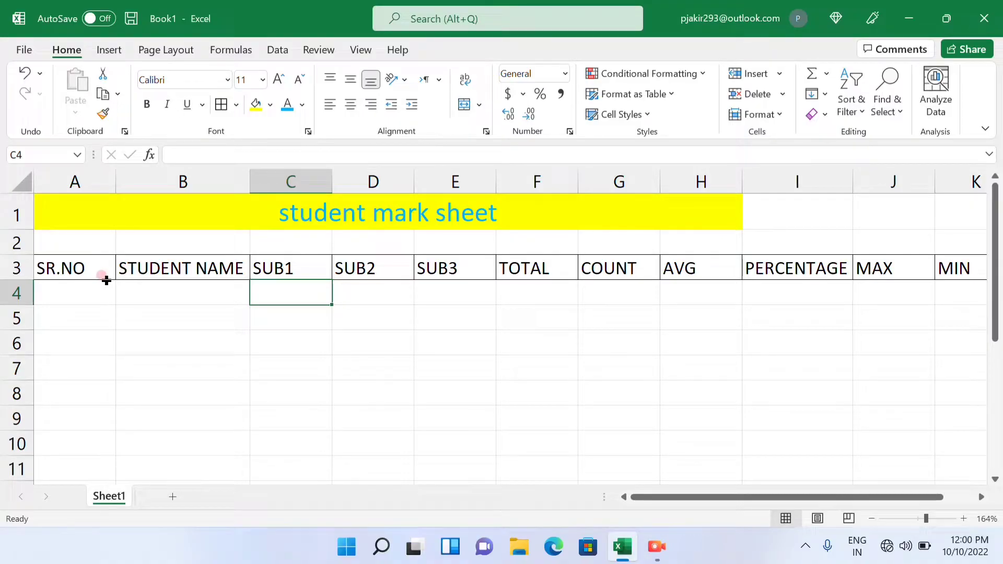
# - Enter the serial numbers 1, 2 and 3 in cells A5 to A7
pyautogui.click(73, 324)
pyautogui.write('1')
pyautogui.press('Return')
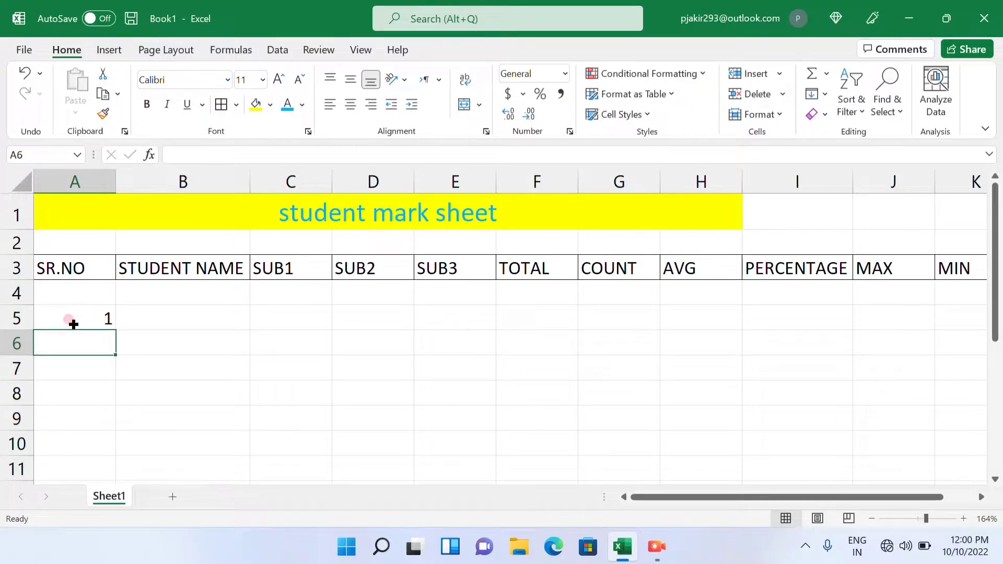
pyautogui.write('2')
pyautogui.press('Return')
pyautogui.write('3')
pyautogui.press('Return')
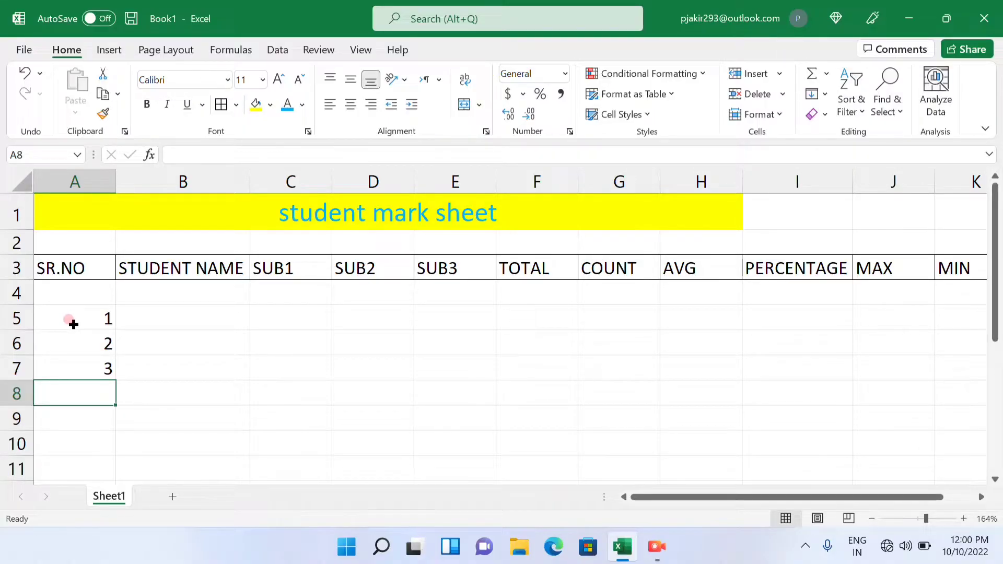
# - Extend the serial number series from A5:A7 down to 10 in cell A14
pyautogui.click(73, 324)
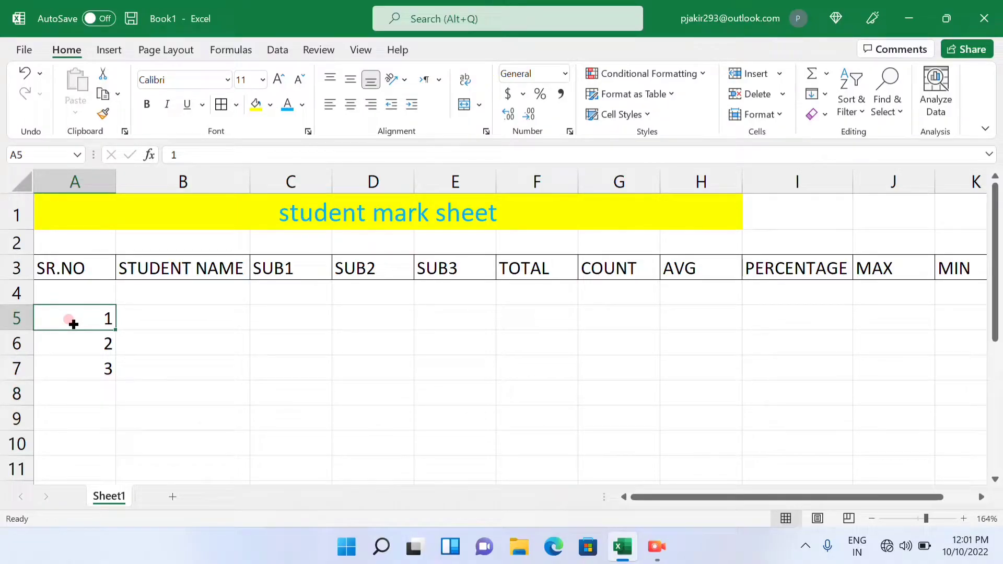
pyautogui.hotkey('shift', 'Down')
pyautogui.hotkey('shift', 'Down')
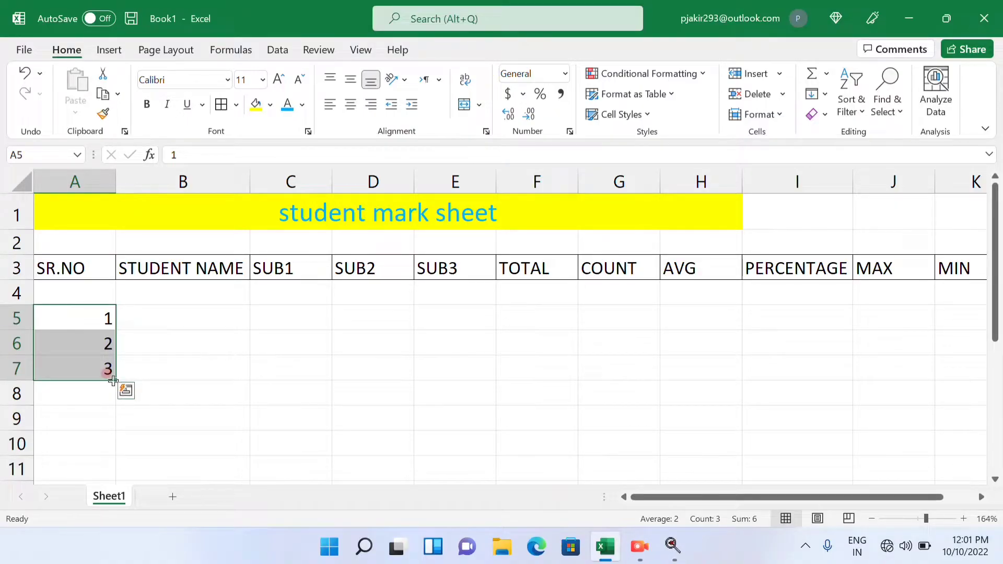
pyautogui.moveTo(113, 380); pyautogui.dragTo(89, 265)
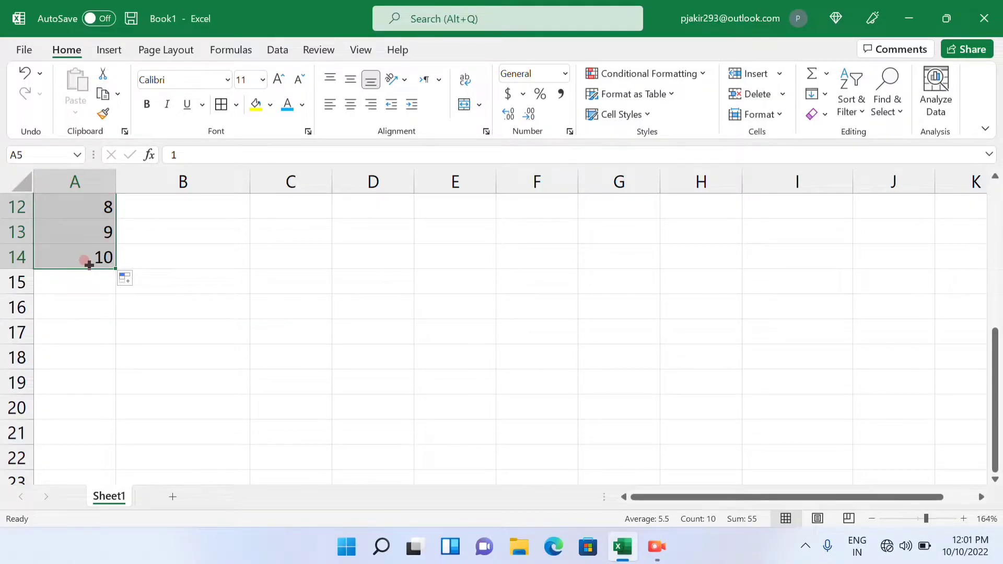
# - Center the serial numbers in cells A5 to A14 horizontally
pyautogui.scroll(-1, 88, 264)
pyautogui.scroll(3, 89, 264)
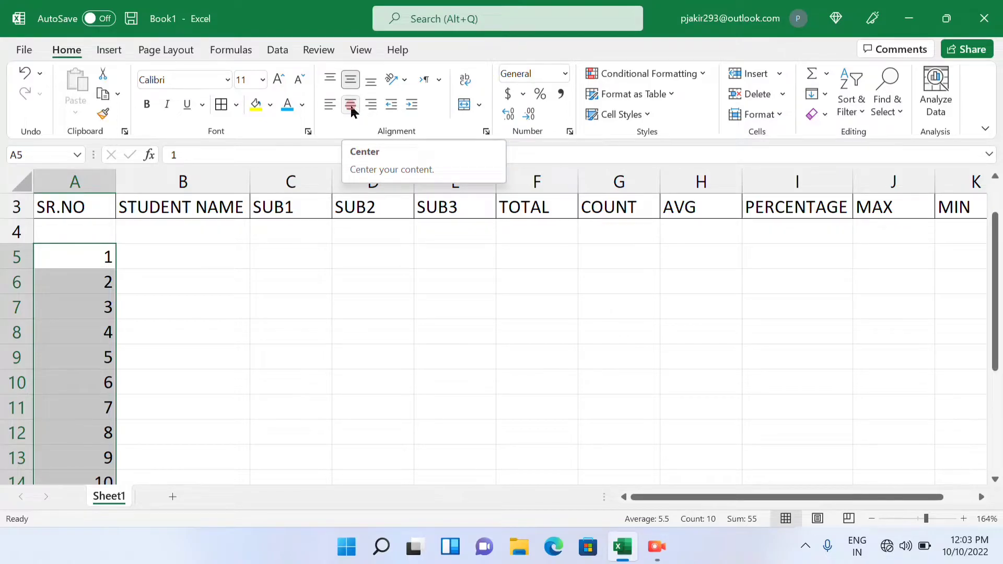
pyautogui.click(350, 104)
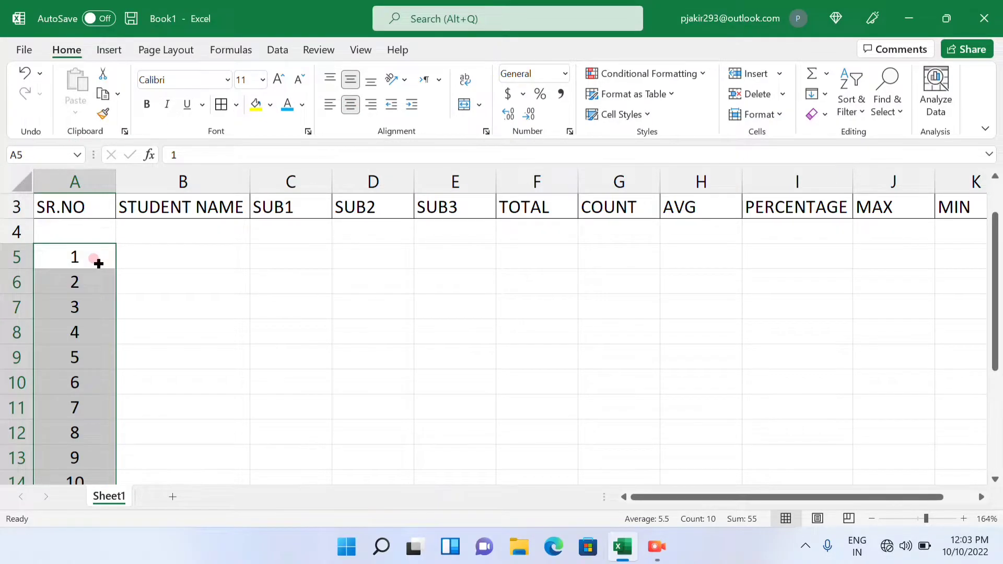
pyautogui.scroll(1, 99, 263)
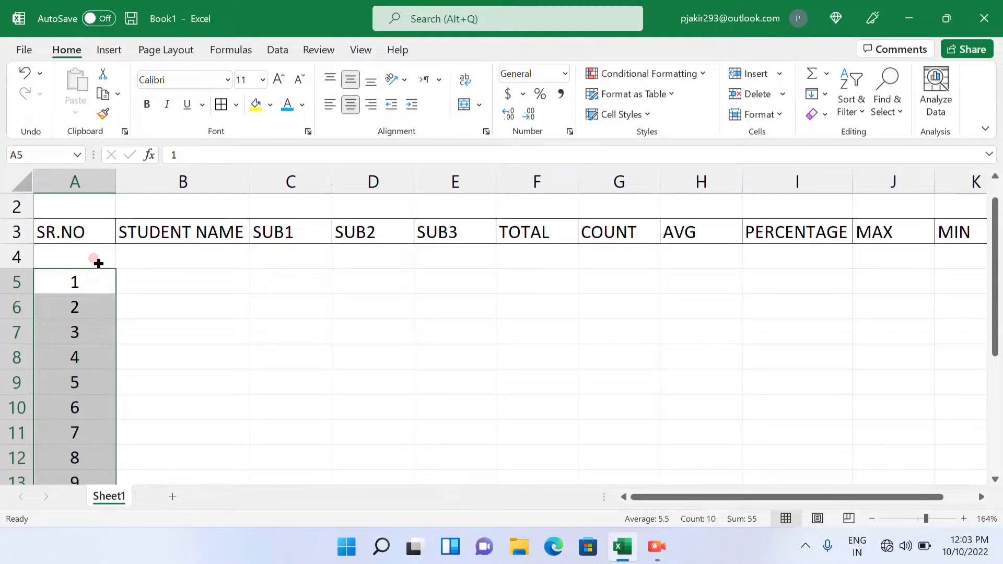
pyautogui.scroll(1, 99, 263)
pyautogui.scroll(-5, 99, 263)
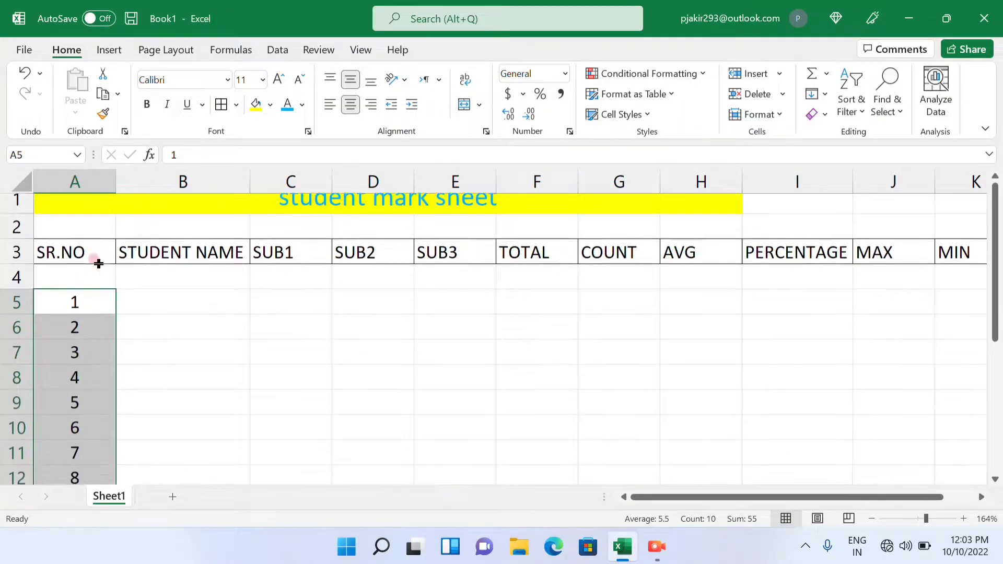
pyautogui.scroll(5, 99, 263)
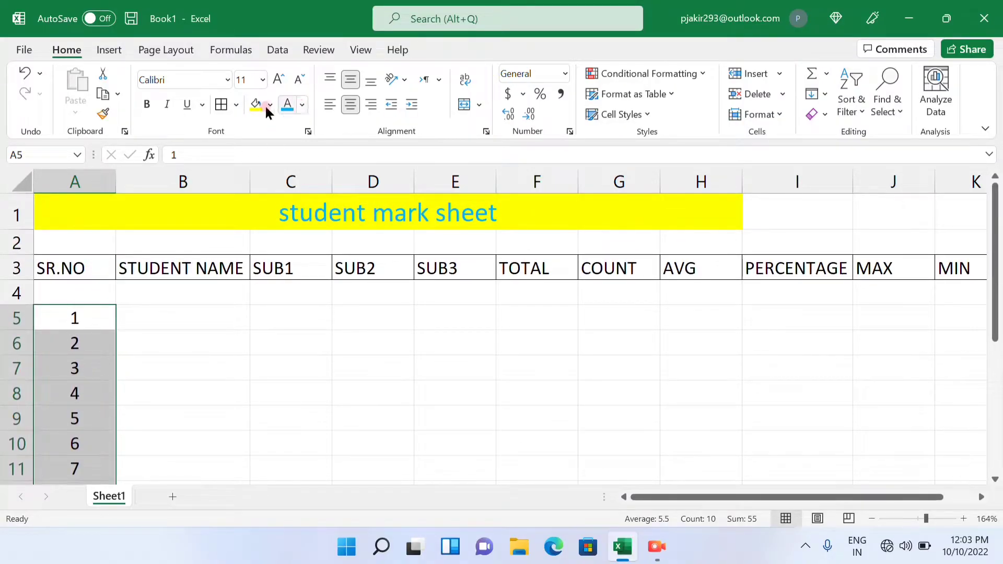
# - Try left and right alignment on the serial numbers in column A, and return them to centered alignment
pyautogui.click(333, 111)
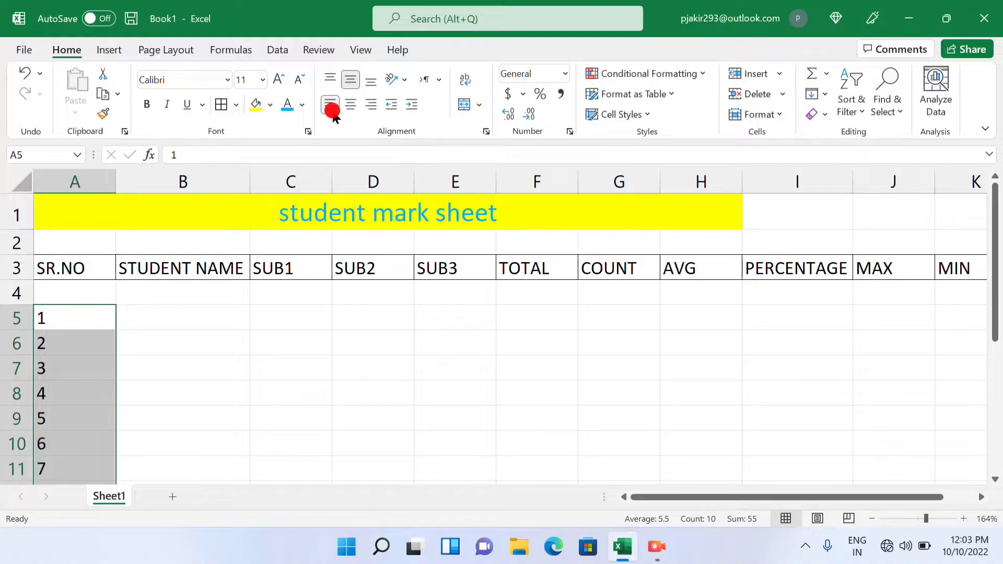
pyautogui.click(369, 111)
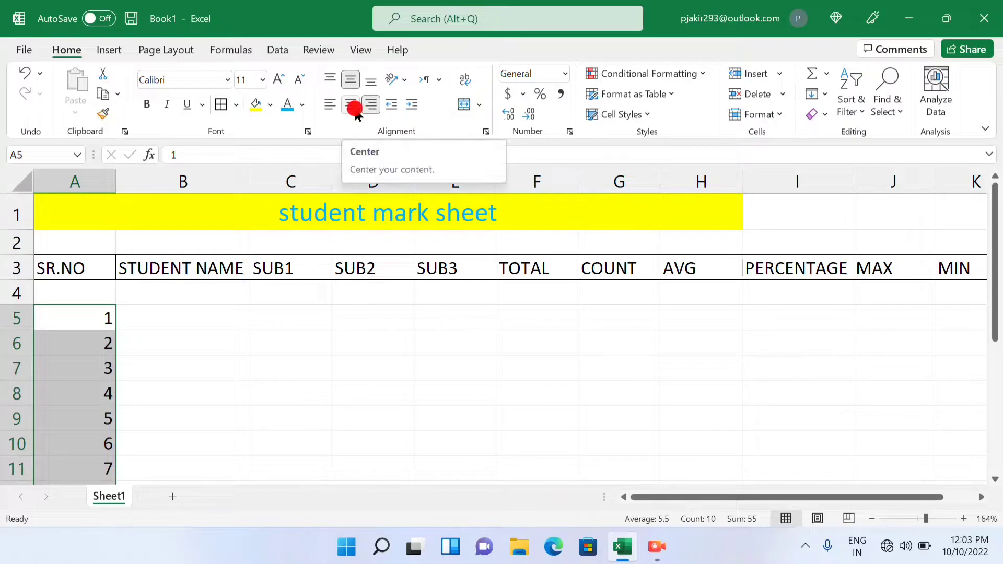
pyautogui.click(355, 108)
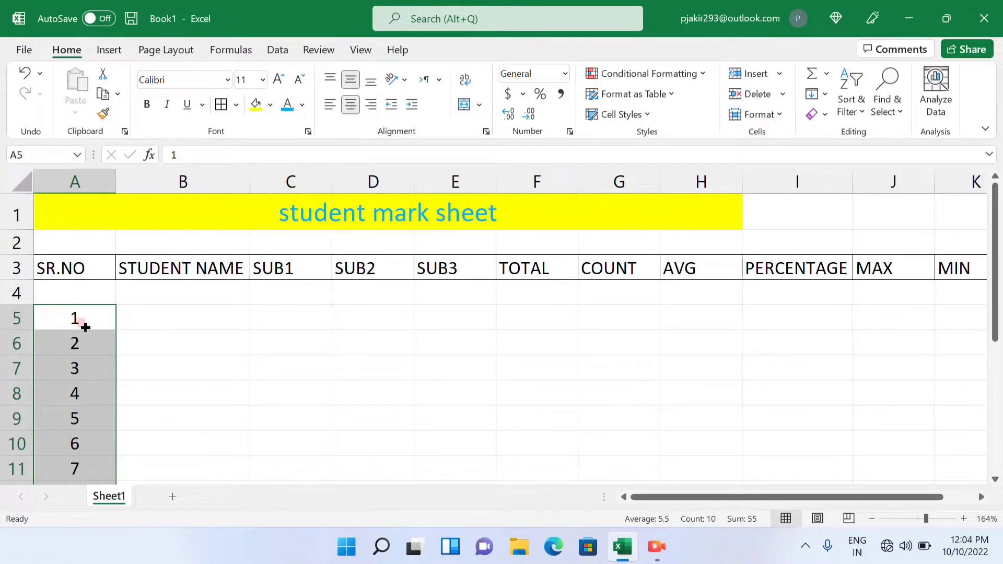
# - Enter the student names A to J, one letter per cell, in cells B5 to B14
pyautogui.click(204, 315)
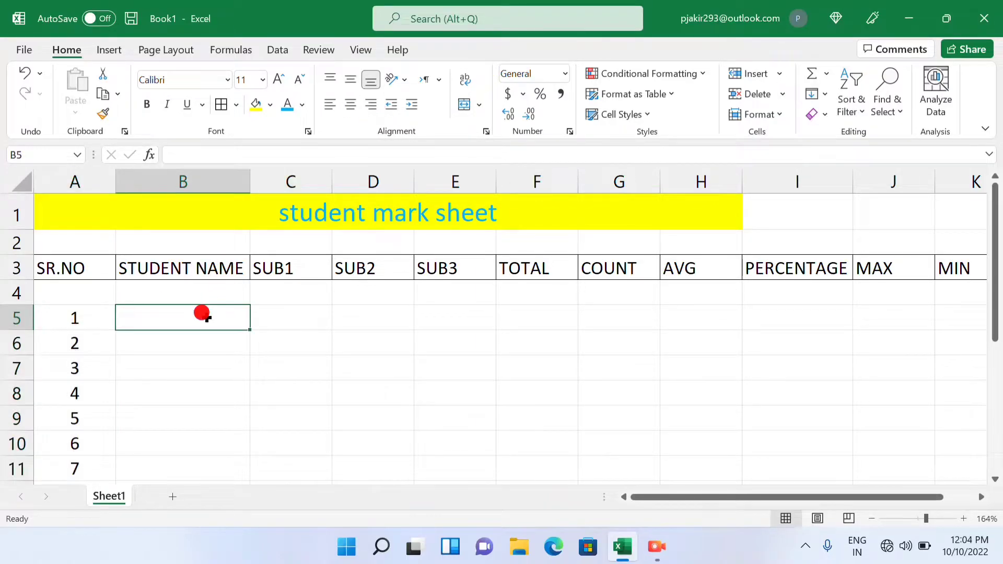
pyautogui.scroll(-1, 209, 313)
pyautogui.write('A')
pyautogui.press('Return')
pyautogui.write('B')
pyautogui.press('Return')
pyautogui.write('C')
pyautogui.press('Return')
pyautogui.write('D')
pyautogui.press('Return')
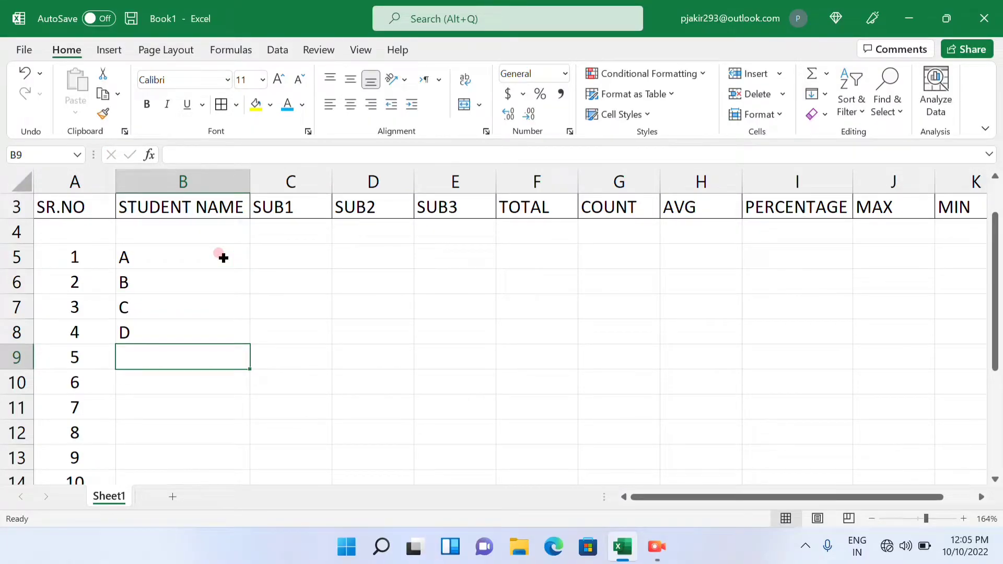
pyautogui.write('E')
pyautogui.press('Return')
pyautogui.write('F')
pyautogui.press('Return')
pyautogui.write('GG')
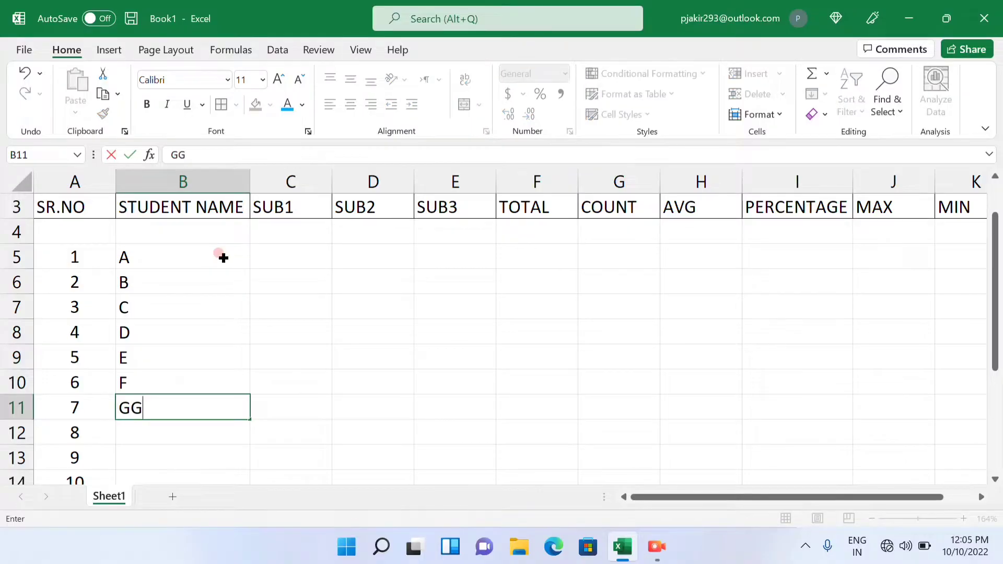
pyautogui.press('BackSpace')
pyautogui.press('Return')
pyautogui.write('H')
pyautogui.press('Return')
pyautogui.write('I')
pyautogui.press('Return')
pyautogui.write('J')
pyautogui.press('Return')
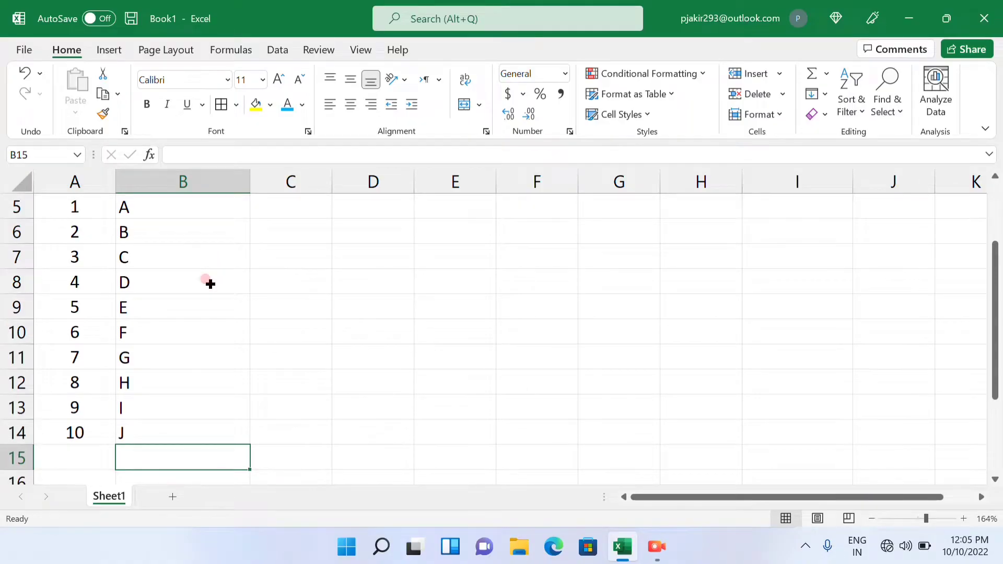
# - Center the student names in cells B5 to B14 horizontally
pyautogui.scroll(-1, 206, 282)
pyautogui.scroll(3, 210, 284)
pyautogui.moveTo(177, 315); pyautogui.dragTo(184, 411)
pyautogui.click(182, 420)
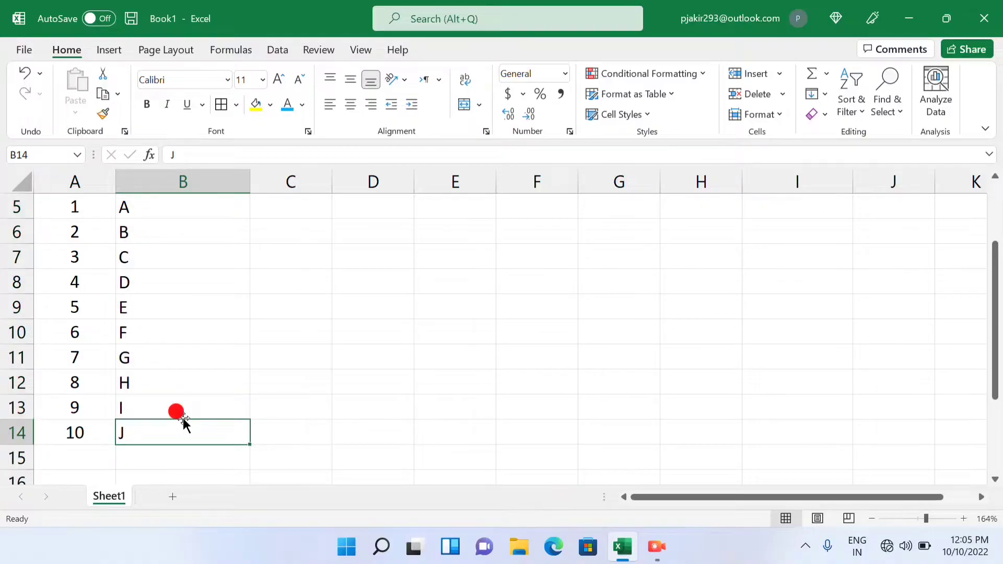
pyautogui.scroll(3, 183, 421)
pyautogui.click(183, 418)
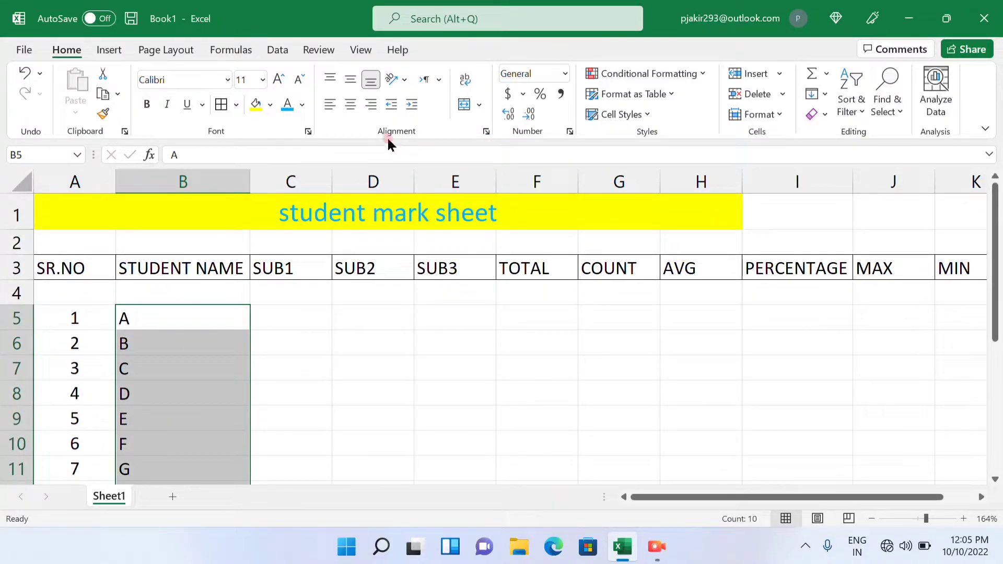
pyautogui.click(350, 106)
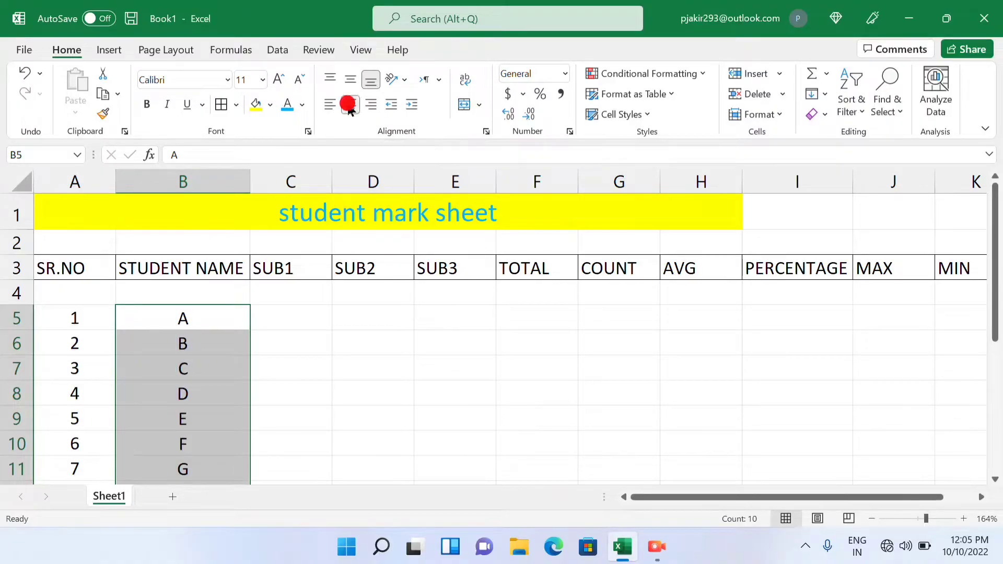
# - Enter the SUB1 marks 65, 78, 97, 90, 87, 68, 56, 90, 87 and 56 in cells C5 to C14
pyautogui.click(305, 313)
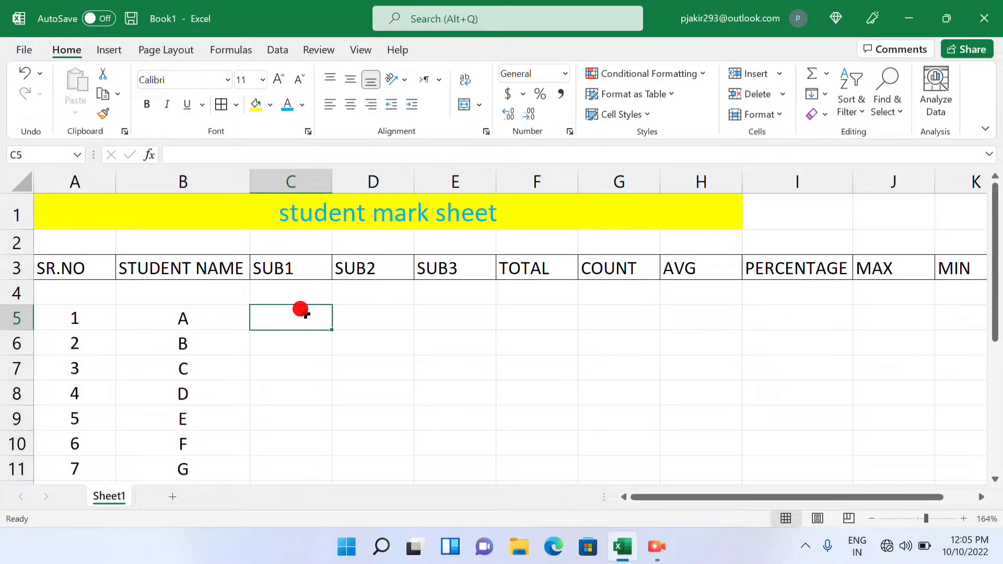
pyautogui.write('65')
pyautogui.press('Return')
pyautogui.write('78')
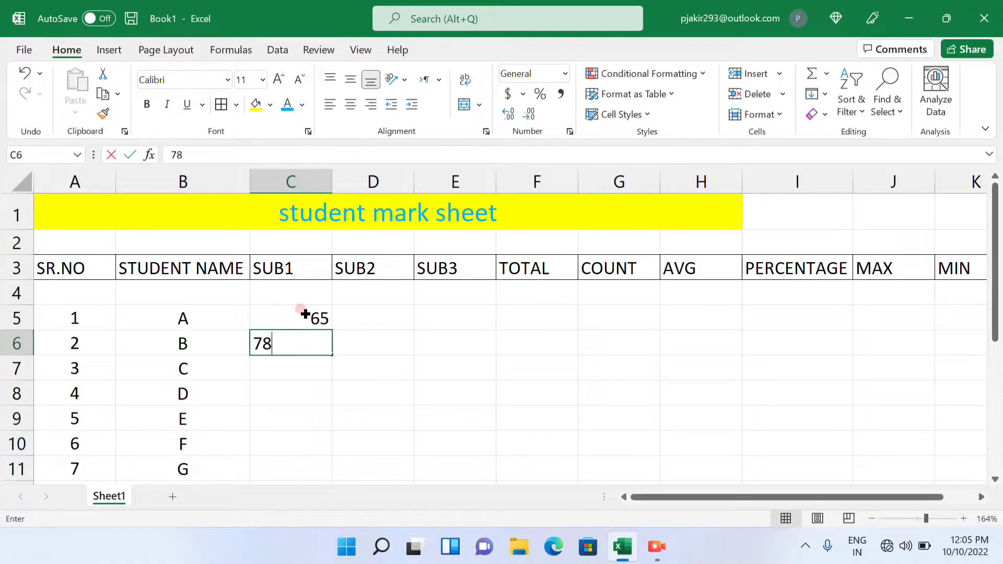
pyautogui.press('Return')
pyautogui.write('978')
pyautogui.press('BackSpace')
pyautogui.press('Return')
pyautogui.write('90')
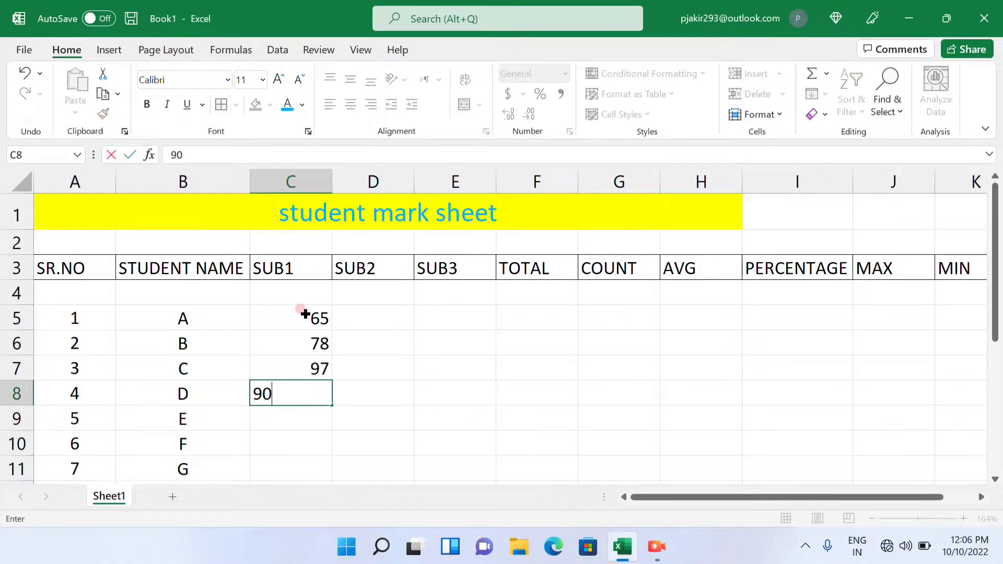
pyautogui.press('Return')
pyautogui.write('87')
pyautogui.press('Return')
pyautogui.write('68')
pyautogui.hotkey('ctrl', 'Return')
pyautogui.press('Return')
pyautogui.write('56')
pyautogui.press('Return')
pyautogui.write('90')
pyautogui.press('Return')
pyautogui.write('87')
pyautogui.press('Return')
pyautogui.write('56')
pyautogui.press('Return')
pyautogui.write('40')
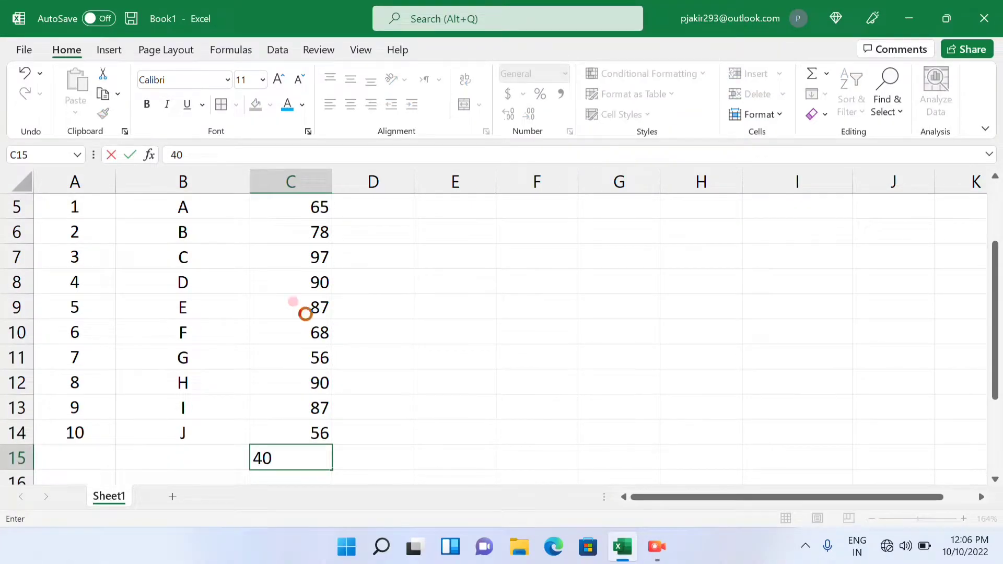
pyautogui.press('Return')
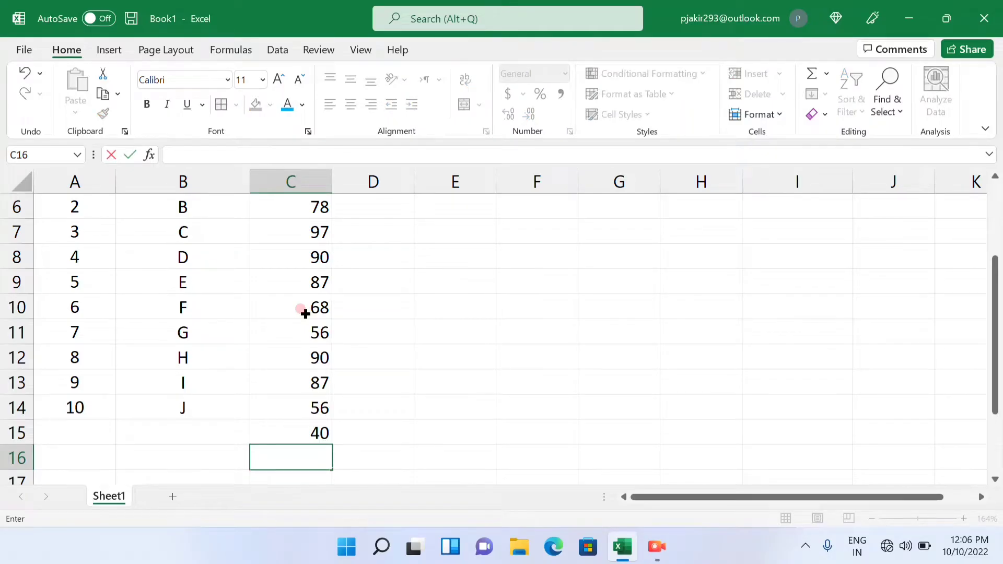
pyautogui.click(305, 423)
pyautogui.hotkey('ctrl', 'z')
pyautogui.hotkey('ctrl', 'z')
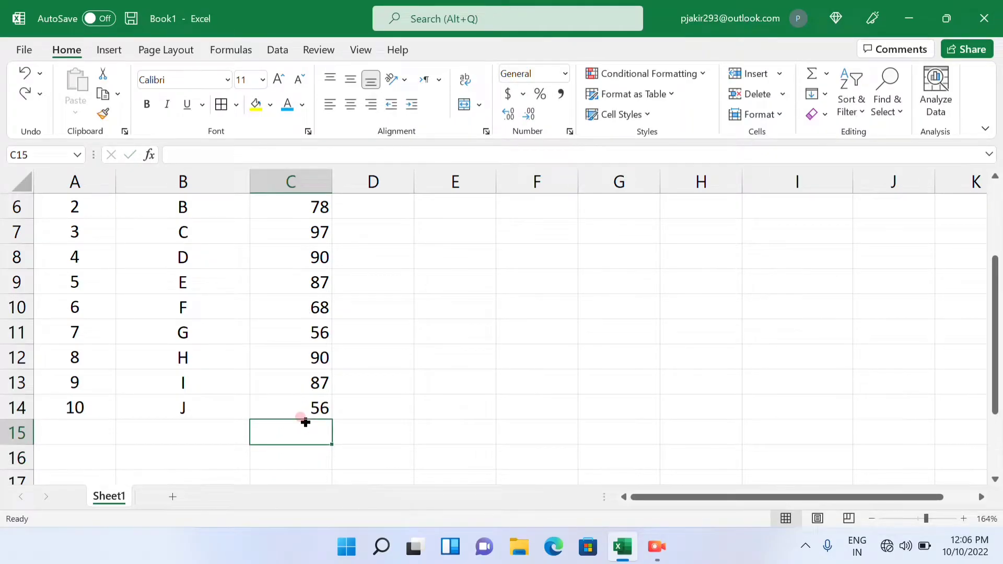
# - Enter the SUB2 marks 67, 78, 98, 67, 89, 90, 78, 65, 44 and 56 in cells D5 to D14
pyautogui.scroll(-2, 305, 422)
pyautogui.scroll(4, 305, 421)
pyautogui.rightClick(305, 422)
pyautogui.click(265, 402)
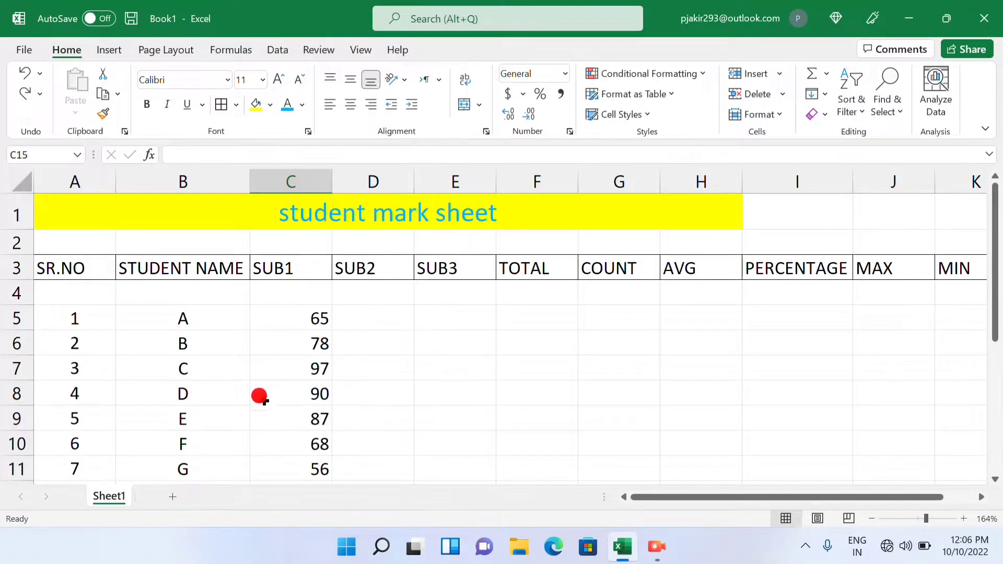
pyautogui.click(370, 318)
pyautogui.write('67')
pyautogui.press('Return')
pyautogui.write('78')
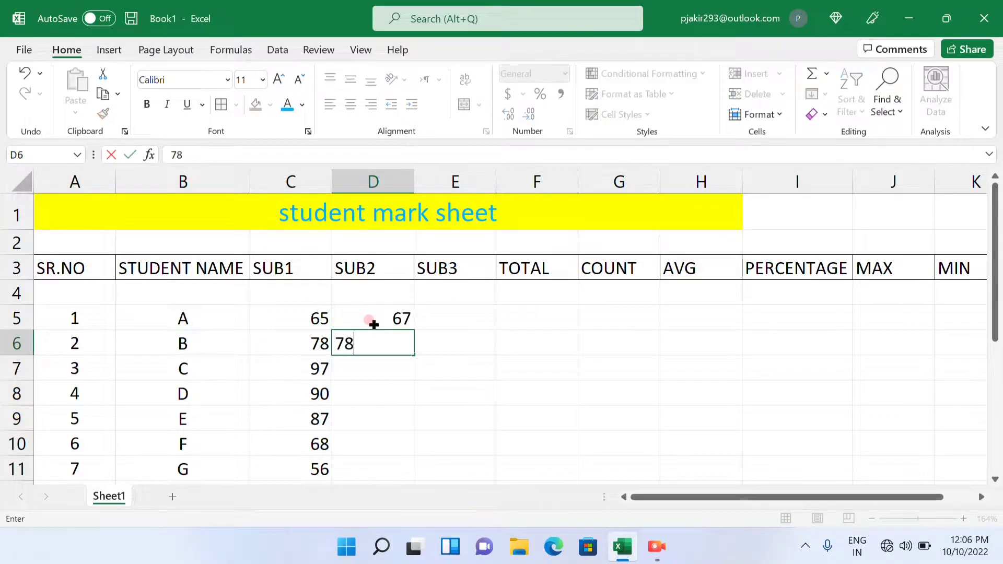
pyautogui.press('Return')
pyautogui.write('98')
pyautogui.press('Return')
pyautogui.write('67')
pyautogui.press('Return')
pyautogui.write('545')
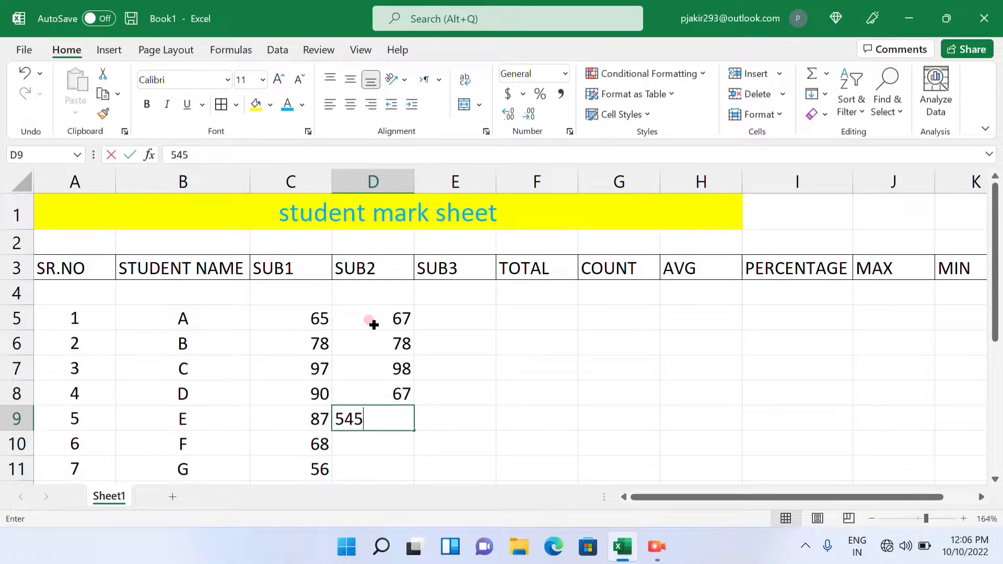
pyautogui.press('Return')
pyautogui.press('BackSpace')
pyautogui.press('Up')
pyautogui.write('89')
pyautogui.press('Return')
pyautogui.write('90')
pyautogui.press('Return')
pyautogui.write('78')
pyautogui.press('Return')
pyautogui.write('65')
pyautogui.press('Return')
pyautogui.write('44')
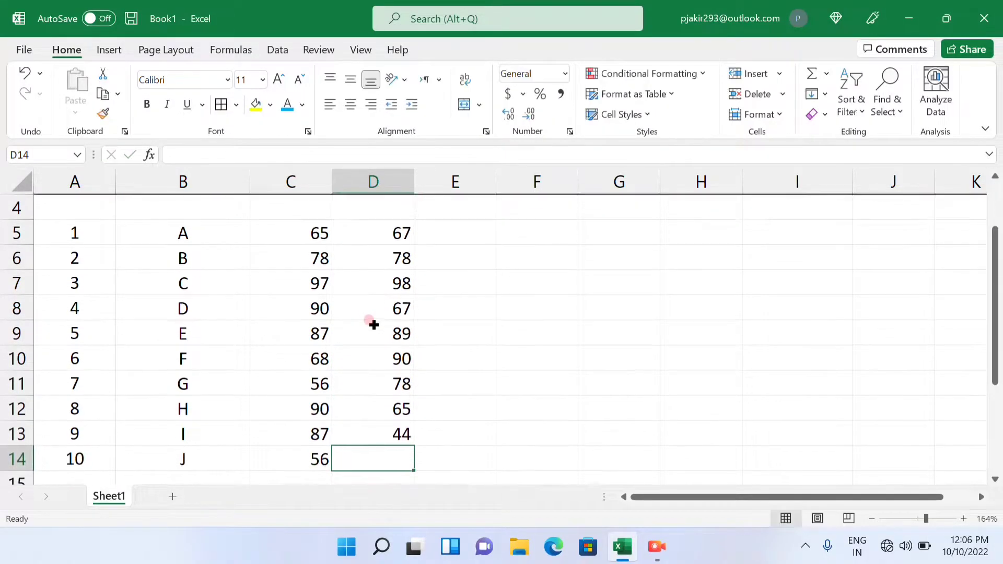
pyautogui.write('56')
pyautogui.press('Return')
pyautogui.write('78')
pyautogui.press('Return')
pyautogui.hotkey('ctrl', 'z')
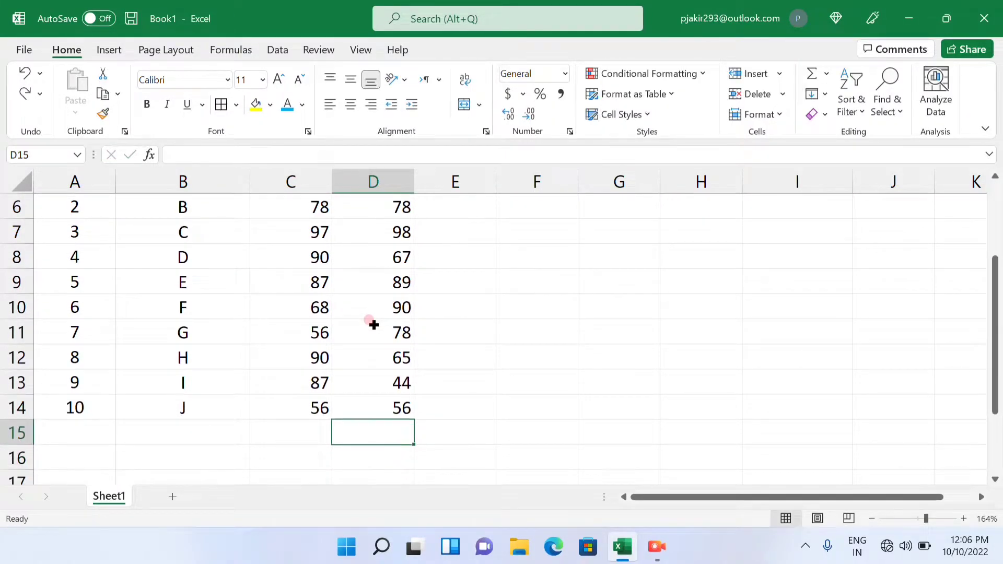
# - Enter the SUB3 marks 90, 78, 65, 44, 67, 87, 76, 78, 56 and 45 in cells E5 to E14
pyautogui.press('Up')
pyautogui.press('Up')
pyautogui.press('Up')
pyautogui.press('Up')
pyautogui.press('Up')
pyautogui.press('Up')
pyautogui.press('Up')
pyautogui.press('Up')
pyautogui.press('Up')
pyautogui.press('Up')
pyautogui.press('Up')
pyautogui.press('Up')
pyautogui.press('Up')
pyautogui.press('Up')
pyautogui.press('Down')
pyautogui.press('Down')
pyautogui.press('Down')
pyautogui.press('Down')
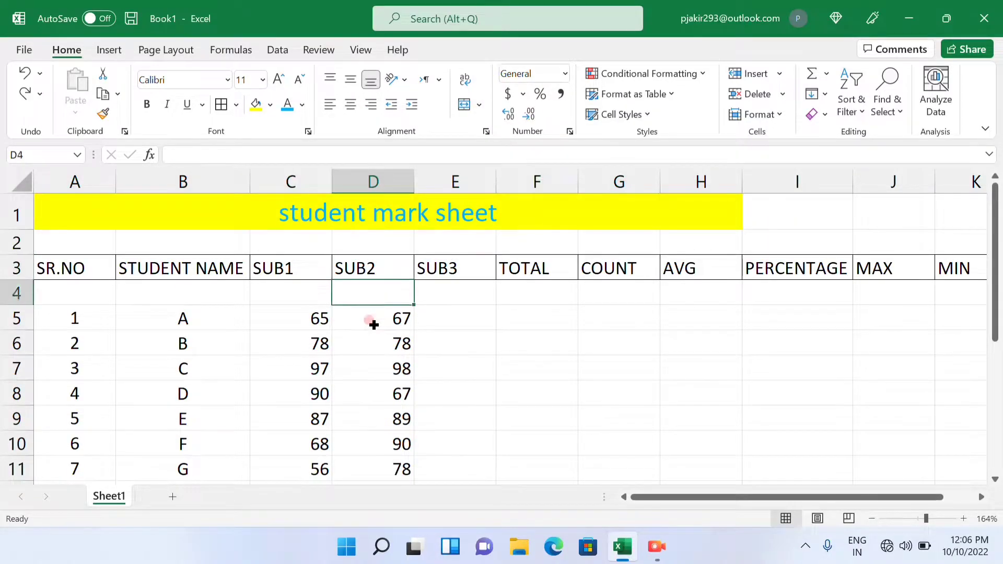
pyautogui.press('Right')
pyautogui.write('90')
pyautogui.press('Return')
pyautogui.write('78')
pyautogui.press('Return')
pyautogui.write('65')
pyautogui.press('Return')
pyautogui.write('44')
pyautogui.press('Return')
pyautogui.write('67')
pyautogui.press('Return')
pyautogui.write('87')
pyautogui.press('Return')
pyautogui.write('76')
pyautogui.press('Return')
pyautogui.write('78')
pyautogui.press('Return')
pyautogui.write('56')
pyautogui.press('Return')
pyautogui.write('45')
pyautogui.press('Return')
# - Select student A's three subject marks in cells C5 to E5 and check their average, count and sum
pyautogui.hotkey('ctrl', 'Home')
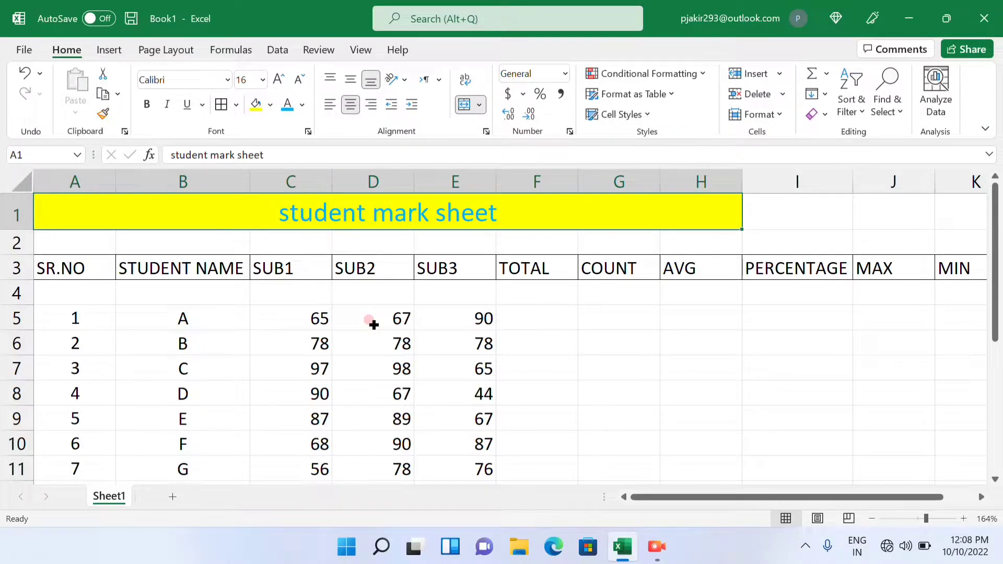
pyautogui.press('Right')
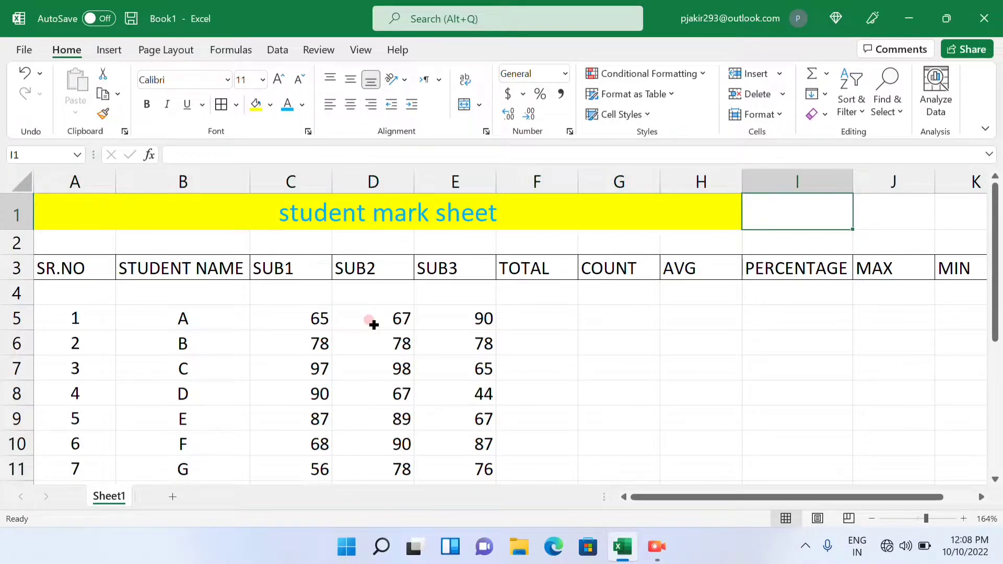
pyautogui.press('Left')
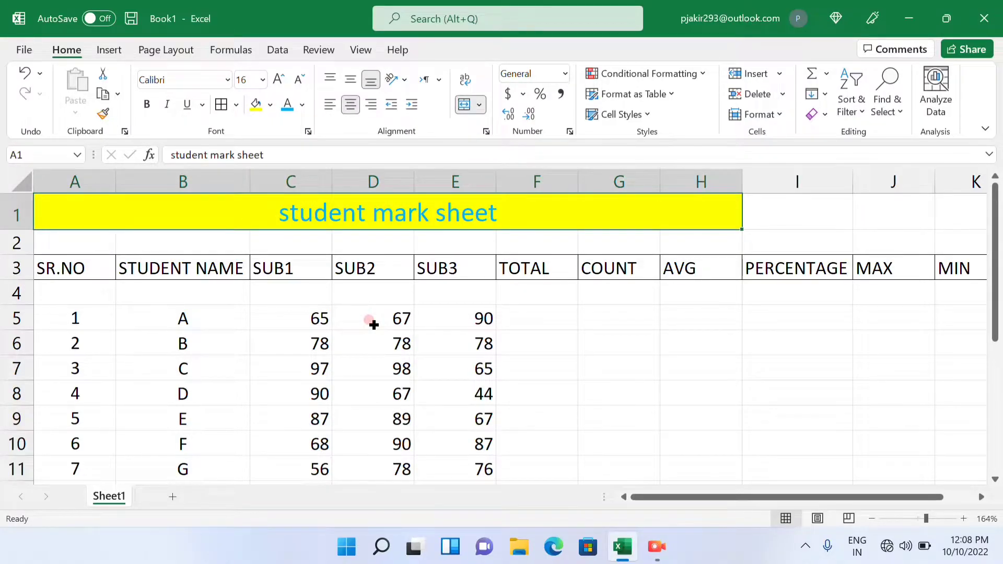
pyautogui.press('Down')
pyautogui.press('Down')
pyautogui.press('Down')
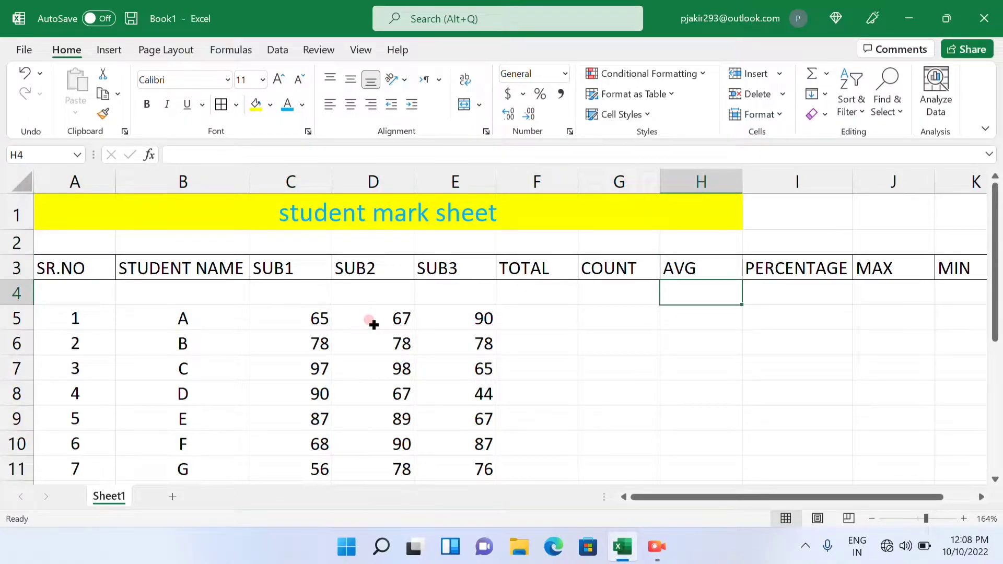
pyautogui.press('Left')
pyautogui.press('Left')
pyautogui.press('Left')
pyautogui.press('Left')
pyautogui.press('Down')
pyautogui.press('Left')
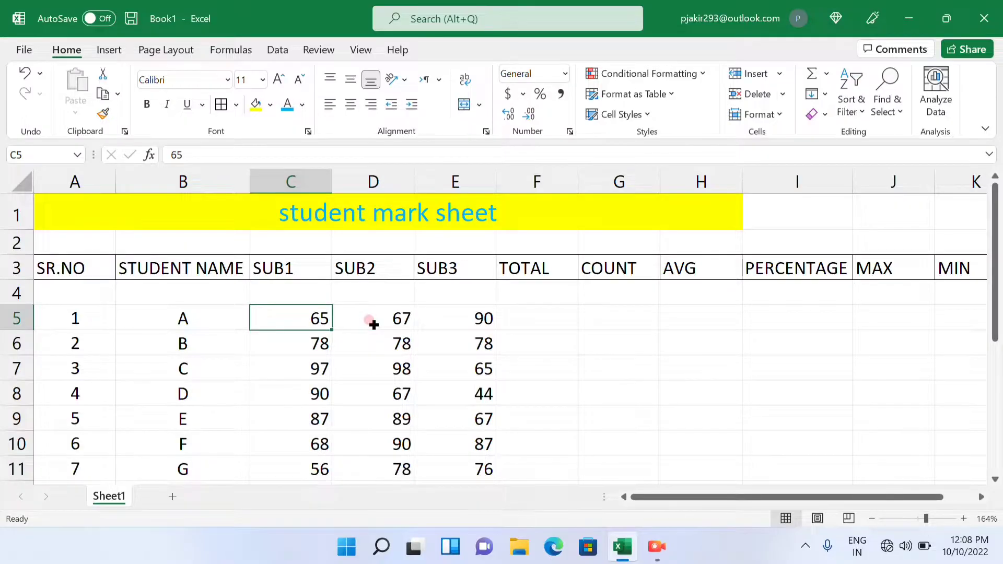
pyautogui.hotkey('shift', 'Right')
pyautogui.hotkey('shift', 'Right')
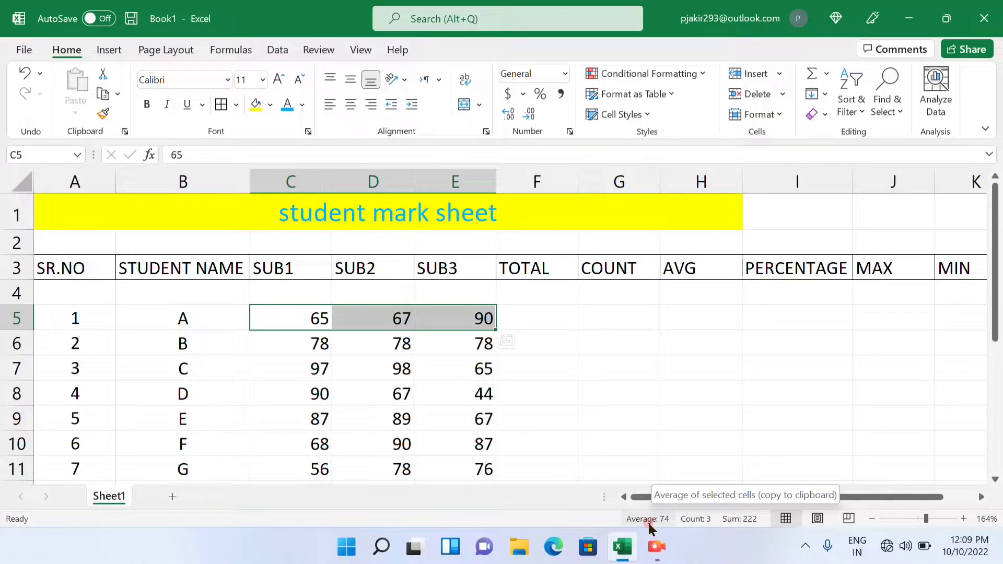
# - Total student A's marks from C5 to E5 in cell F5 with the AutoSum function
pyautogui.click(533, 326)
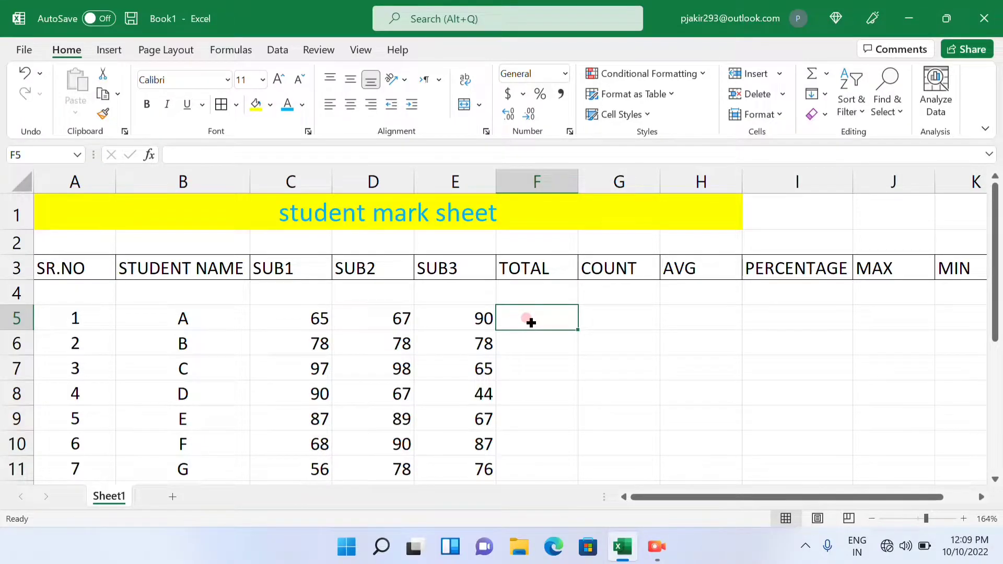
pyautogui.write('=')
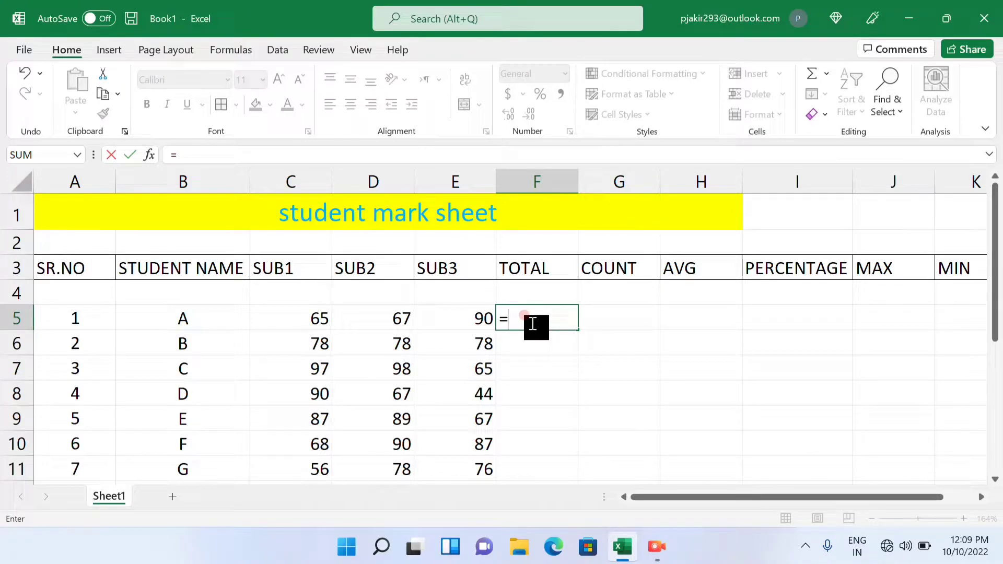
pyautogui.click(814, 70)
pyautogui.click(814, 73)
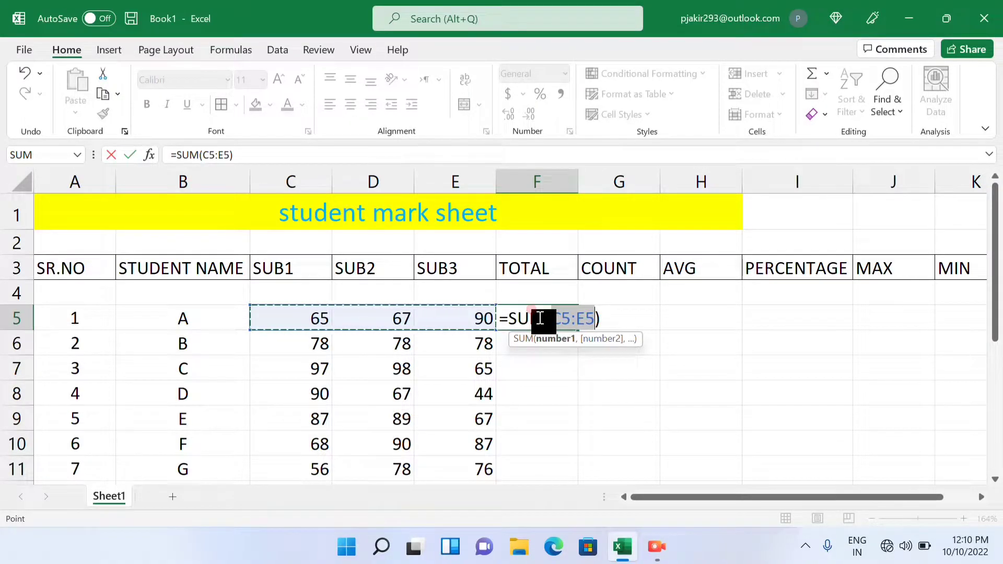
pyautogui.press('Return')
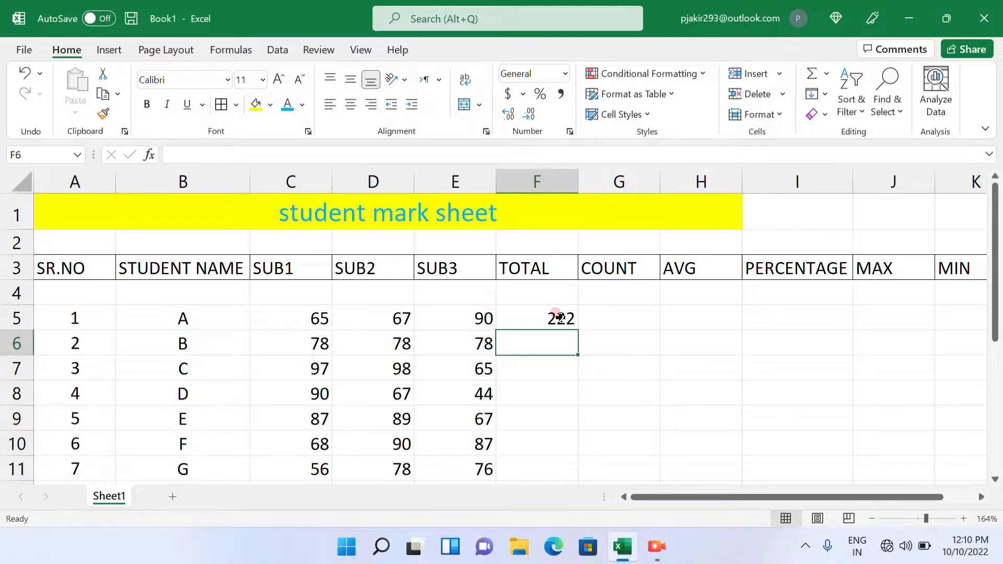
# - Clear student A's total in cell F5 and rebuild it as =SUM(C5:E5) with the AutoSum function
pyautogui.doubleClick(560, 317)
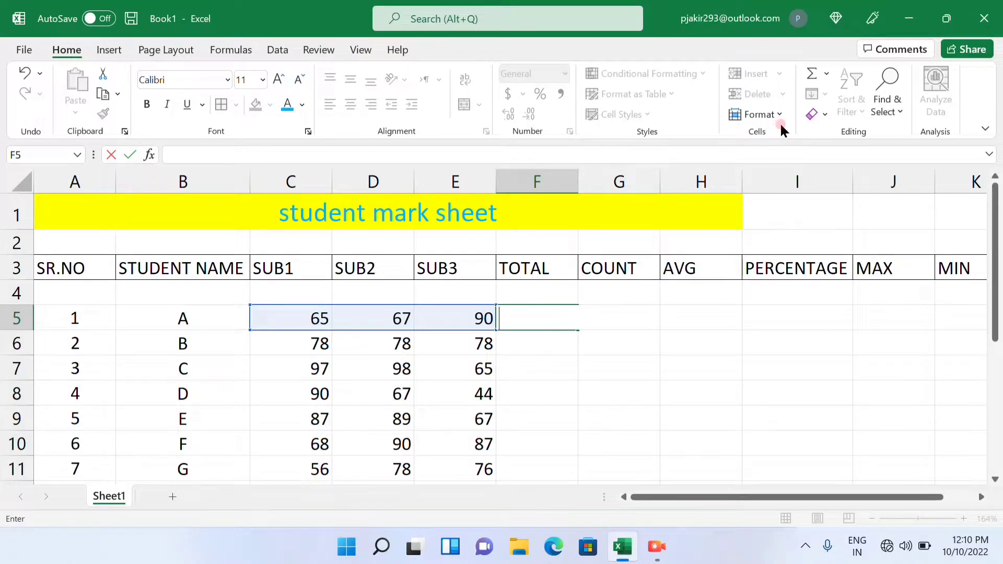
pyautogui.click(826, 78)
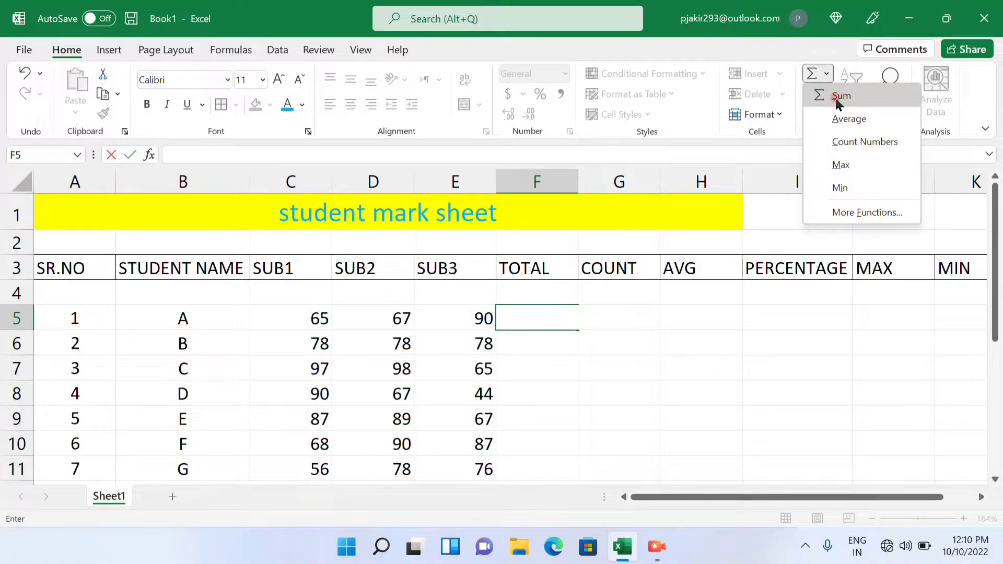
pyautogui.click(835, 95)
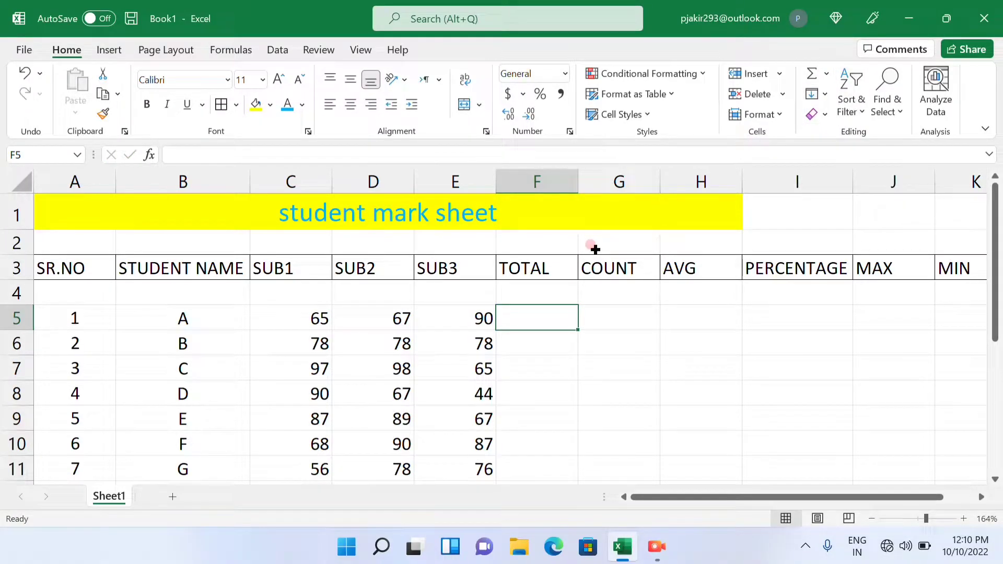
pyautogui.write('=')
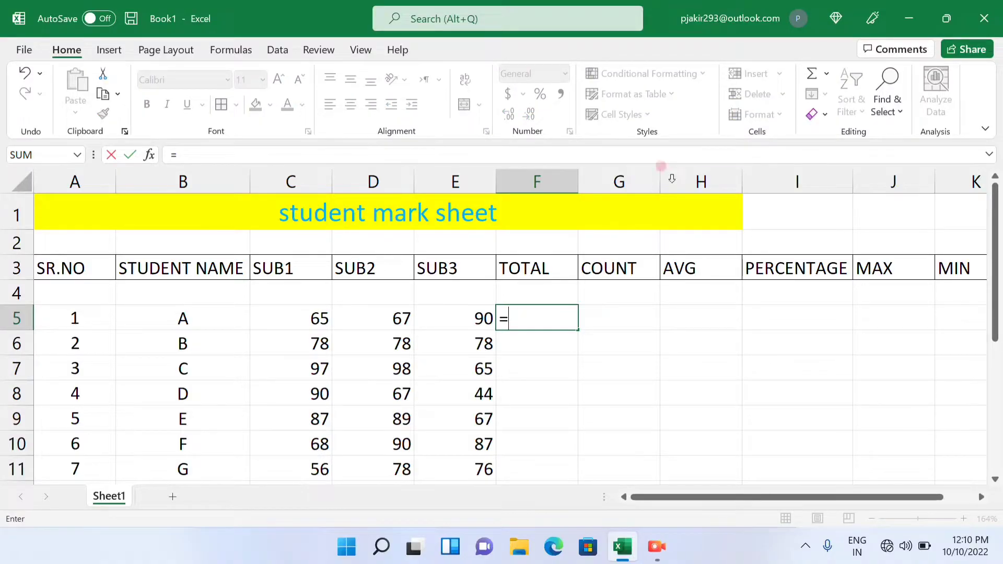
pyautogui.click(822, 77)
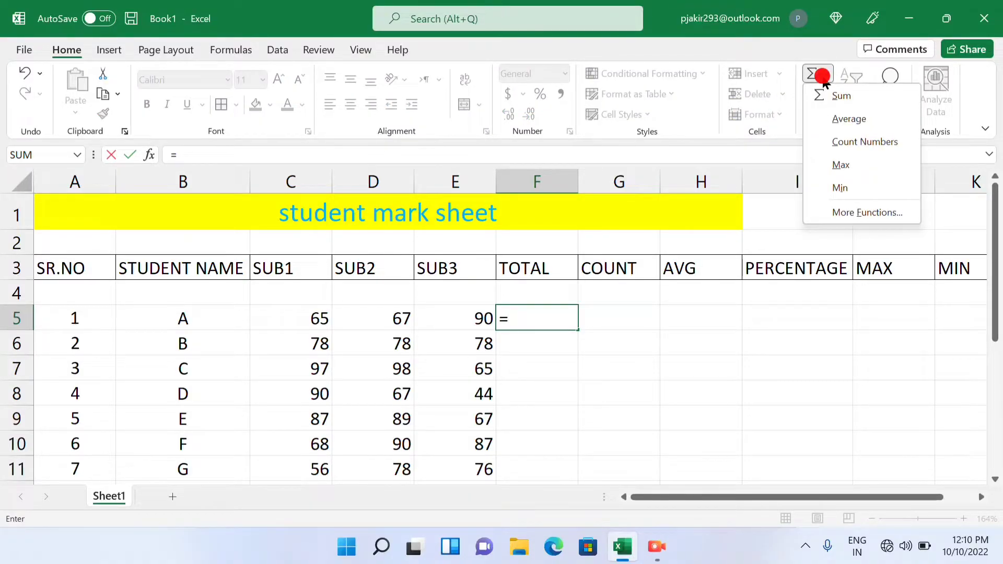
pyautogui.click(837, 119)
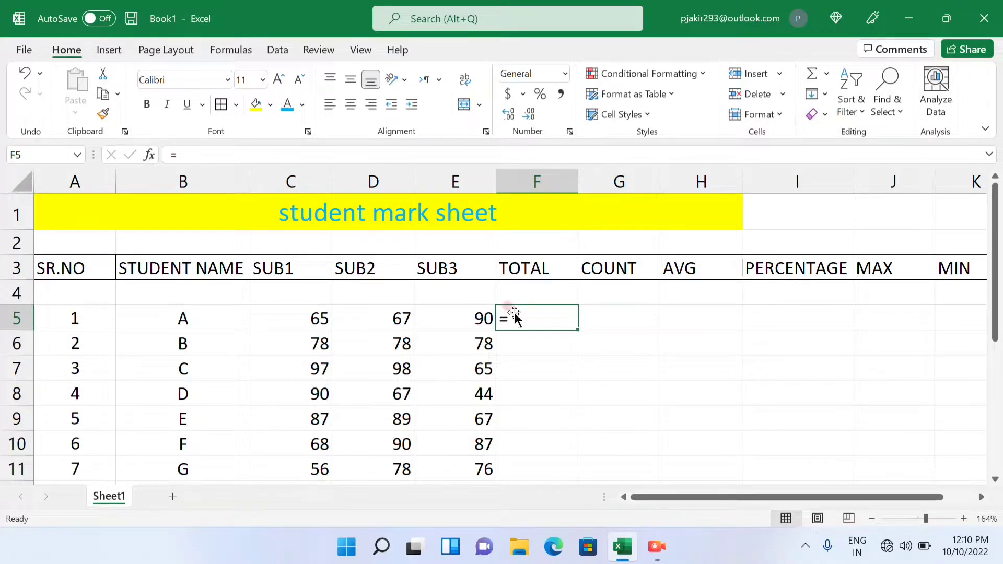
pyautogui.click(825, 77)
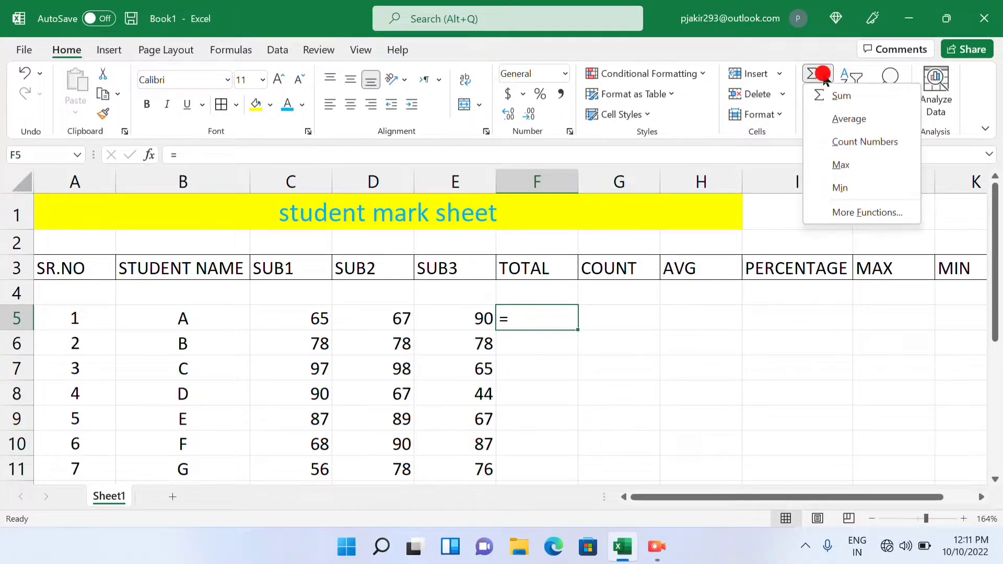
pyautogui.click(839, 115)
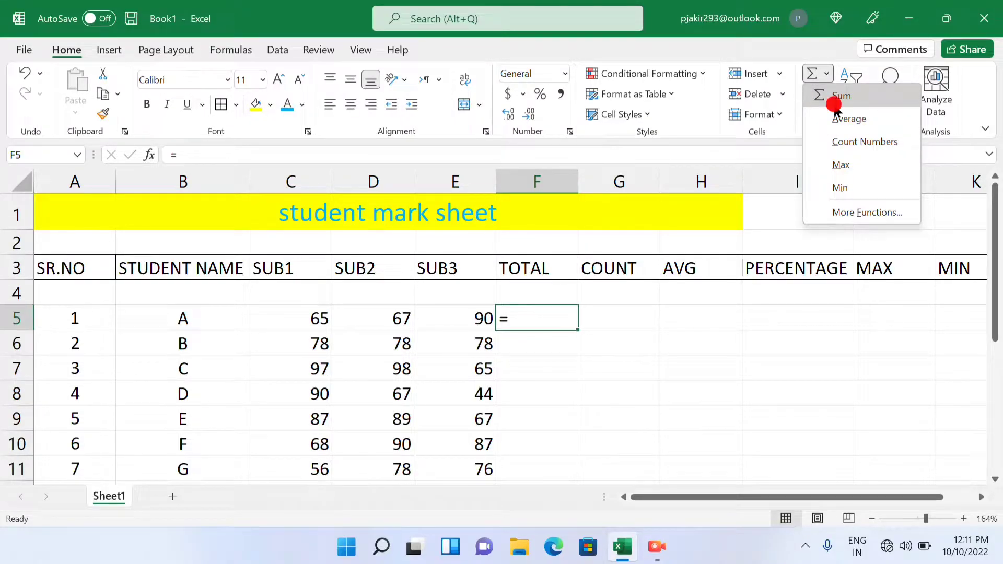
pyautogui.click(833, 103)
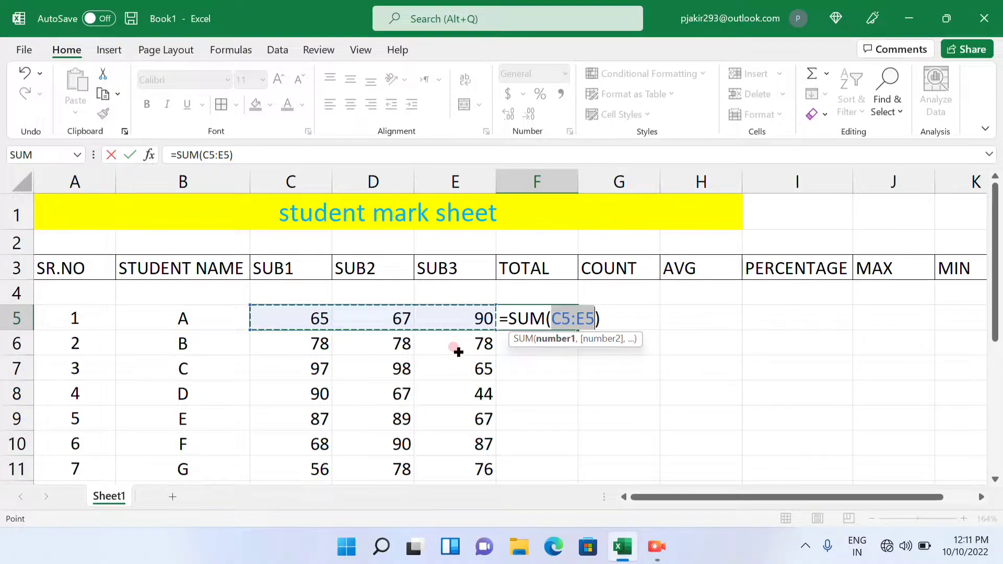
# - Delete the SUM function from cell F5, keeping only the equals sign
pyautogui.press('BackSpace')
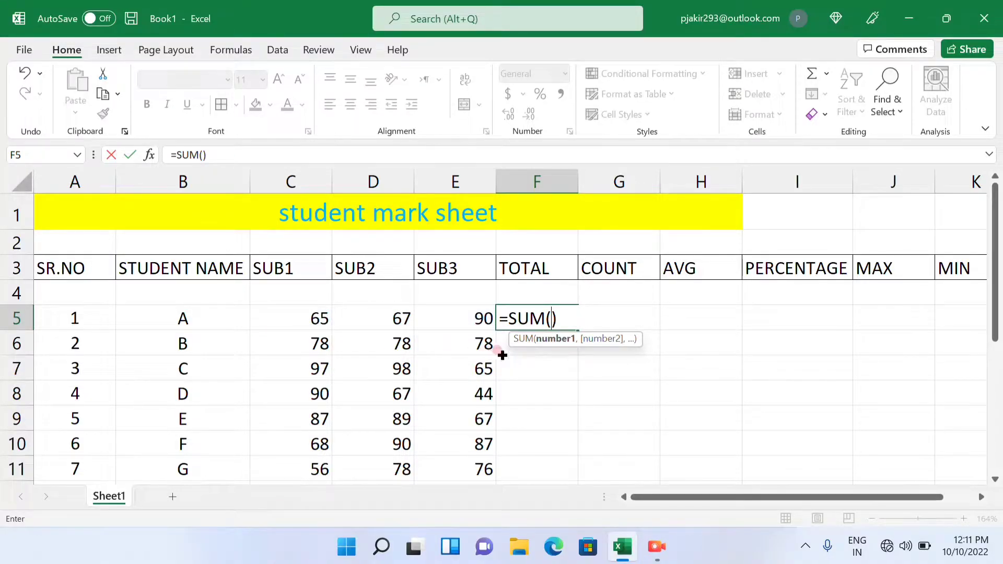
pyautogui.click(573, 313)
pyautogui.press('BackSpace')
pyautogui.press('BackSpace')
pyautogui.press('BackSpace')
pyautogui.press('BackSpace')
pyautogui.press('BackSpace')
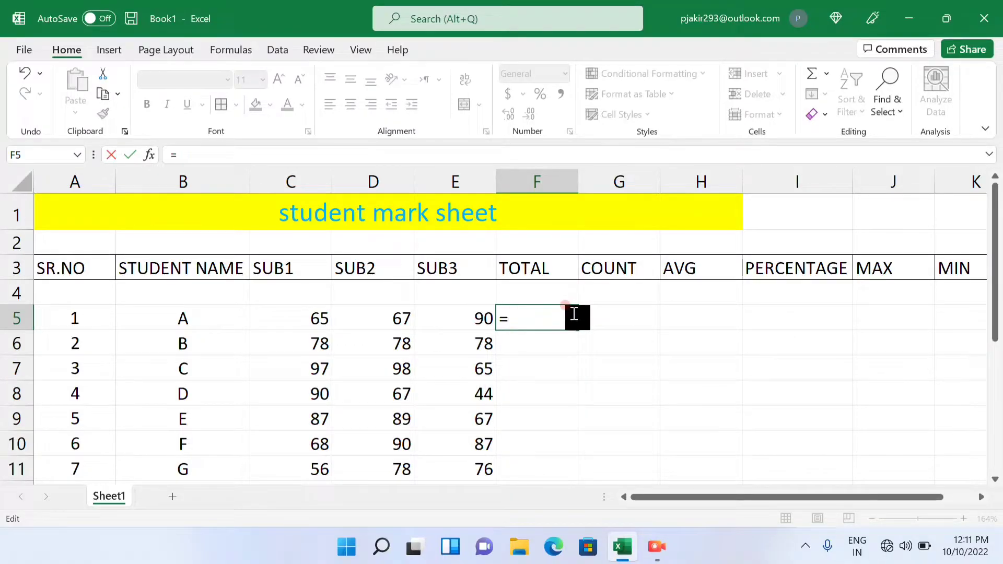
# - Complete cell F5 with the addition formula =C5+D5+E5 to total student A's three subject marks
pyautogui.click(315, 313)
pyautogui.write('=')
pyautogui.press('BackSpace')
pyautogui.write('+')
pyautogui.click(402, 311)
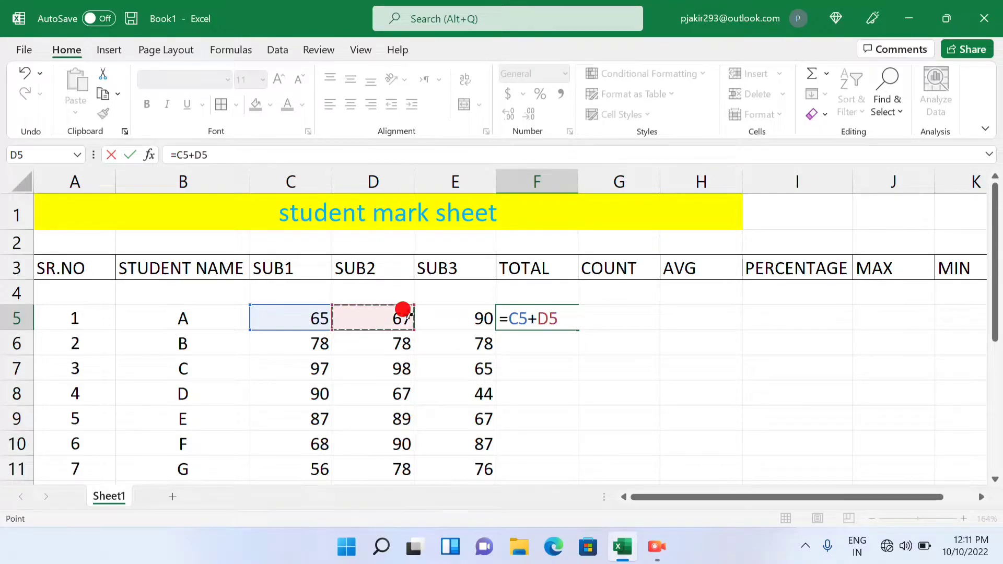
pyautogui.write('+')
pyautogui.click(450, 314)
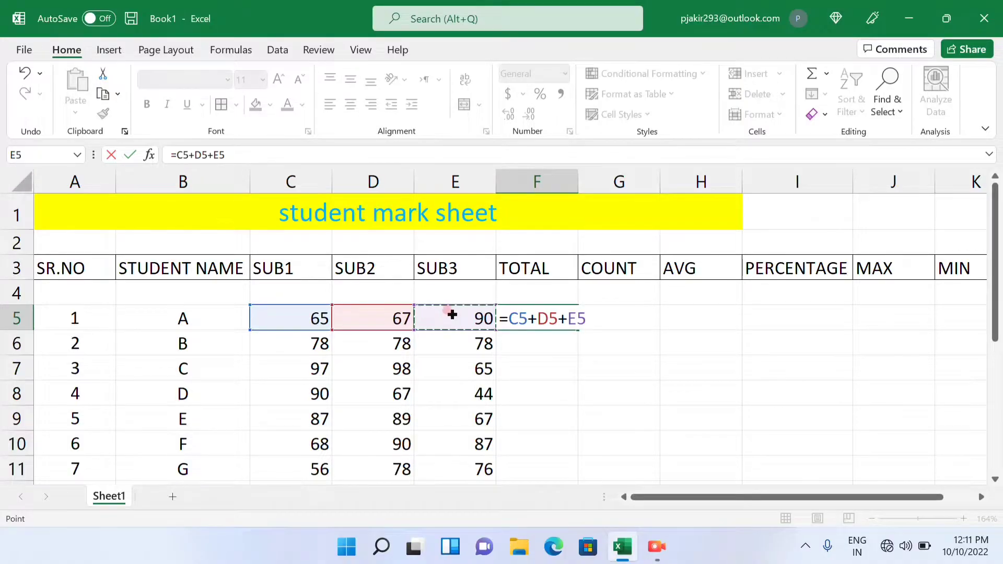
pyautogui.press('Return')
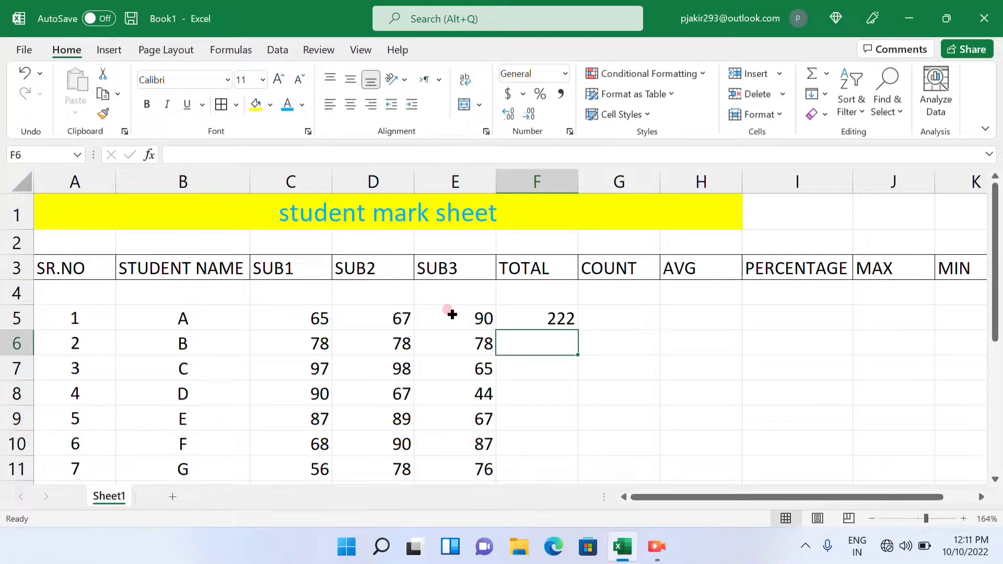
# - Remove the addition formula from student A's total cell F5
pyautogui.press('Up')
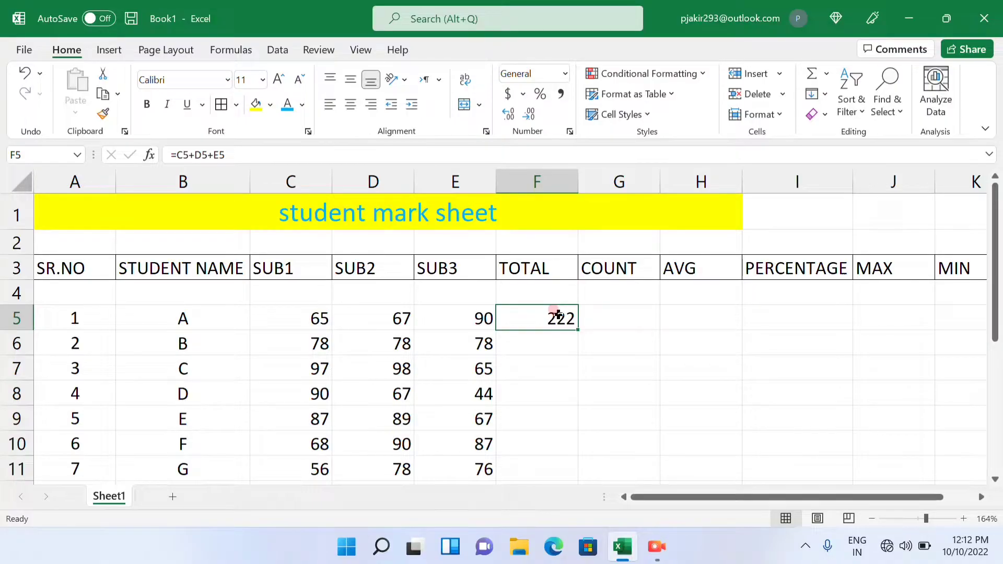
pyautogui.click(541, 339)
pyautogui.hotkey('ctrl', 'z')
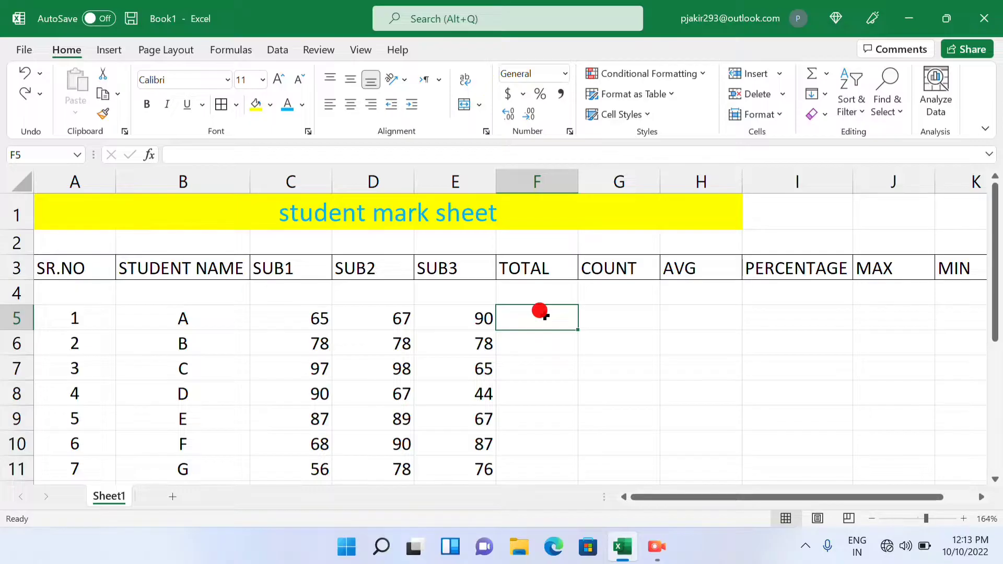
# - Total student A's marks in cell F5 with the AutoSum formula =SUM(C5:E5)
pyautogui.write('=')
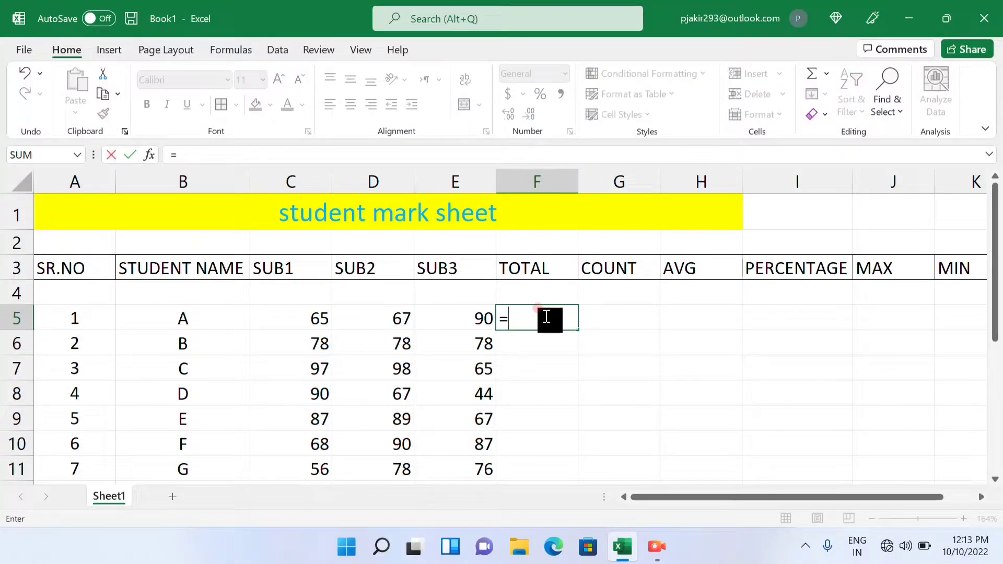
pyautogui.click(819, 75)
pyautogui.click(817, 72)
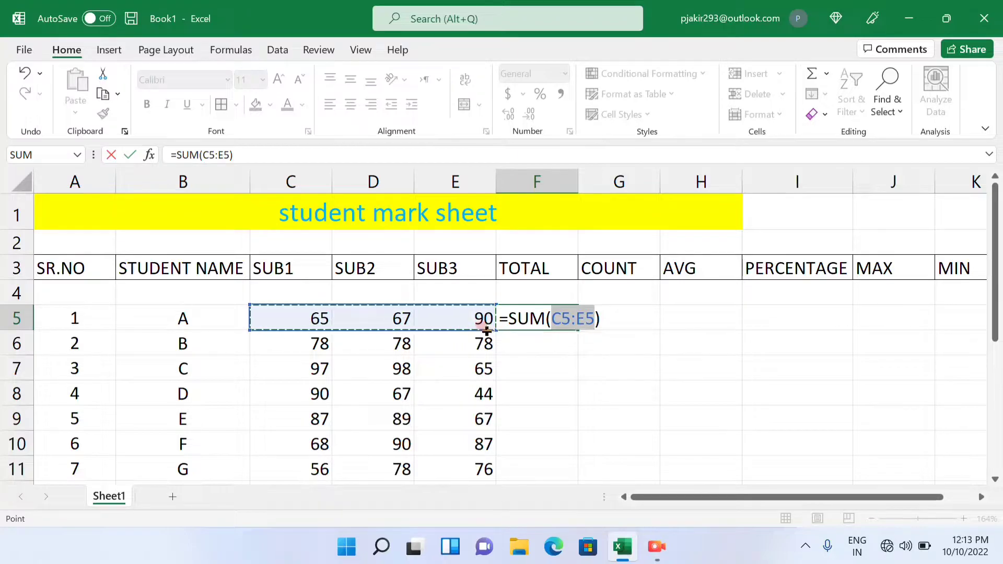
pyautogui.press('Return')
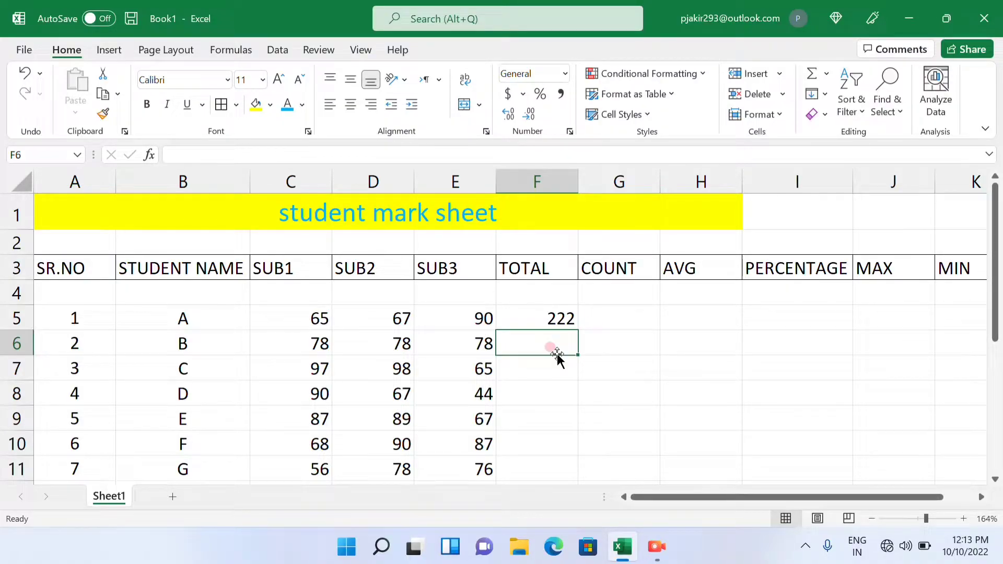
# - Total student B's marks in cell F6 with the AutoSum formula =SUM(C6:E6)
pyautogui.write('=')
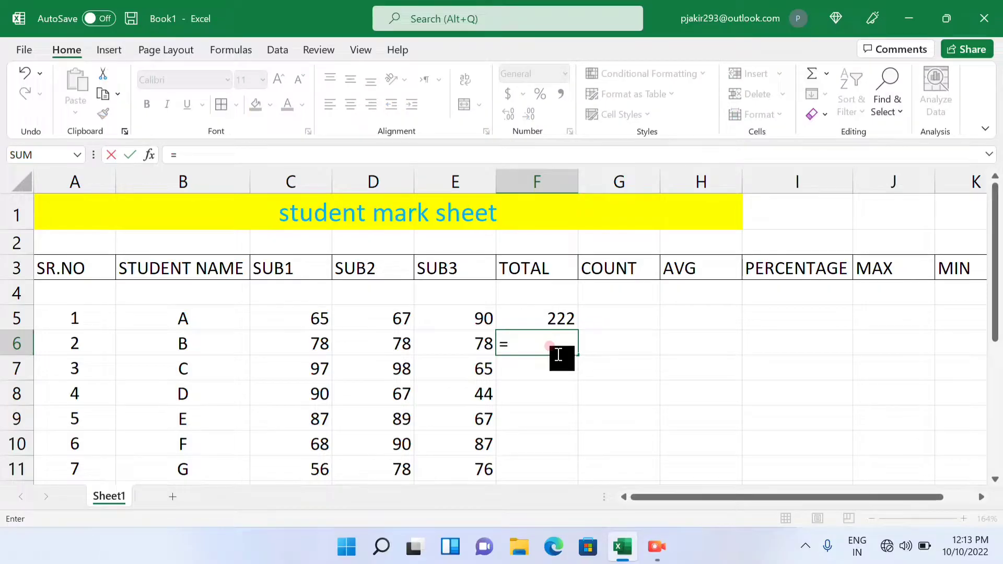
pyautogui.click(811, 76)
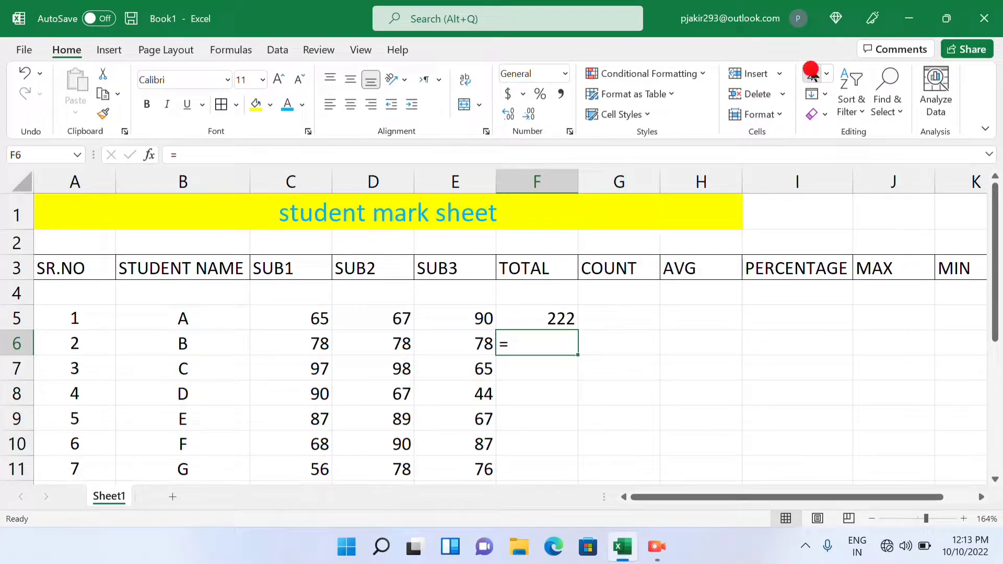
pyautogui.click(810, 75)
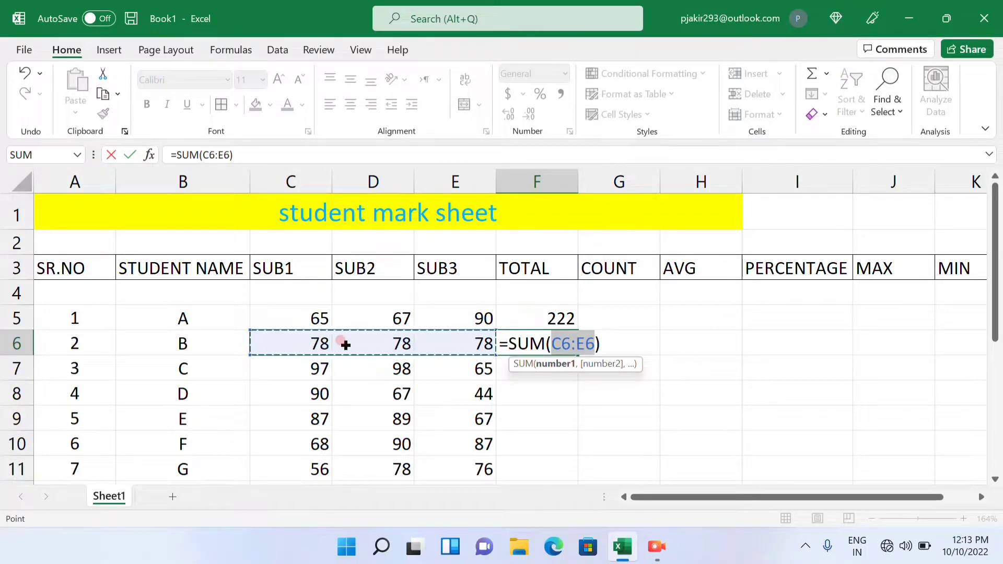
pyautogui.press('Return')
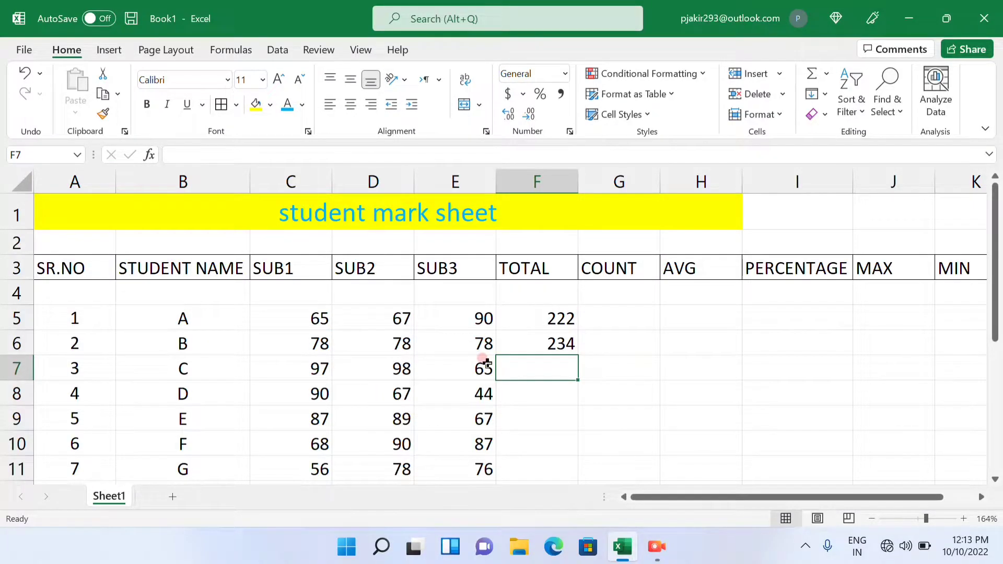
# - Fill the total formulas from cells F5 and F6 down the TOTAL column to F14
pyautogui.click(544, 313)
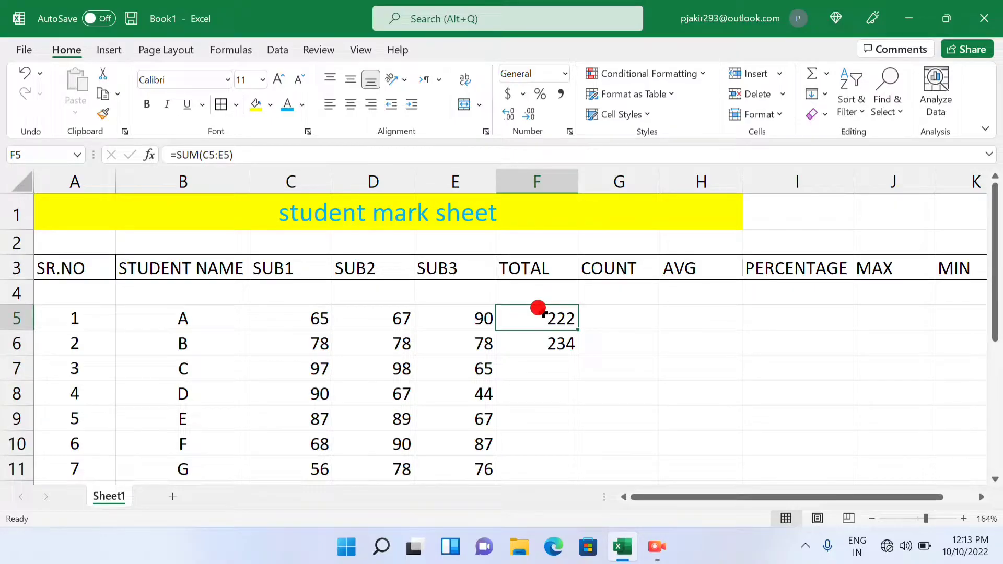
pyautogui.moveTo(543, 313); pyautogui.dragTo(544, 350)
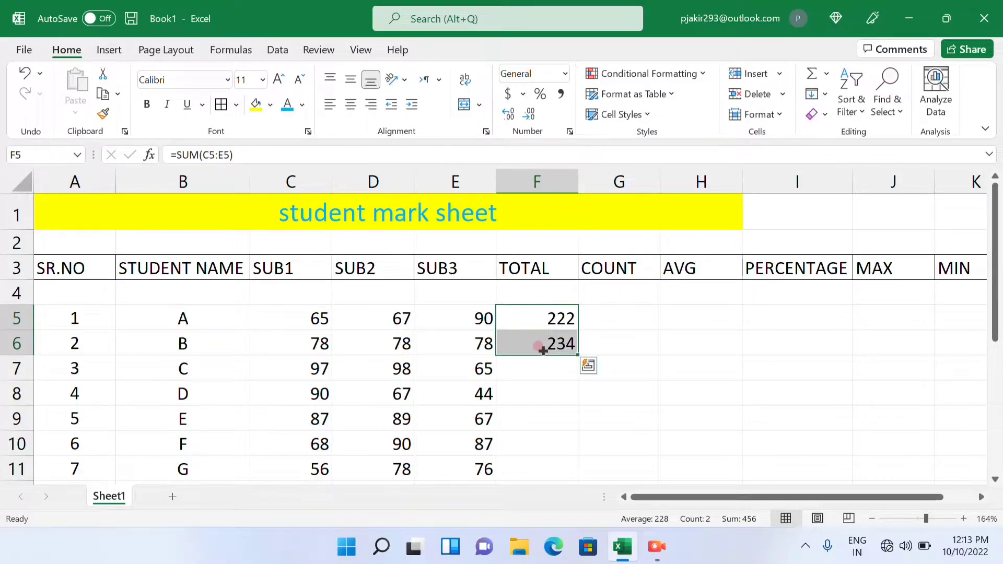
pyautogui.doubleClick(578, 355)
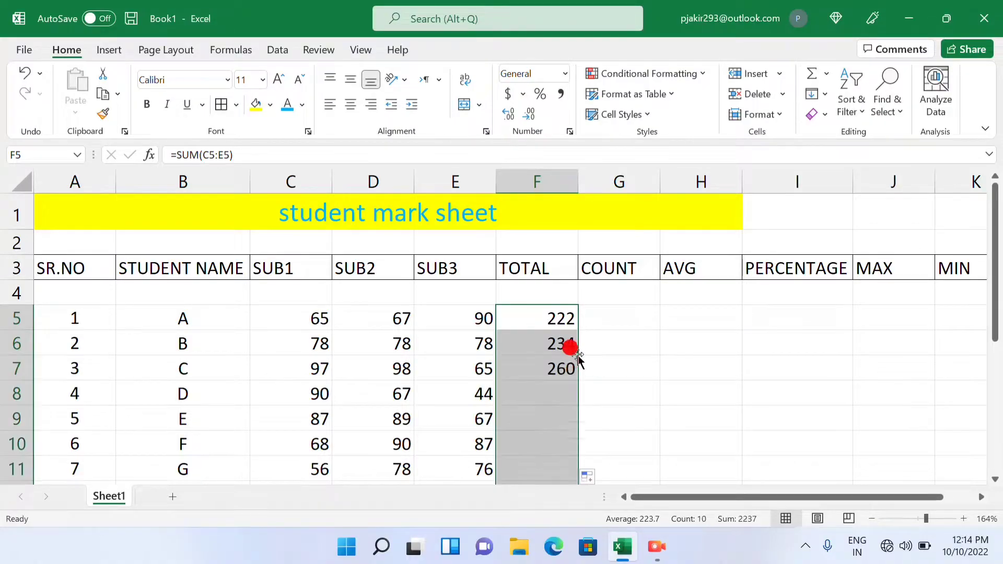
# - Check the totals and SUM formulas of the students in the TOTAL column
pyautogui.hscroll(1, 531, 367)
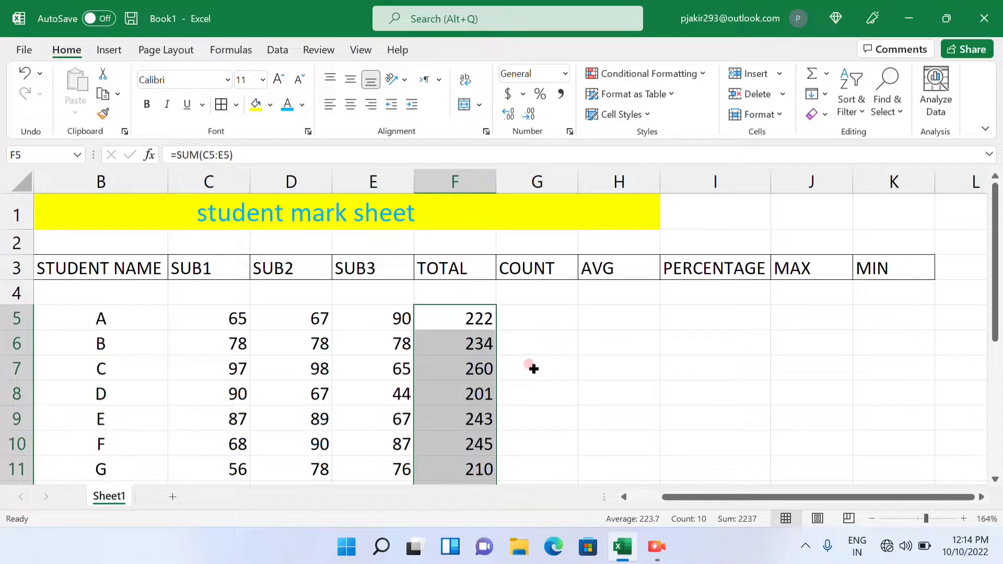
pyautogui.scroll(-3, 531, 368)
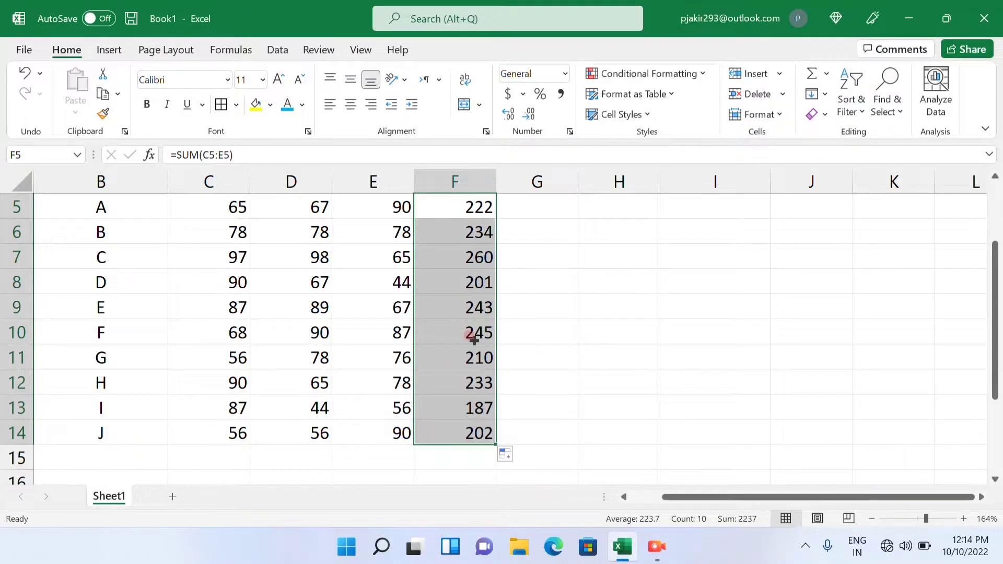
pyautogui.scroll(2, 473, 340)
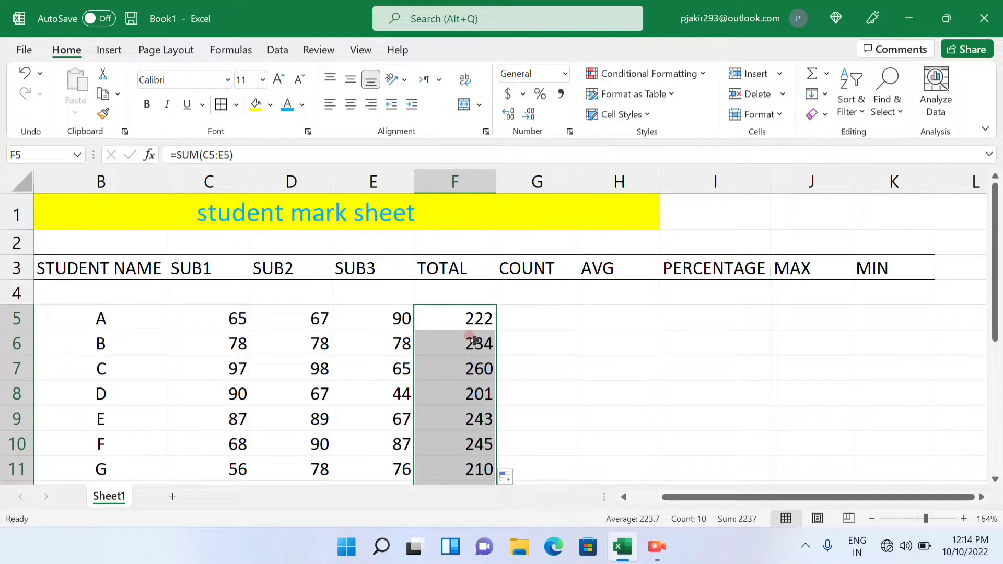
pyautogui.click(467, 386)
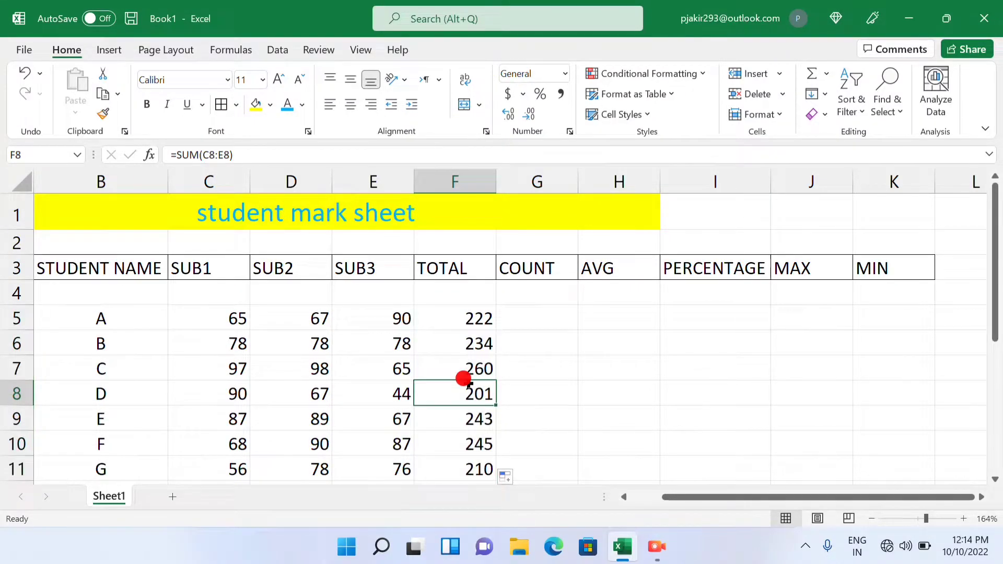
pyautogui.click(461, 417)
pyautogui.click(469, 471)
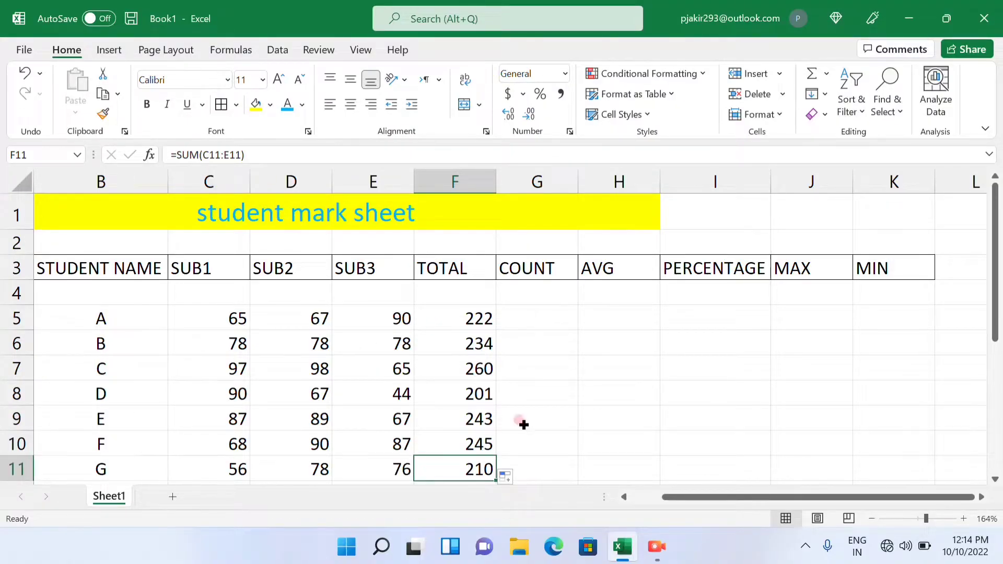
pyautogui.scroll(-1, 455, 417)
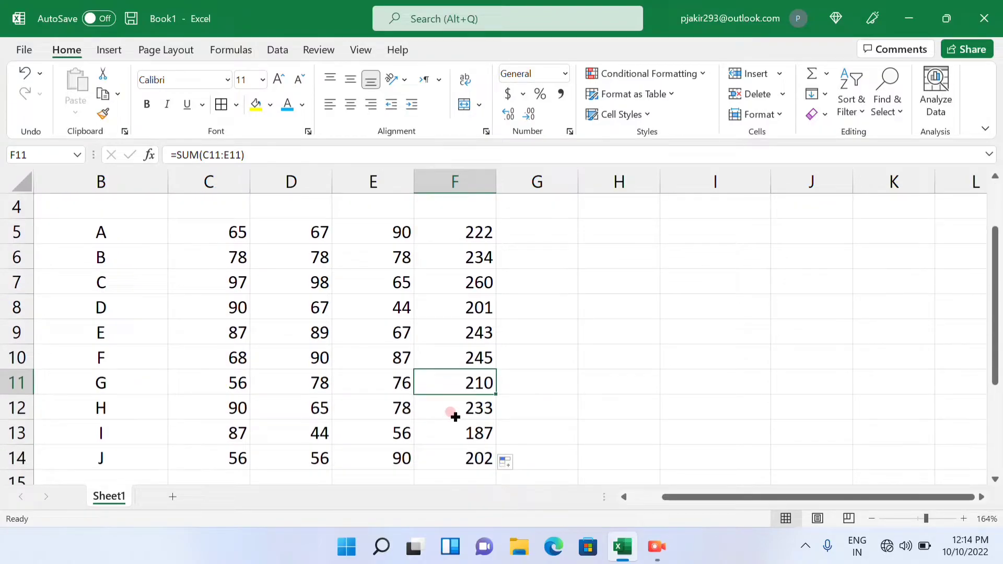
pyautogui.scroll(1, 456, 417)
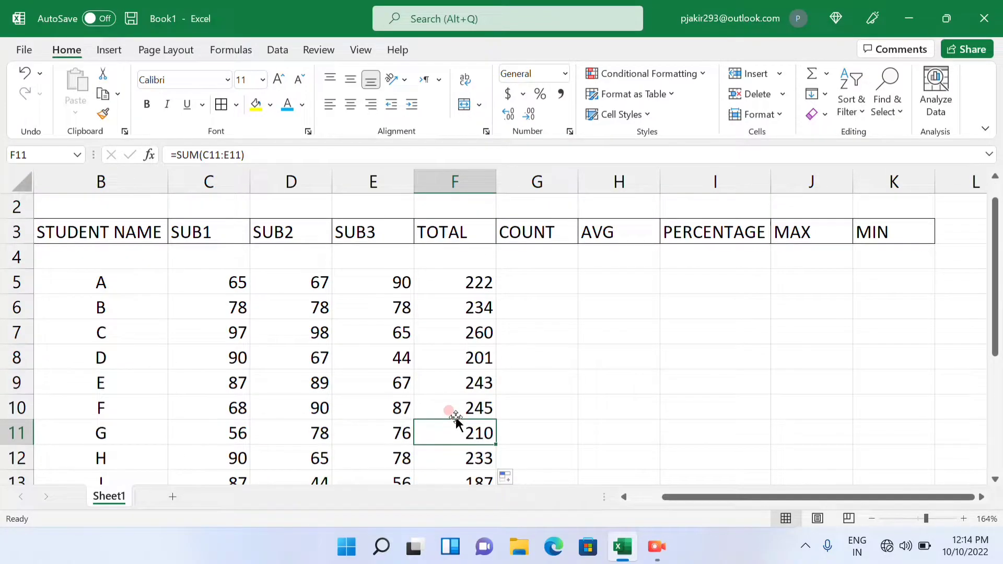
# - Count student A's subject marks in cell G5 with the AutoSum count formula =COUNT(C5:E5)
pyautogui.click(540, 278)
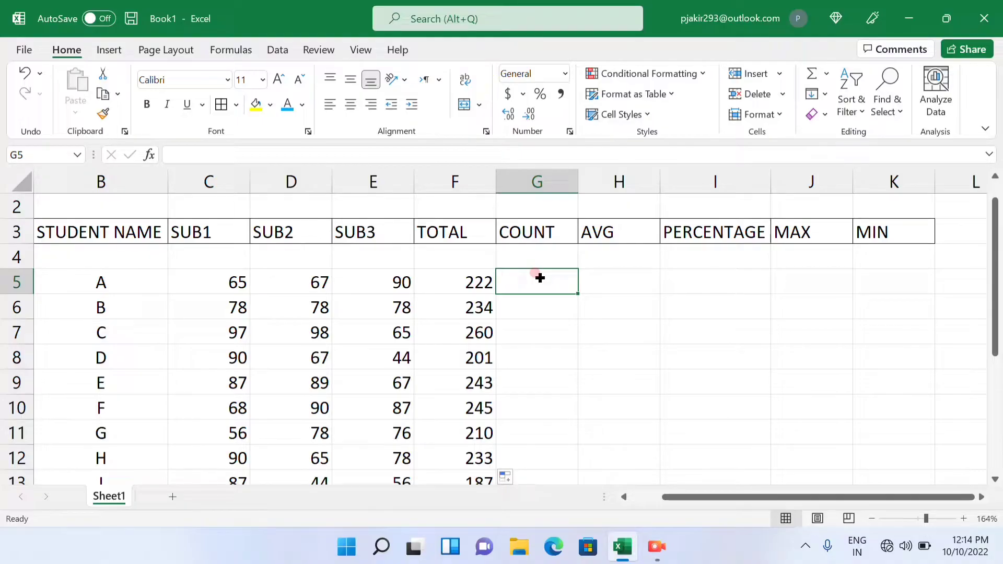
pyautogui.write('=')
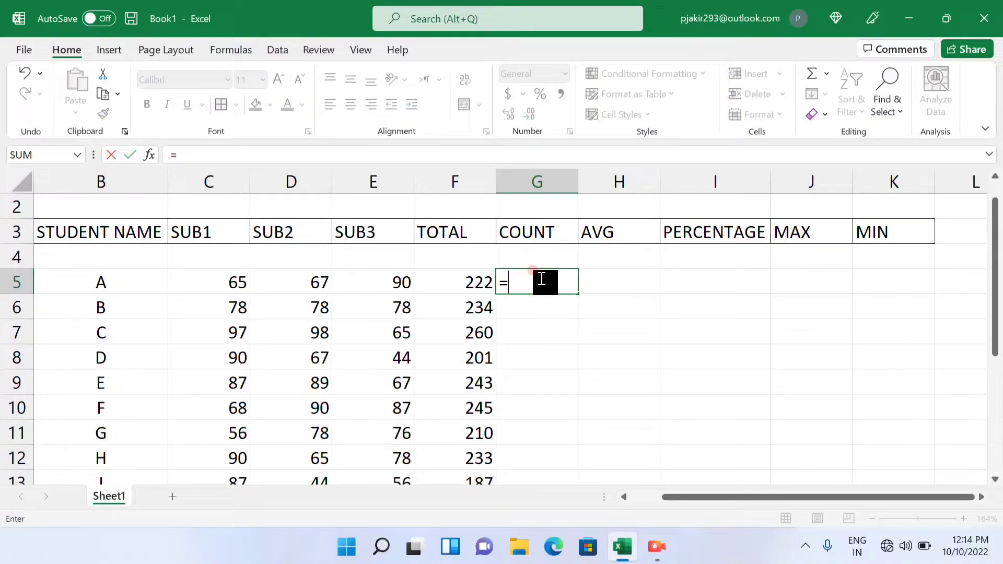
pyautogui.click(827, 79)
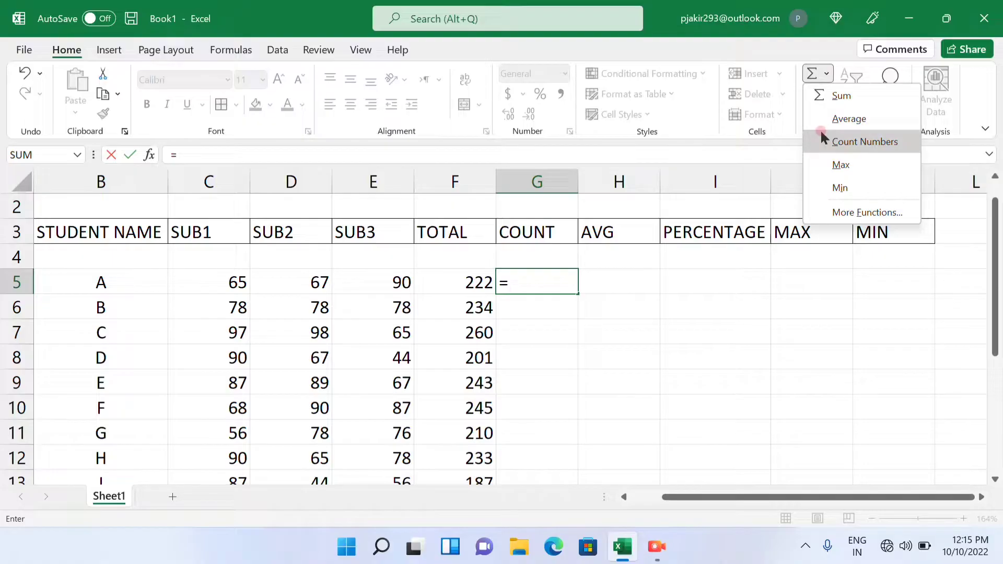
pyautogui.click(861, 142)
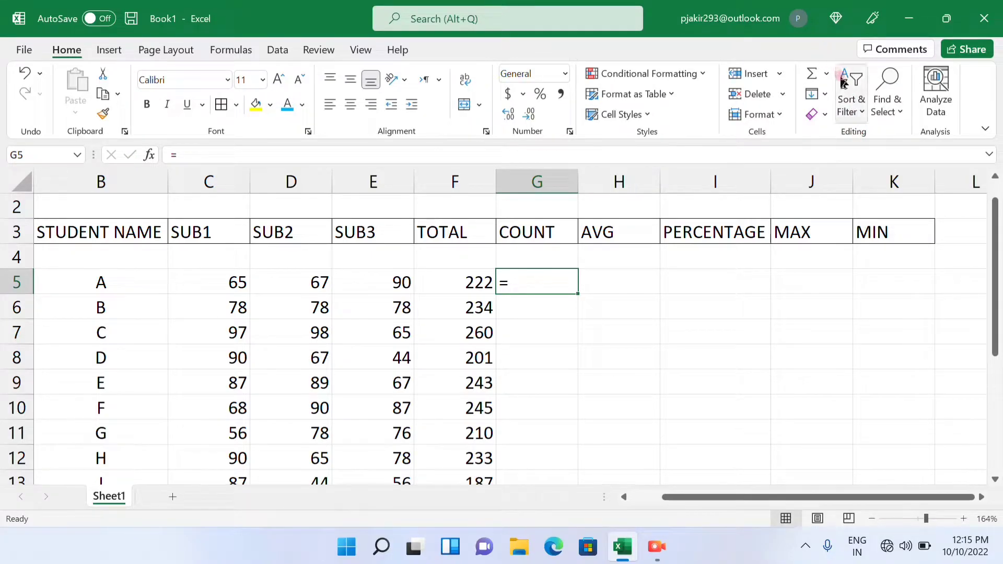
pyautogui.click(827, 73)
pyautogui.click(831, 136)
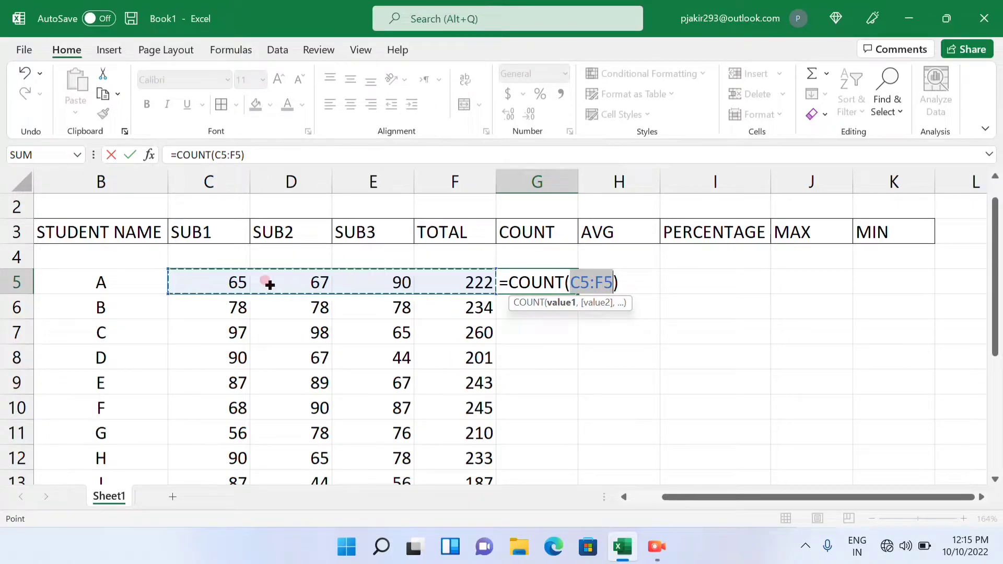
pyautogui.click(230, 282)
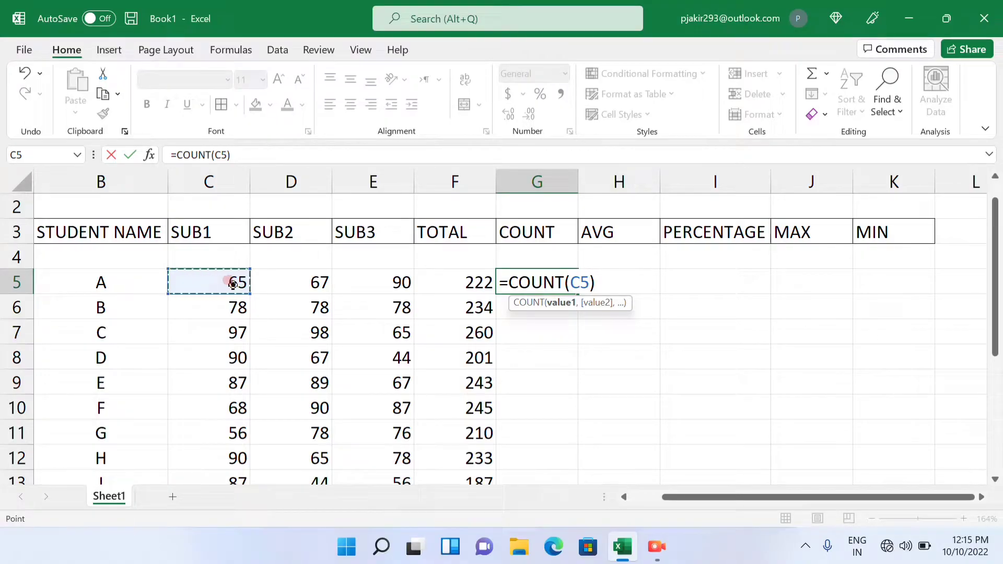
pyautogui.hotkey('shift', 'Right')
pyautogui.hotkey('shift', 'Right')
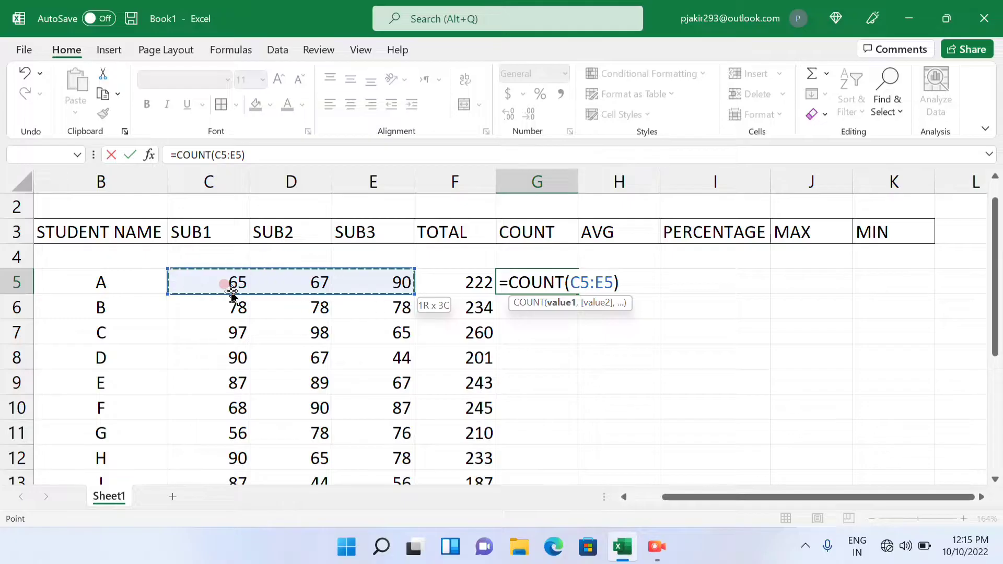
pyautogui.press('Return')
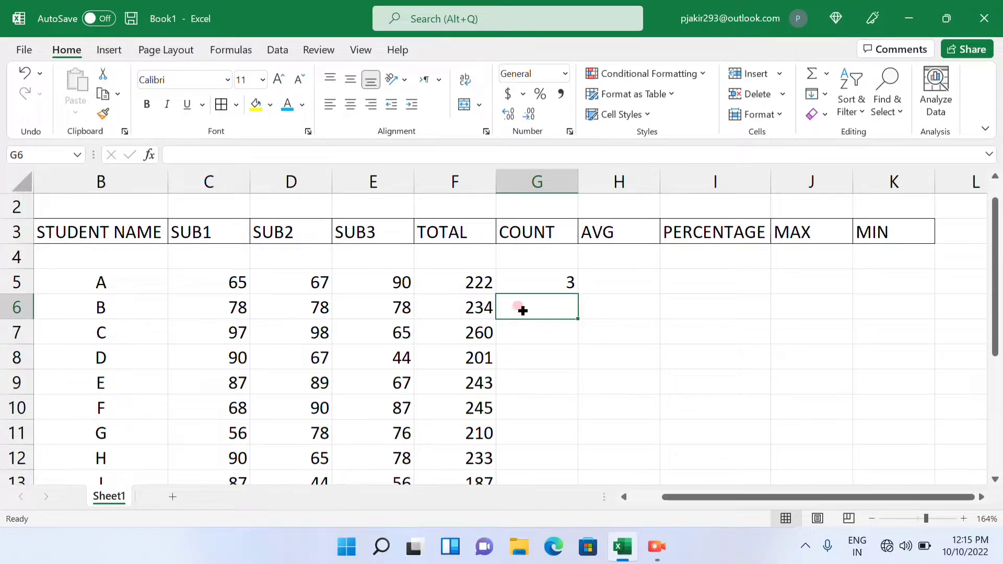
# - Fill the count formula from cell G5 down the COUNT column to G14 and check the copied formulas
pyautogui.click(540, 275)
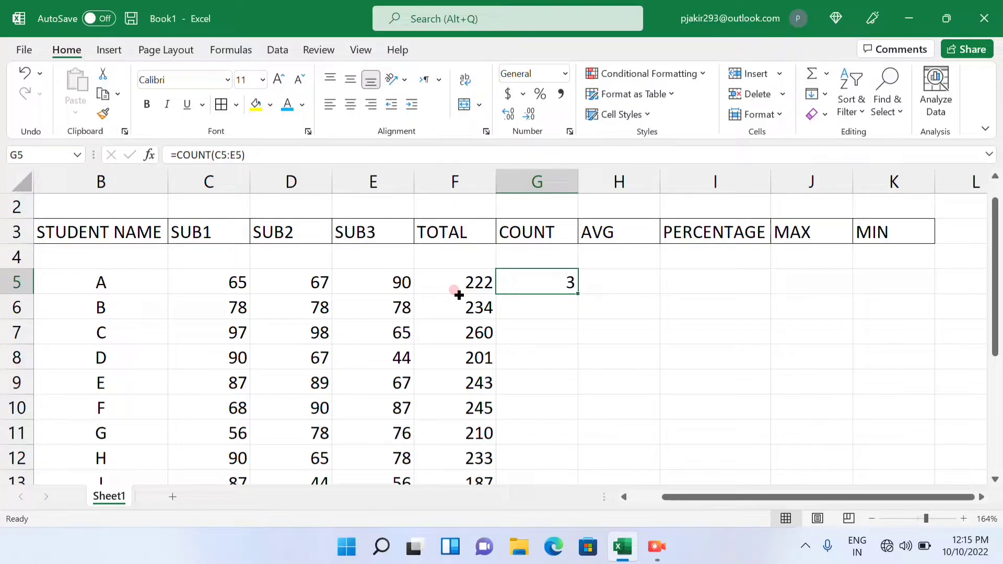
pyautogui.doubleClick(578, 293)
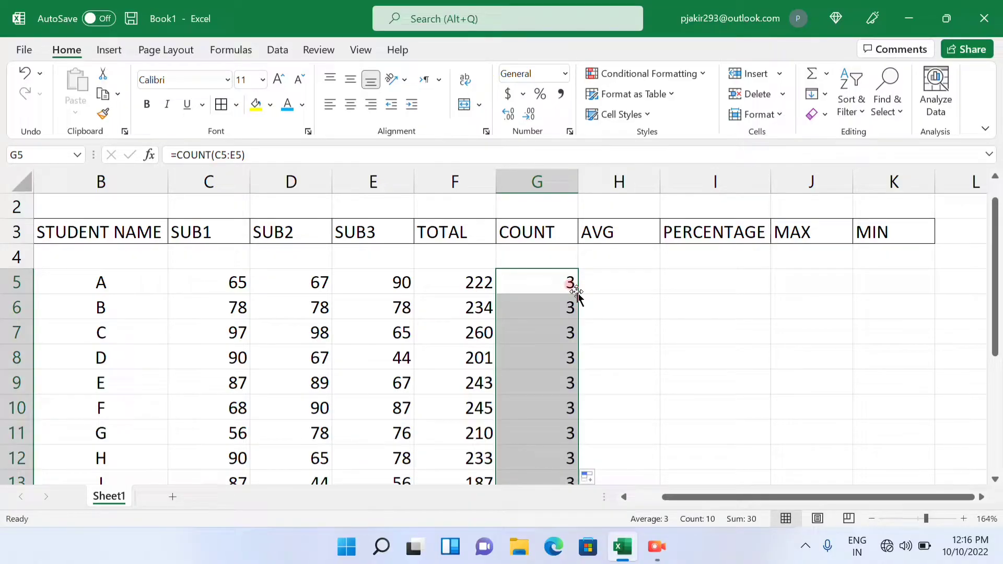
pyautogui.scroll(1, 577, 293)
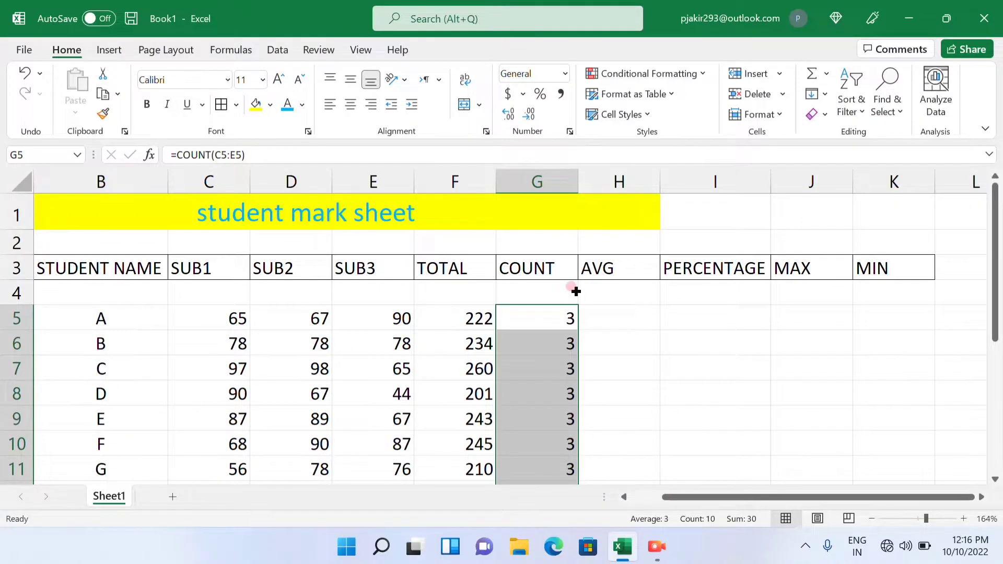
pyautogui.click(552, 373)
pyautogui.click(550, 418)
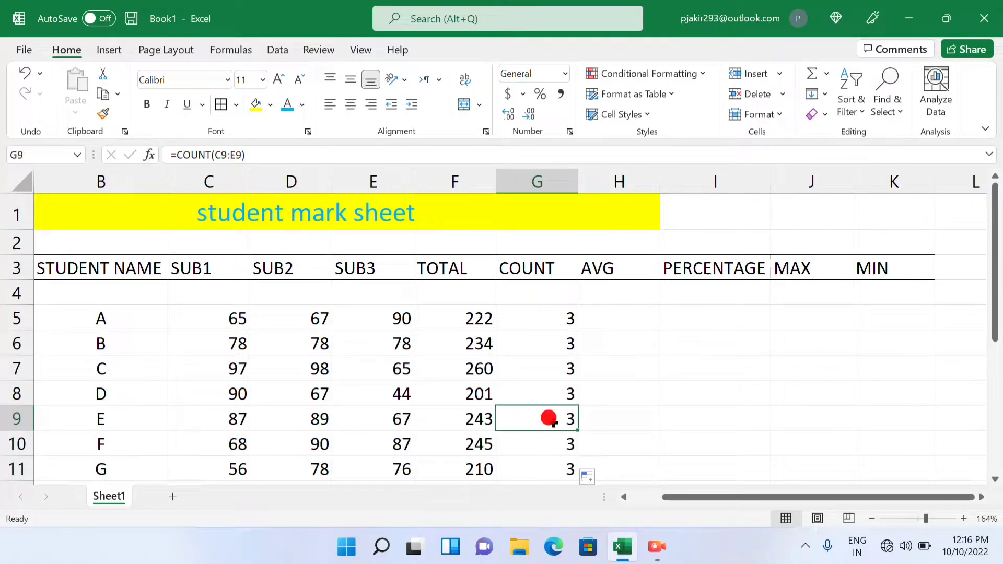
pyautogui.click(553, 443)
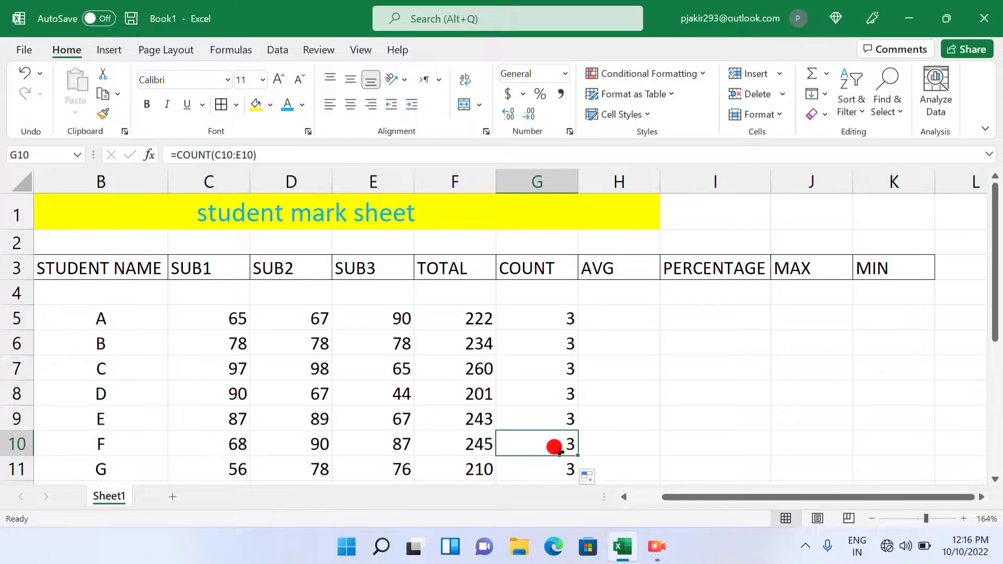
pyautogui.scroll(-2, 555, 447)
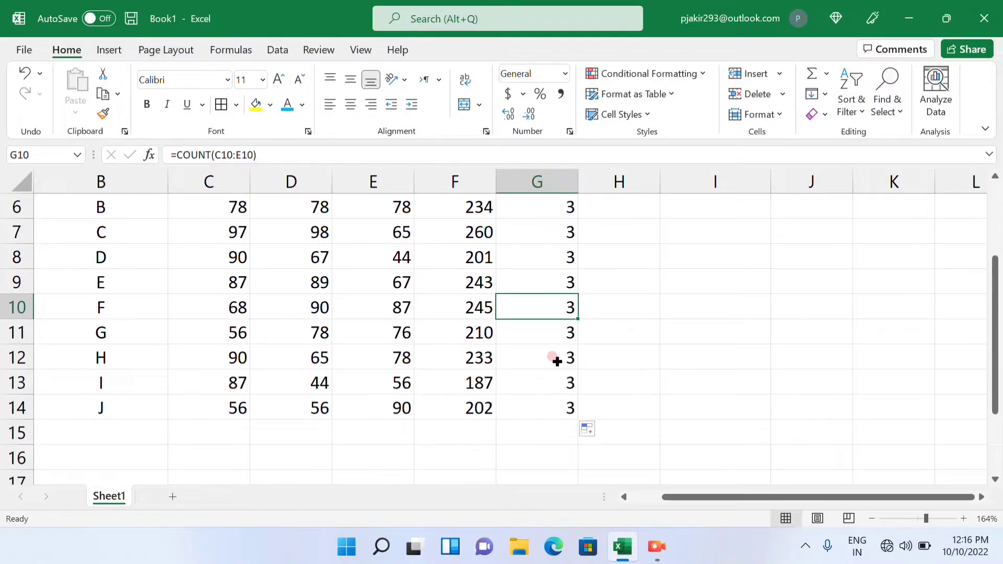
pyautogui.click(556, 357)
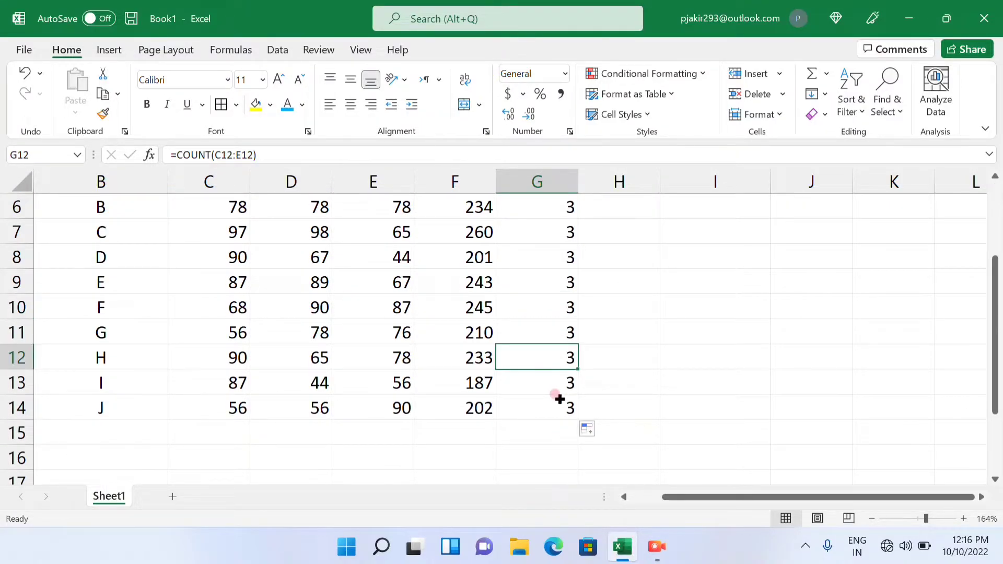
pyautogui.scroll(2, 560, 399)
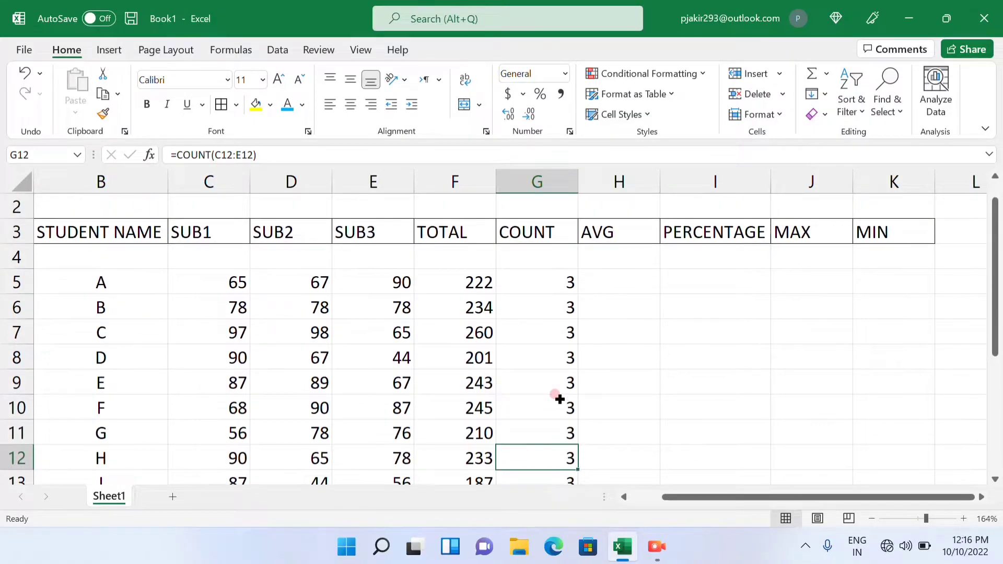
# - Average student A's three subject marks in cell H5 with the formula =AVERAGE(C5:E5)
pyautogui.click(634, 283)
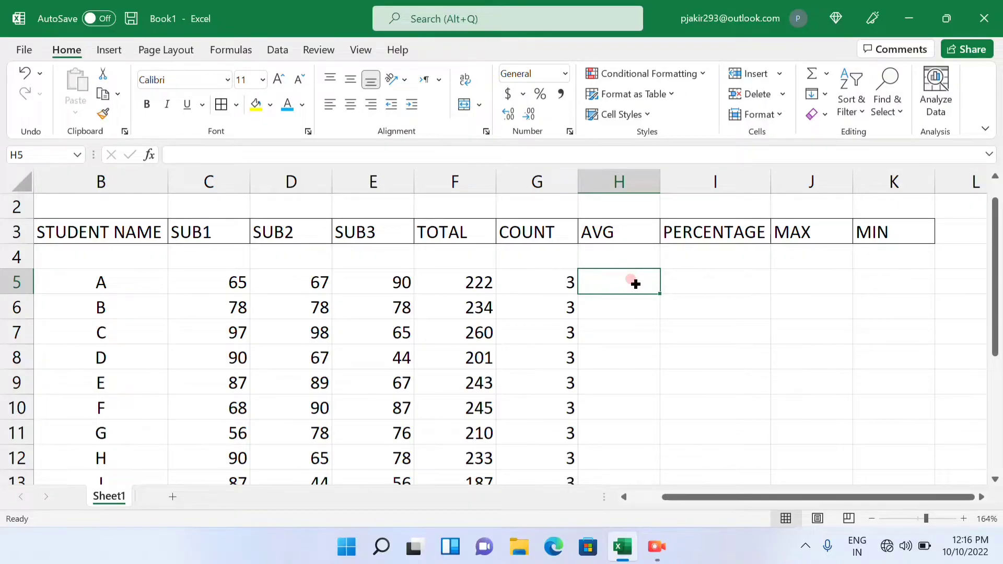
pyautogui.write('=')
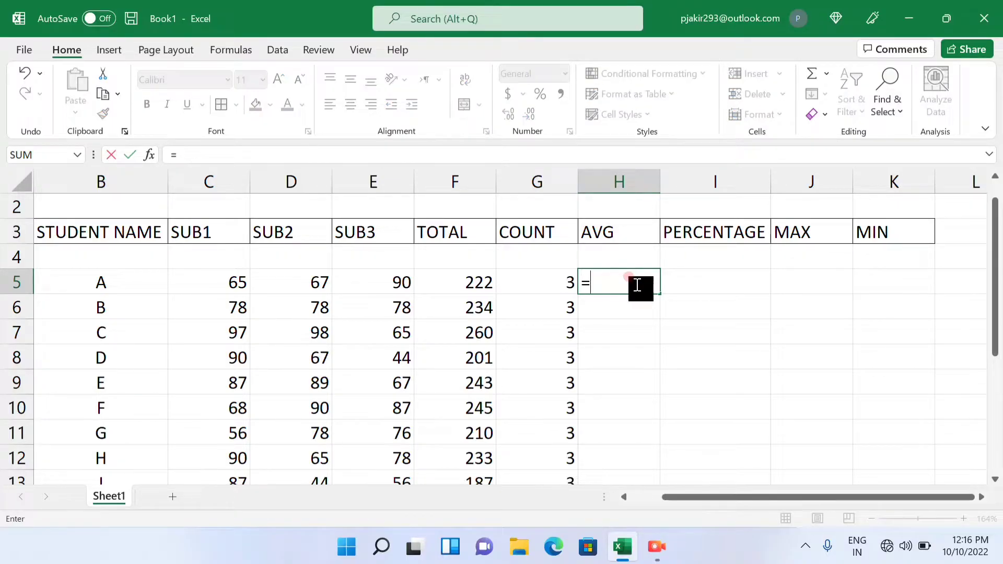
pyautogui.click(828, 74)
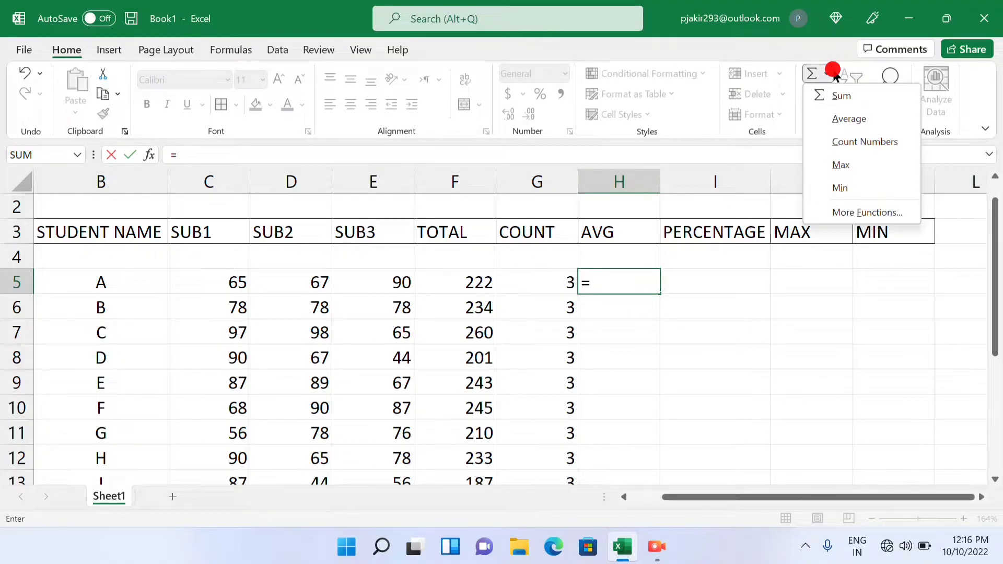
pyautogui.click(842, 117)
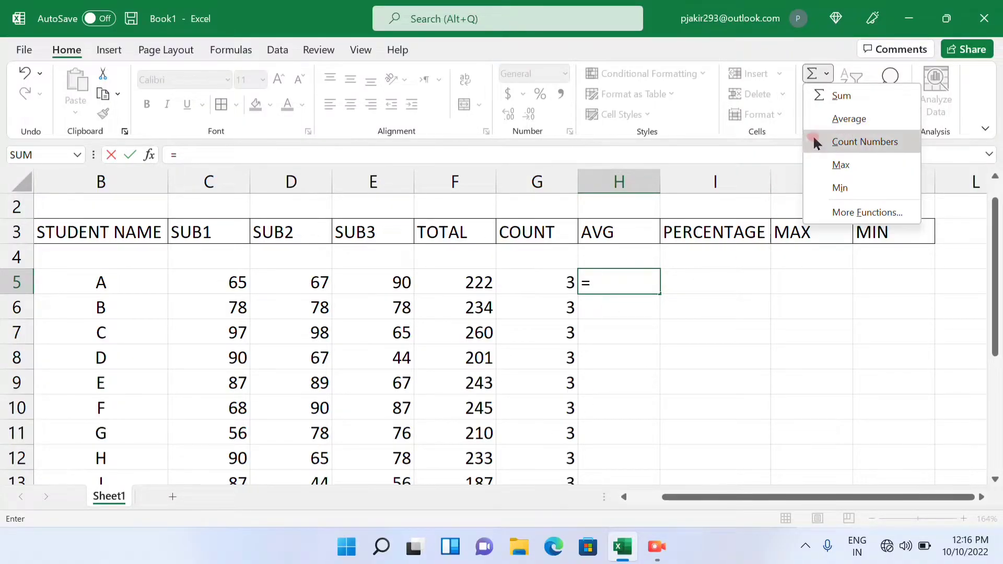
pyautogui.click(606, 277)
pyautogui.write('A')
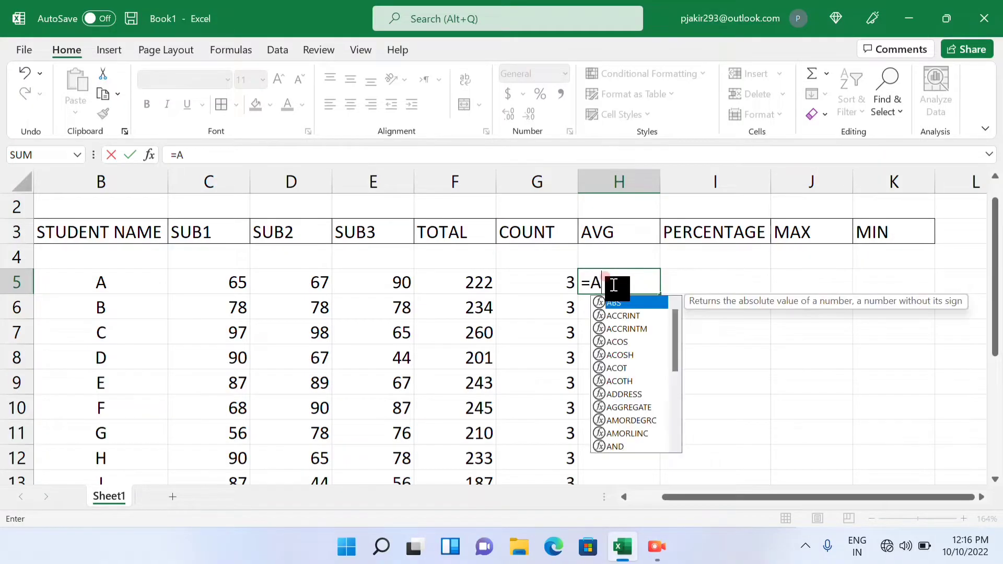
pyautogui.write('V')
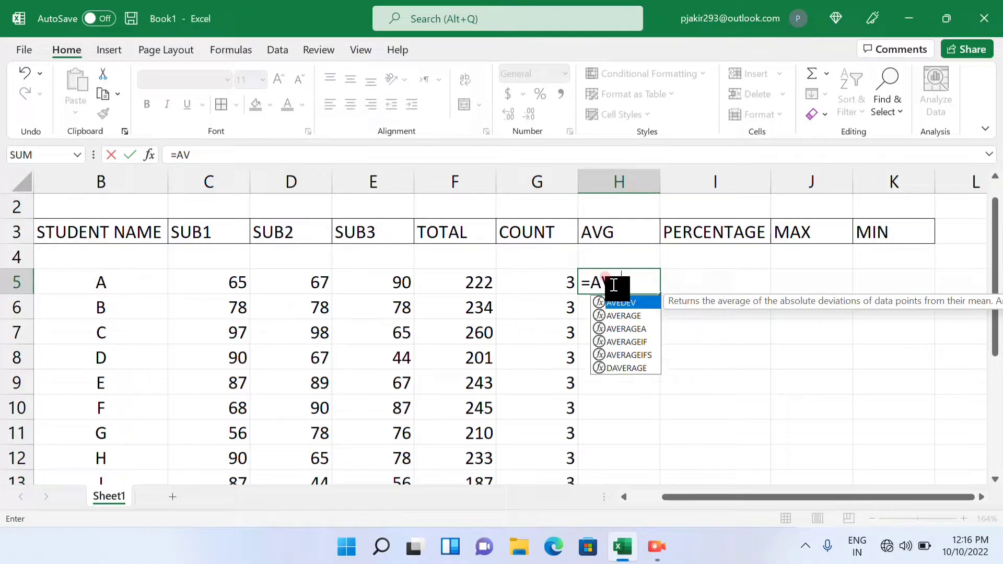
pyautogui.write('ERAGE')
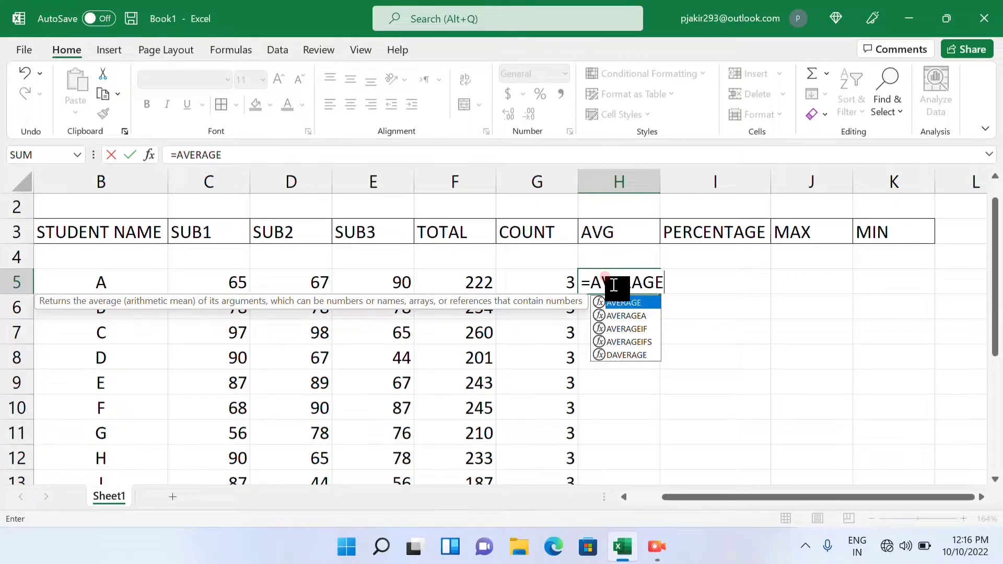
pyautogui.click(614, 285)
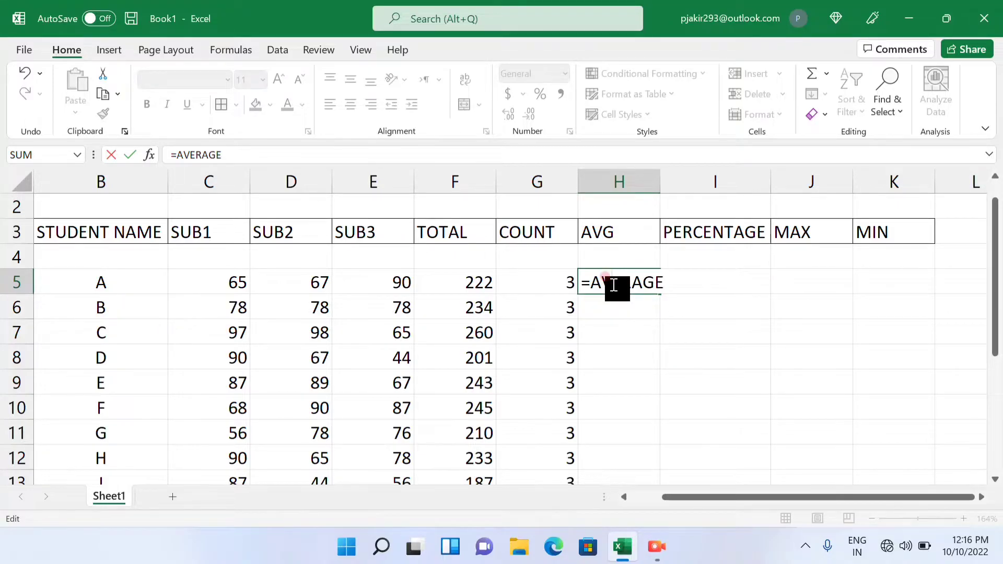
pyautogui.click(682, 285)
pyautogui.press('BackSpace')
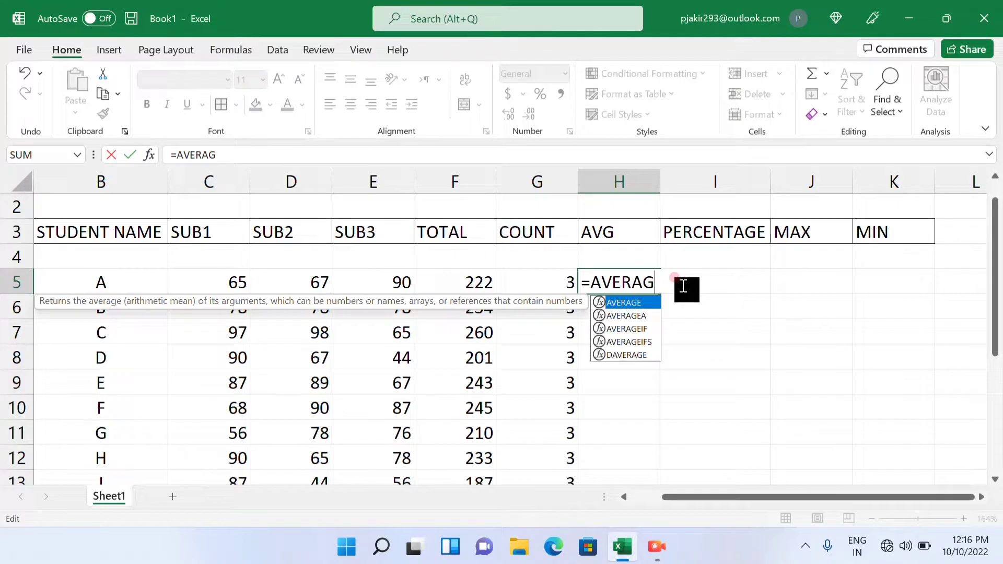
pyautogui.write('E')
pyautogui.write('(')
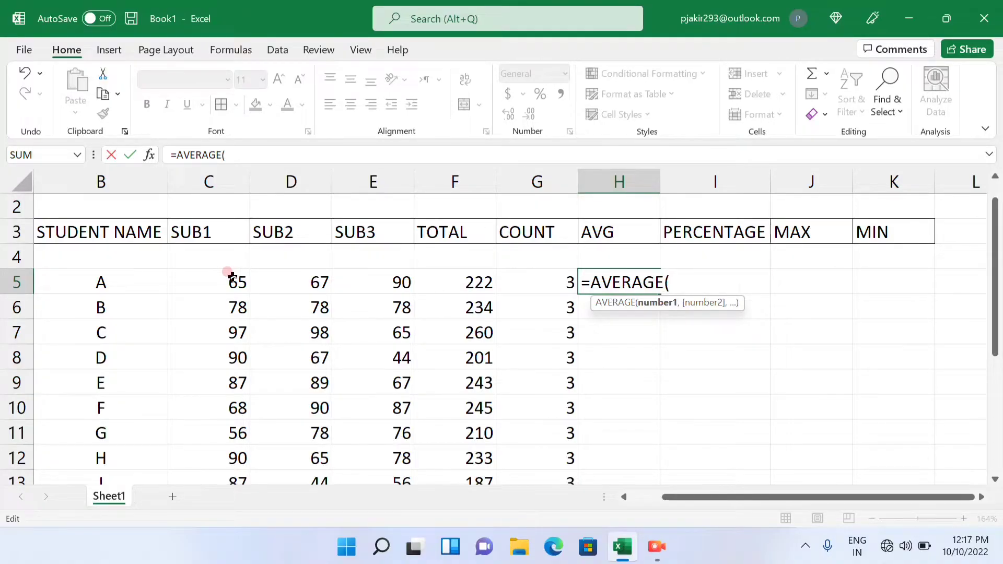
pyautogui.moveTo(231, 277); pyautogui.dragTo(365, 277)
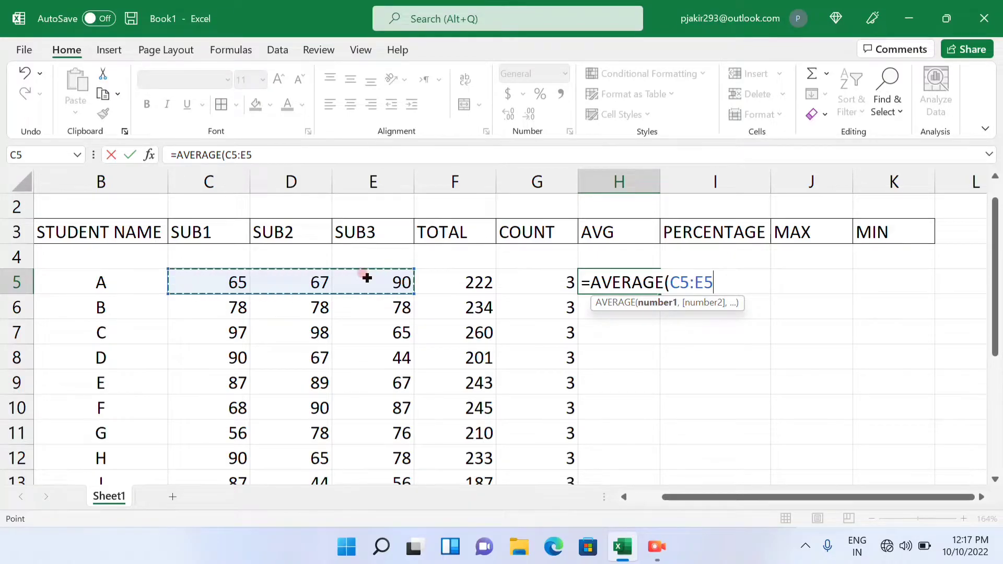
pyautogui.write(')')
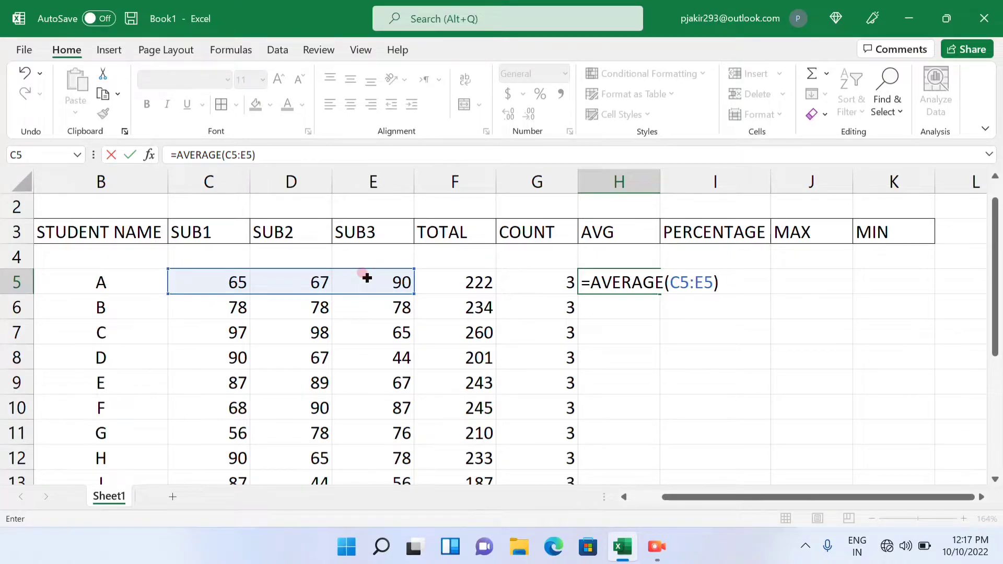
pyautogui.press('Return')
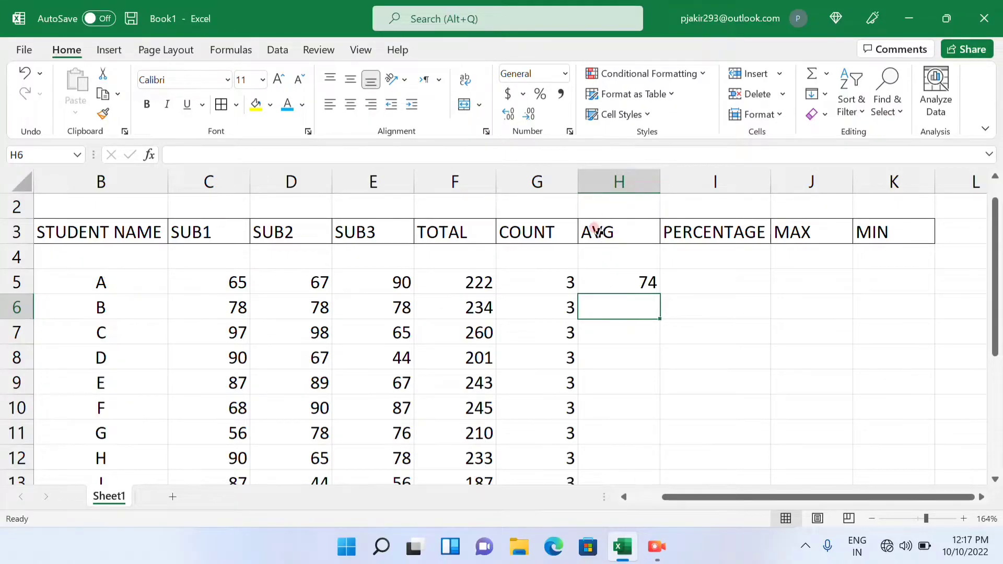
# - Fill the average formula from cell H5 down the AVG column to H14 and check the copied formulas
pyautogui.click(615, 282)
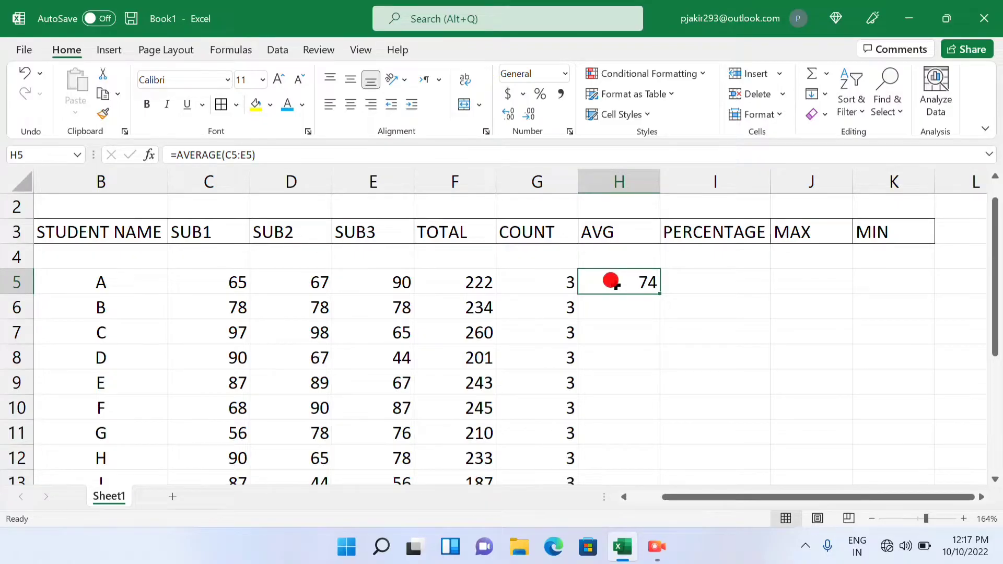
pyautogui.doubleClick(661, 293)
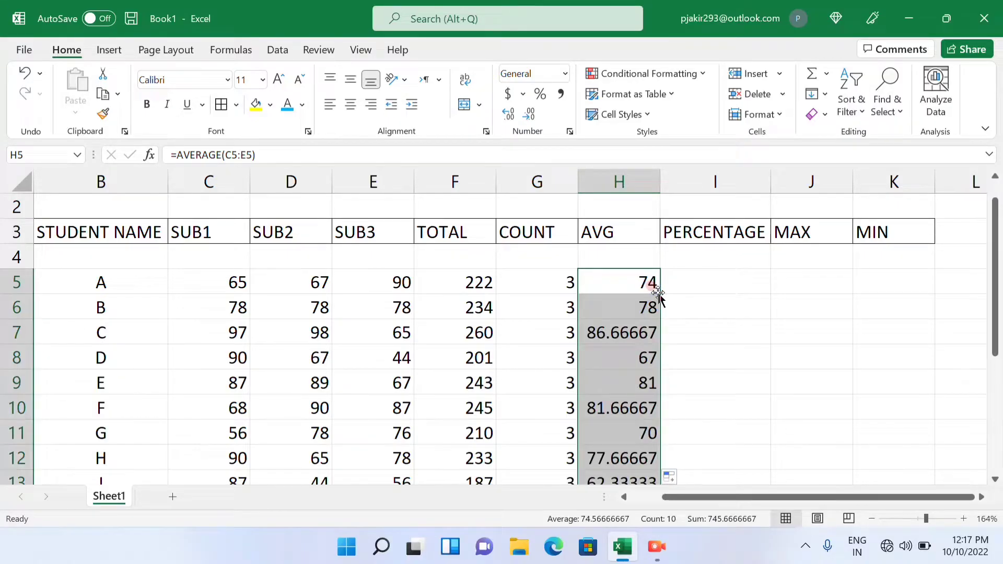
pyautogui.scroll(-1, 602, 315)
pyautogui.scroll(-1, 604, 319)
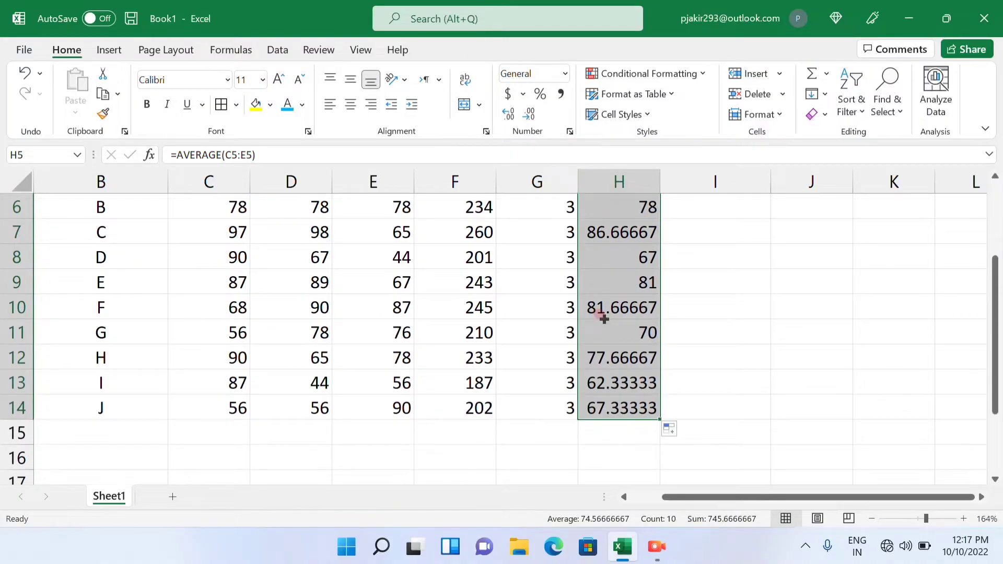
pyautogui.scroll(2, 604, 319)
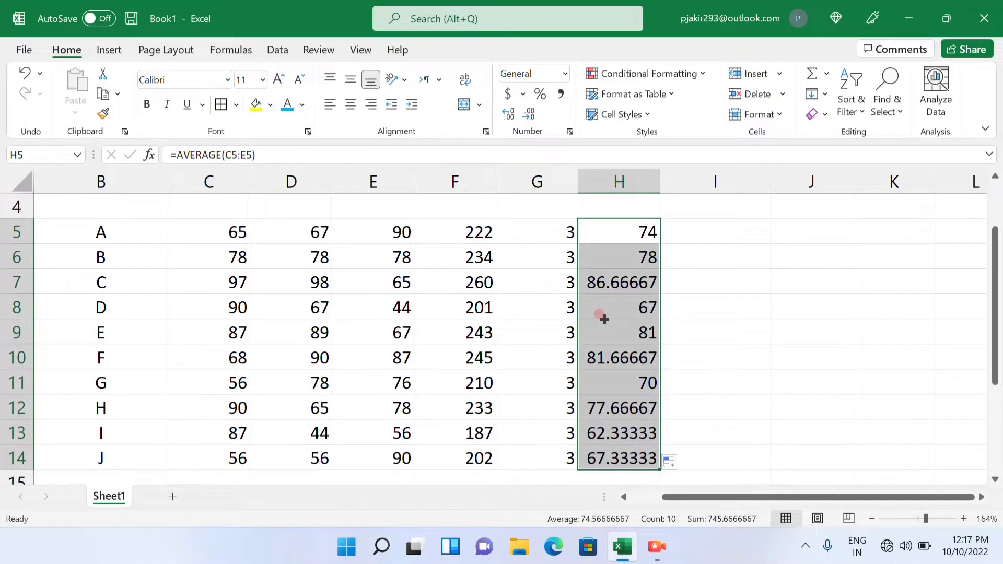
pyautogui.click(620, 291)
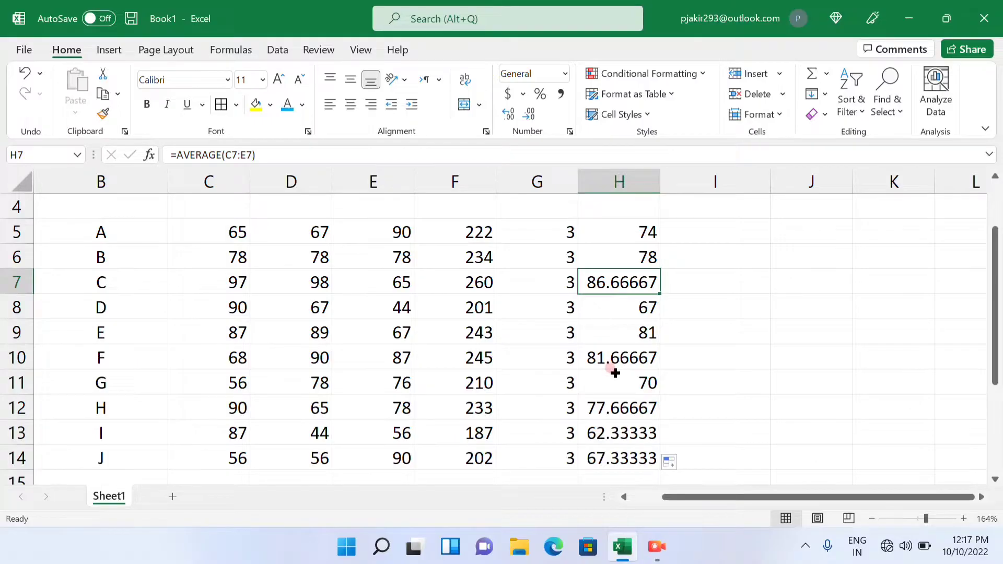
pyautogui.scroll(-1, 614, 277)
pyautogui.scroll(2, 615, 277)
pyautogui.click(614, 276)
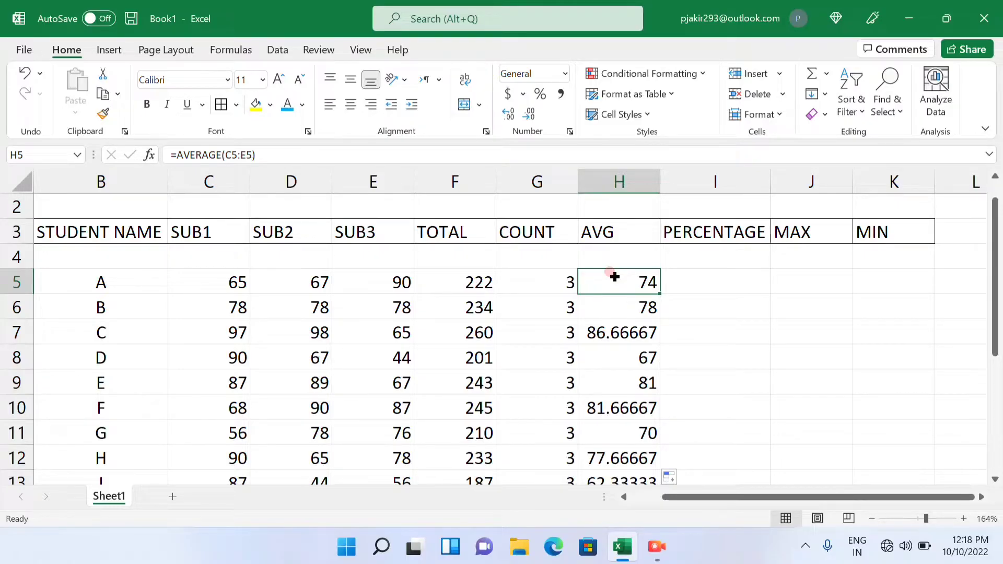
# - Try to calculate student A's percentage in cell I5 with the formula =F5/3
pyautogui.click(718, 275)
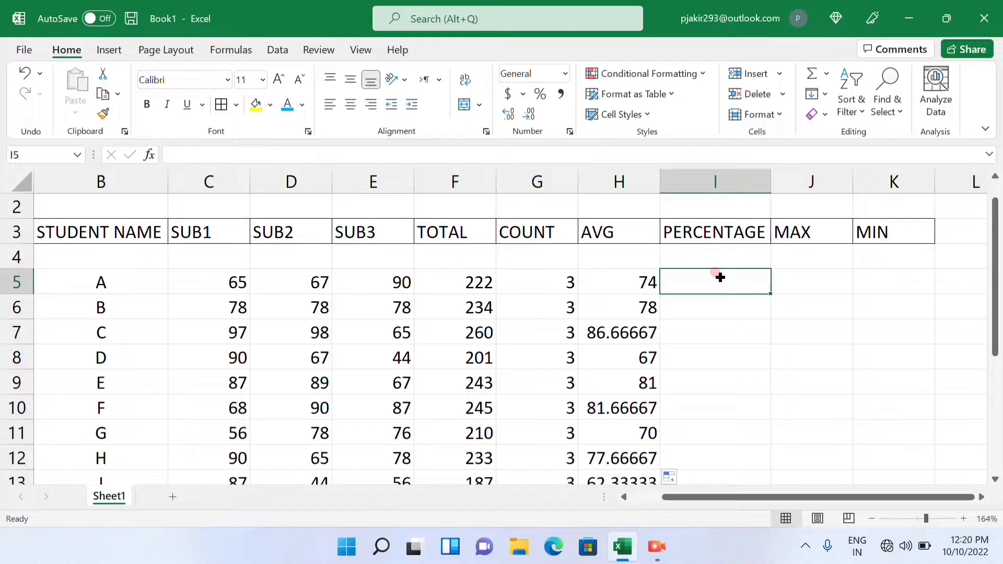
pyautogui.write('=')
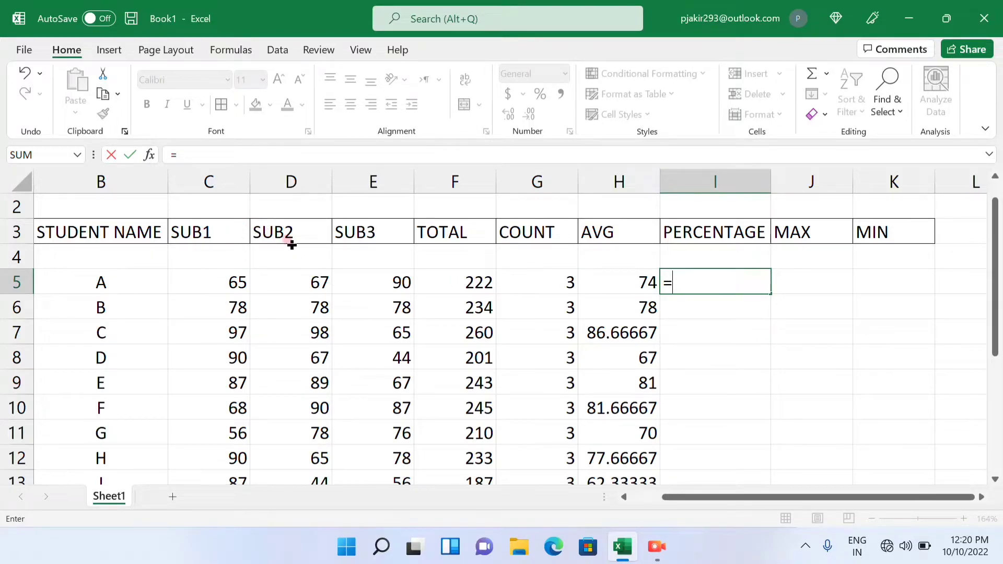
pyautogui.click(458, 281)
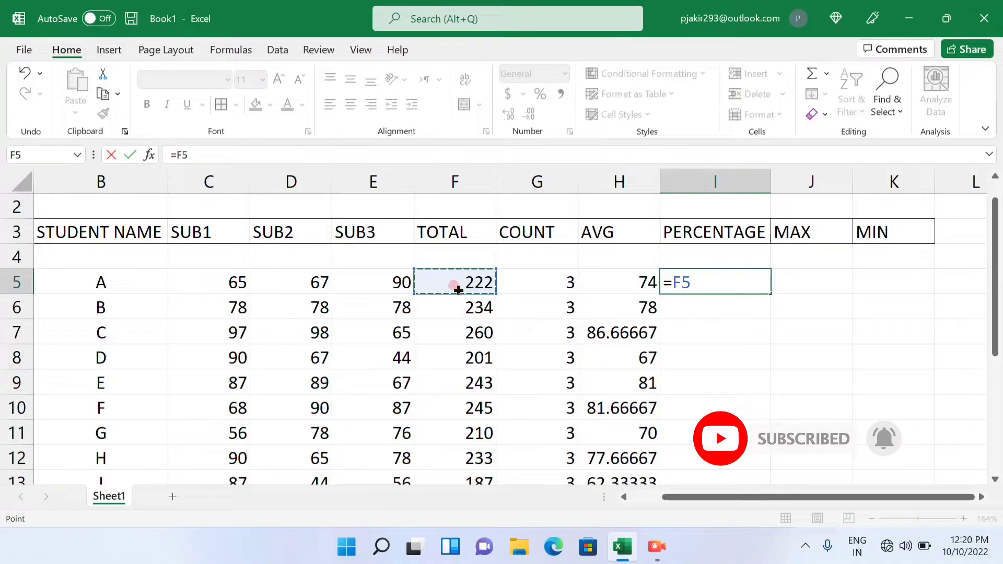
pyautogui.write('/')
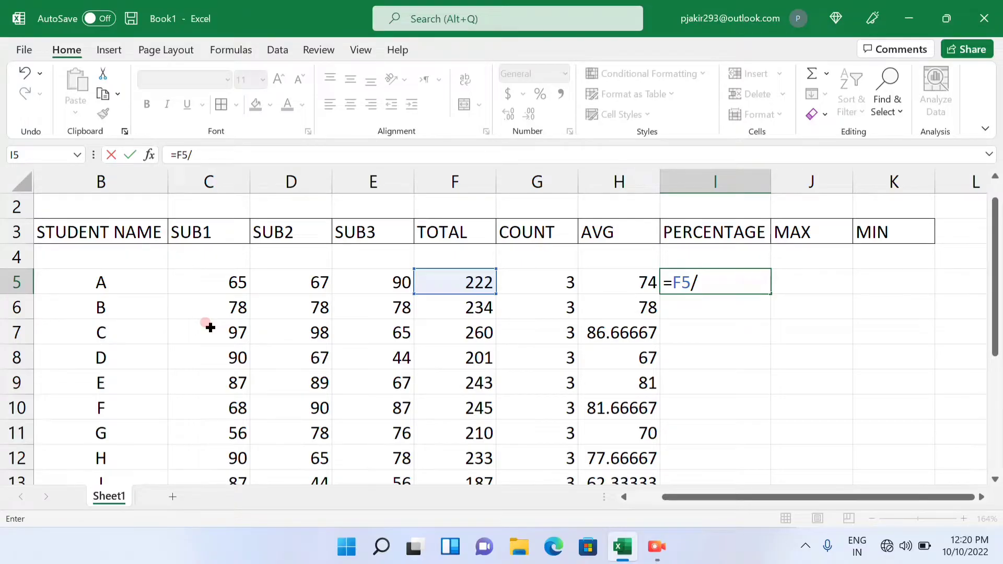
pyautogui.click(218, 286)
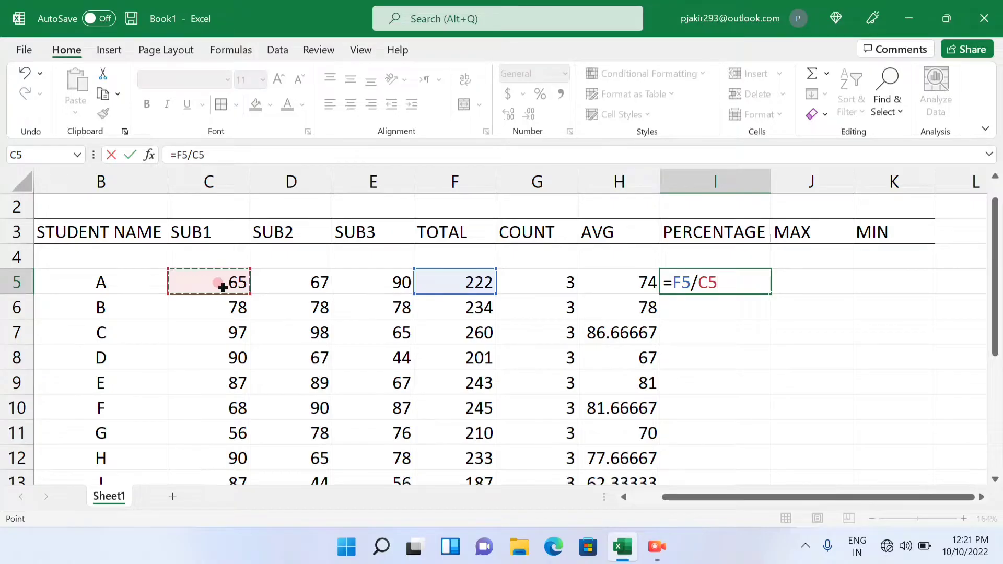
pyautogui.click(315, 275)
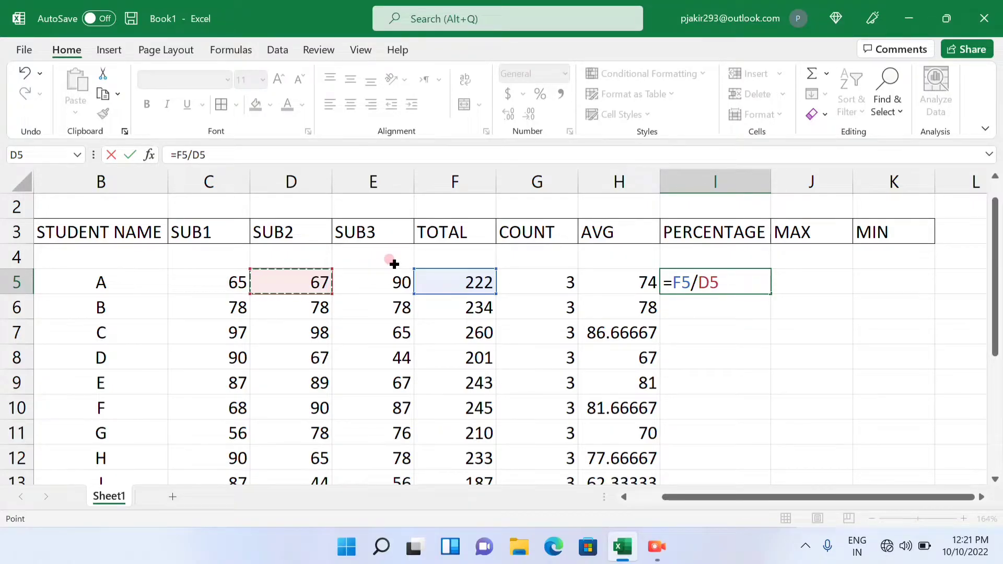
pyautogui.click(393, 280)
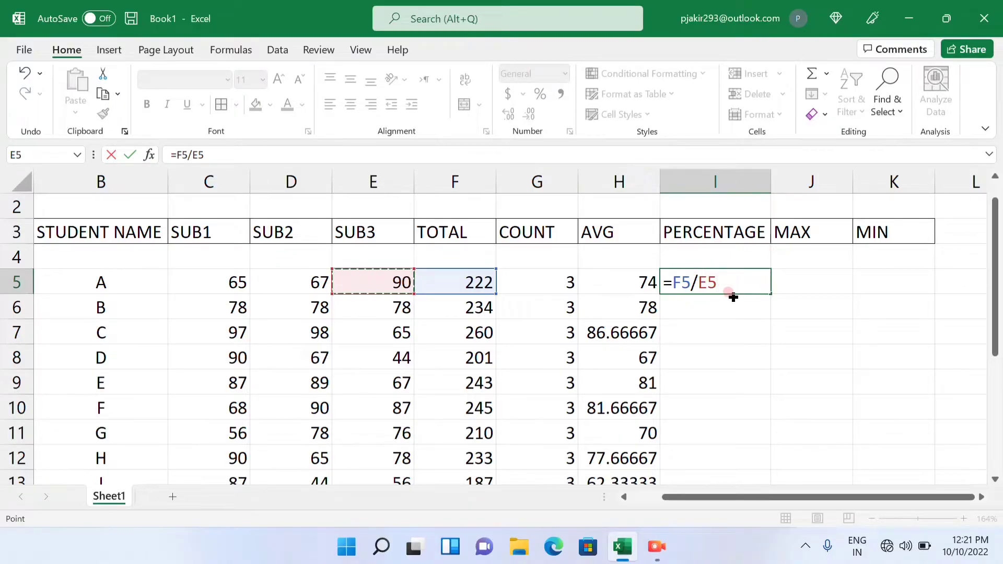
pyautogui.press('BackSpace')
pyautogui.press('BackSpace')
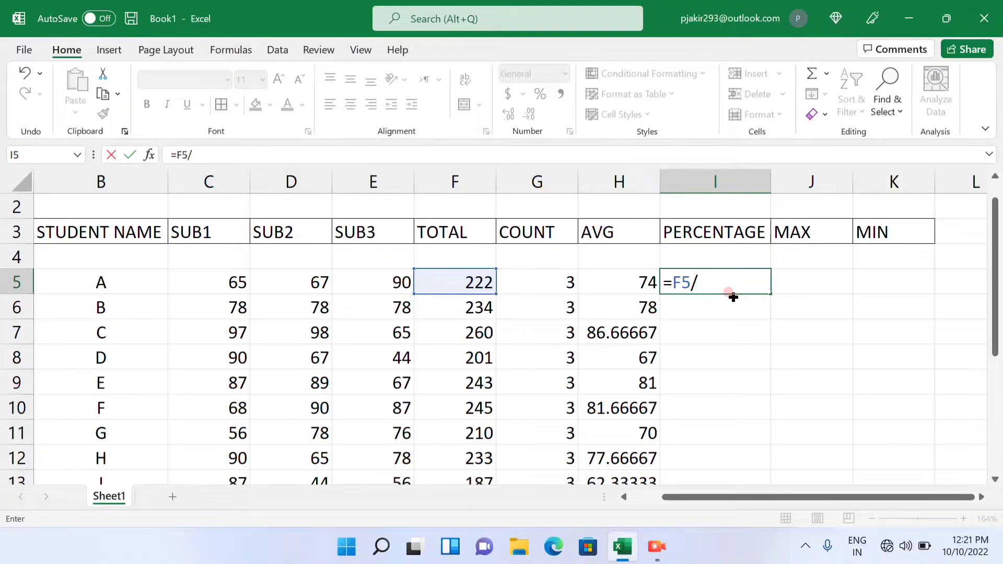
pyautogui.write('300*')
pyautogui.click(236, 281)
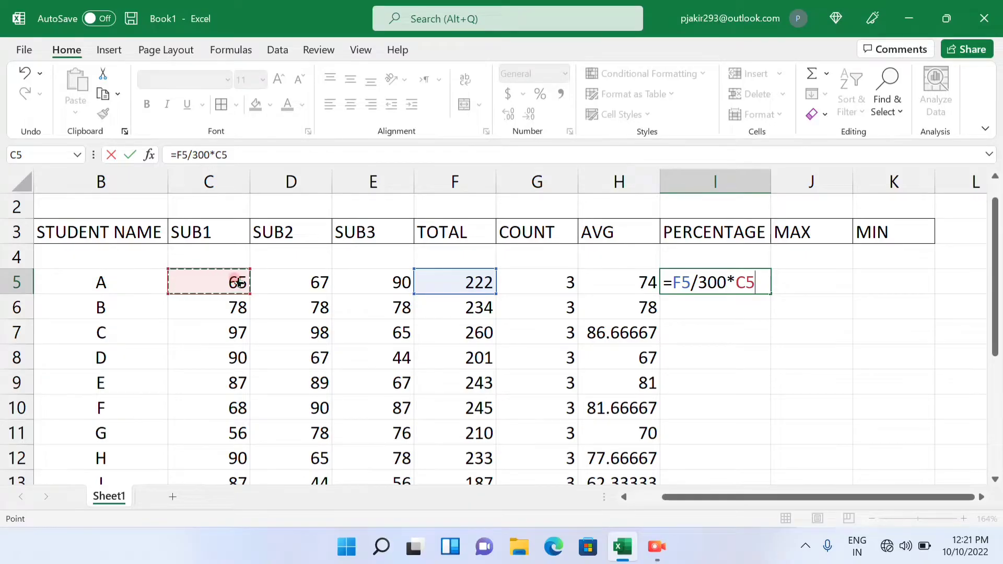
pyautogui.press('BackSpace')
pyautogui.press('BackSpace')
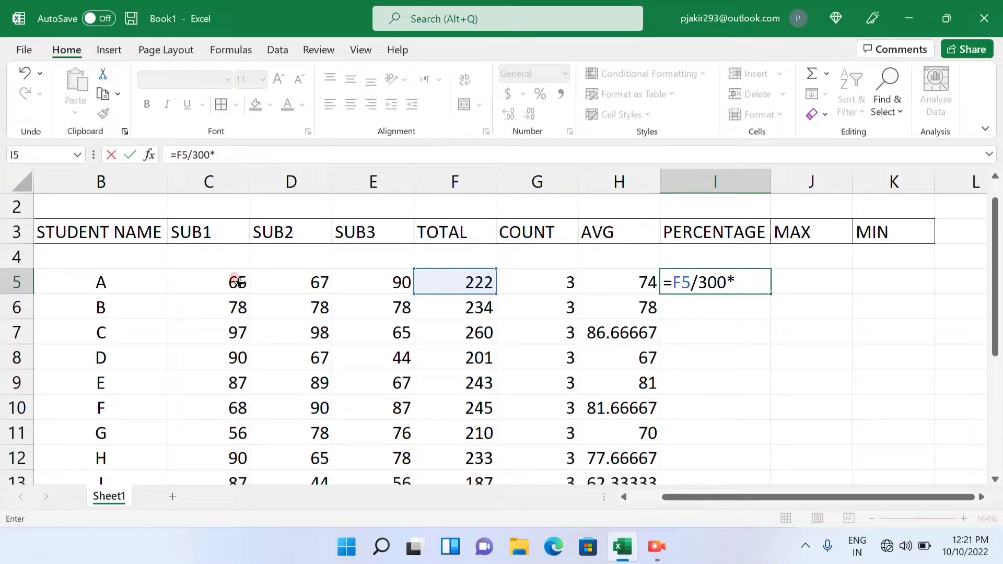
pyautogui.write('100')
pyautogui.press('BackSpace')
pyautogui.press('BackSpace')
pyautogui.press('BackSpace')
pyautogui.press('BackSpace')
pyautogui.press('BackSpace')
pyautogui.press('BackSpace')
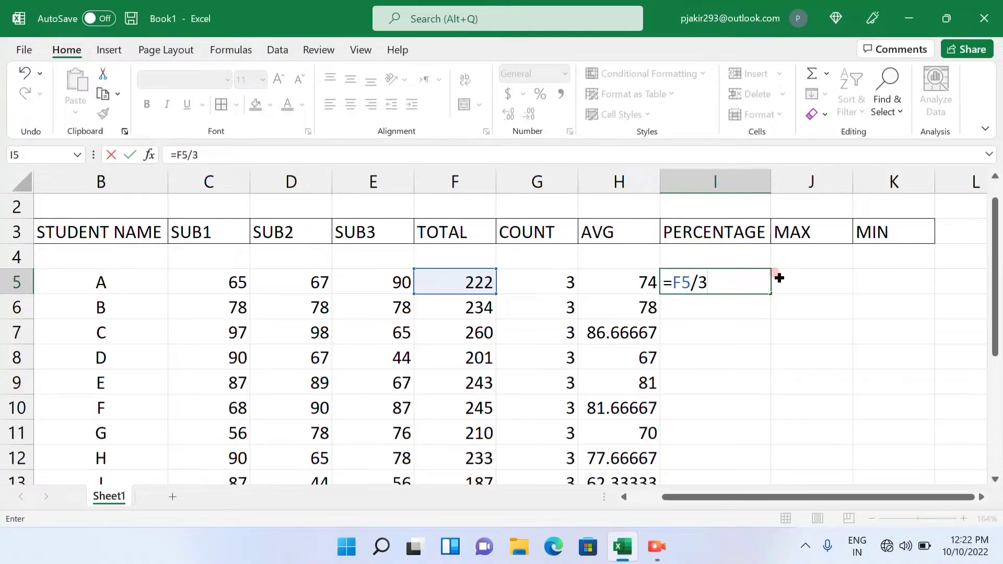
pyautogui.press('Return')
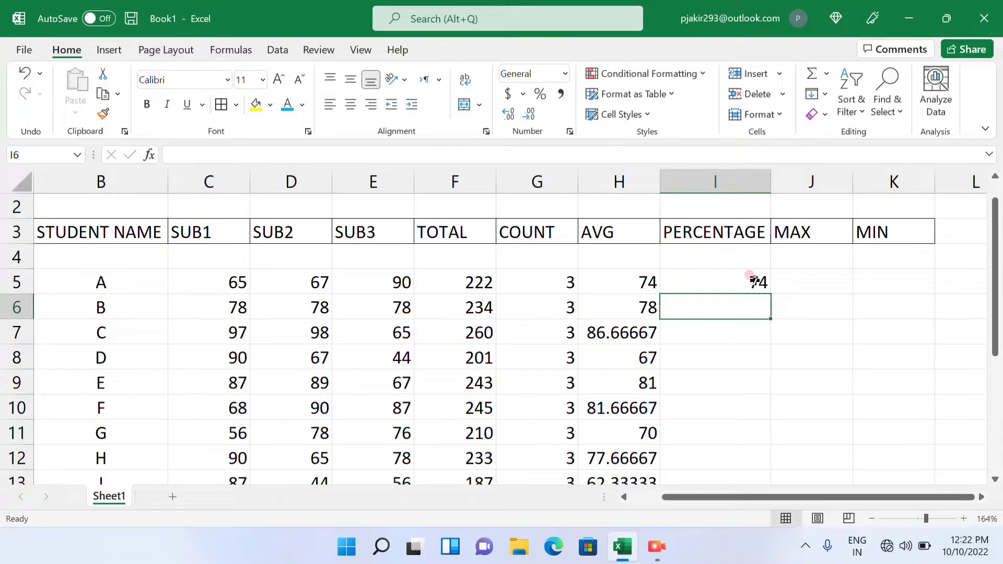
# - Replace the formula in cell I5 with =F5/300*100 to calculate student A's percentage from the total
pyautogui.click(752, 281)
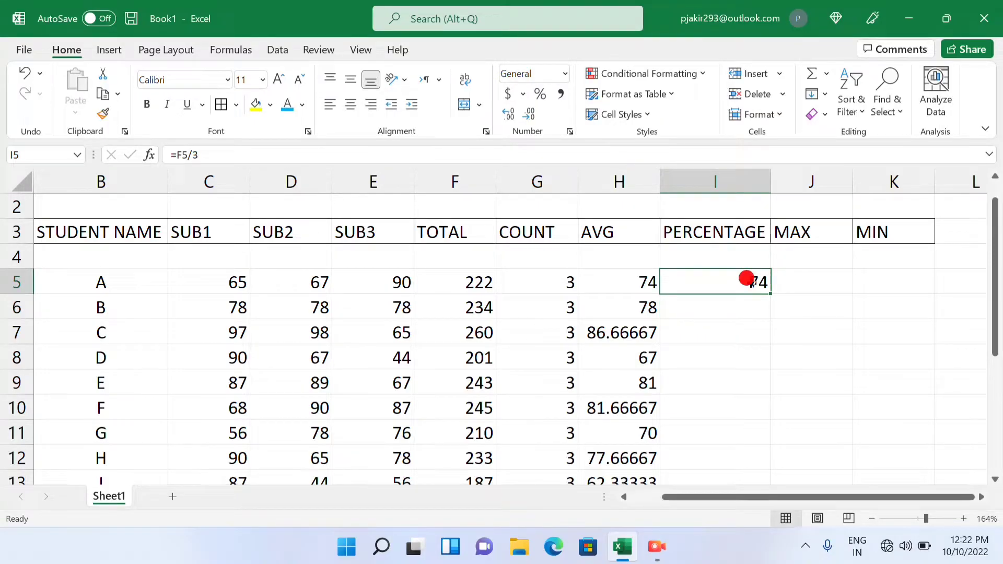
pyautogui.doubleClick(753, 282)
pyautogui.press('BackSpace')
pyautogui.press('BackSpace')
pyautogui.press('BackSpace')
pyautogui.press('BackSpace')
pyautogui.press('BackSpace')
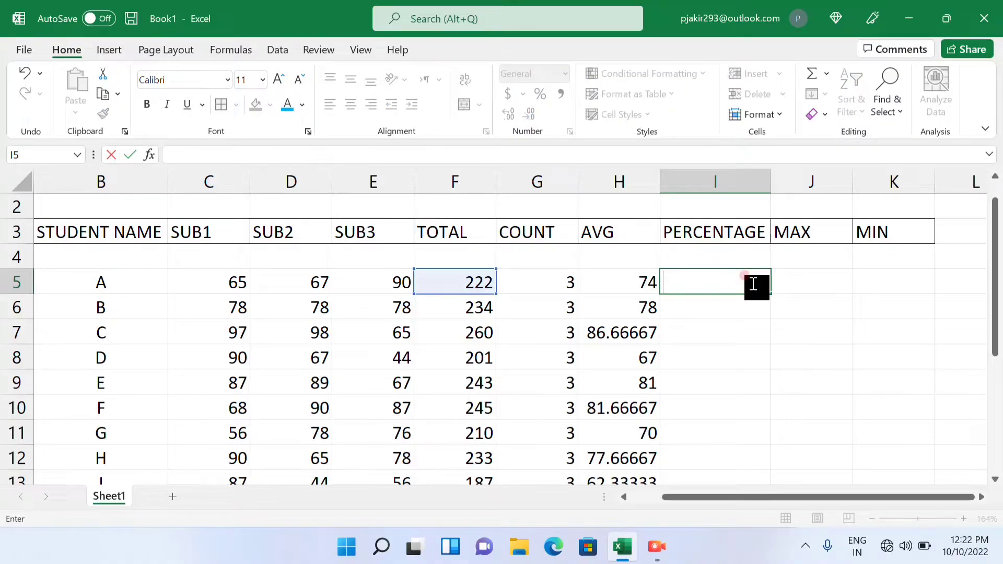
pyautogui.write('=')
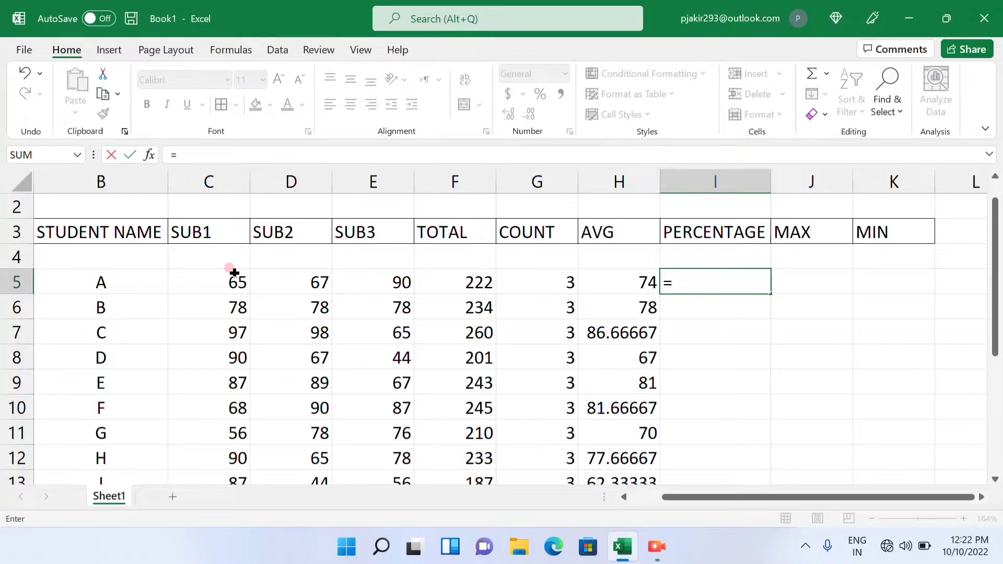
pyautogui.click(454, 276)
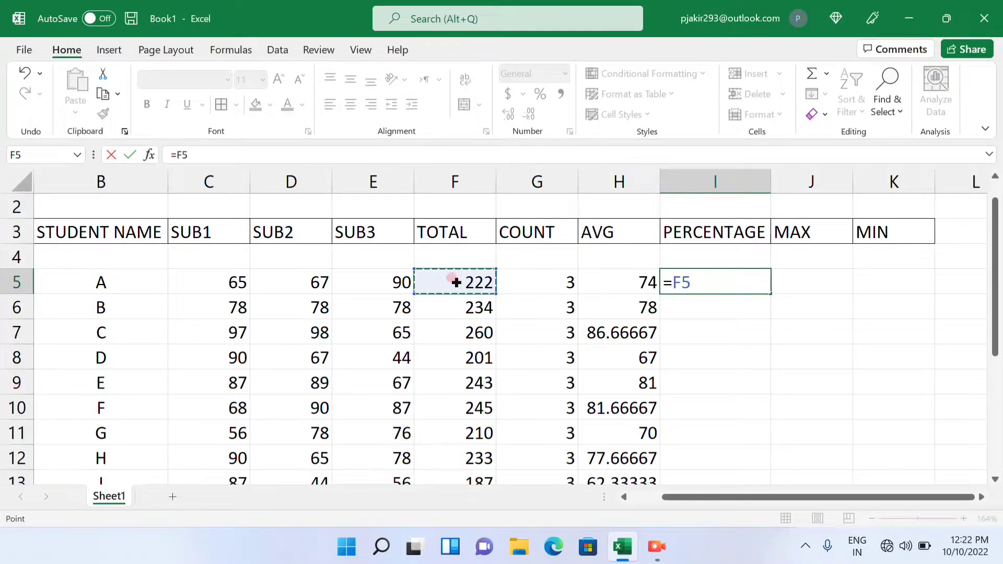
pyautogui.write('/300')
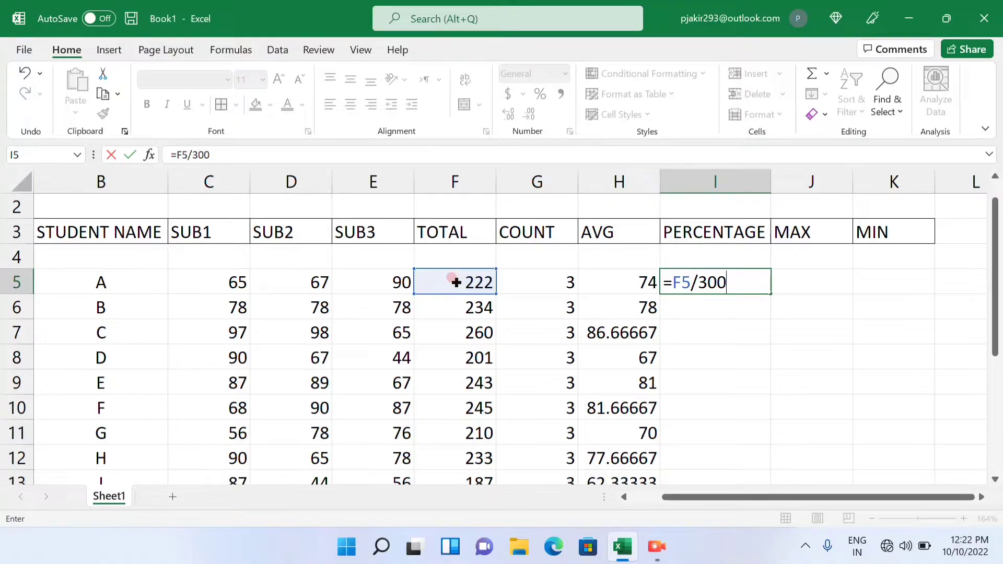
pyautogui.write('*100')
pyautogui.press('Return')
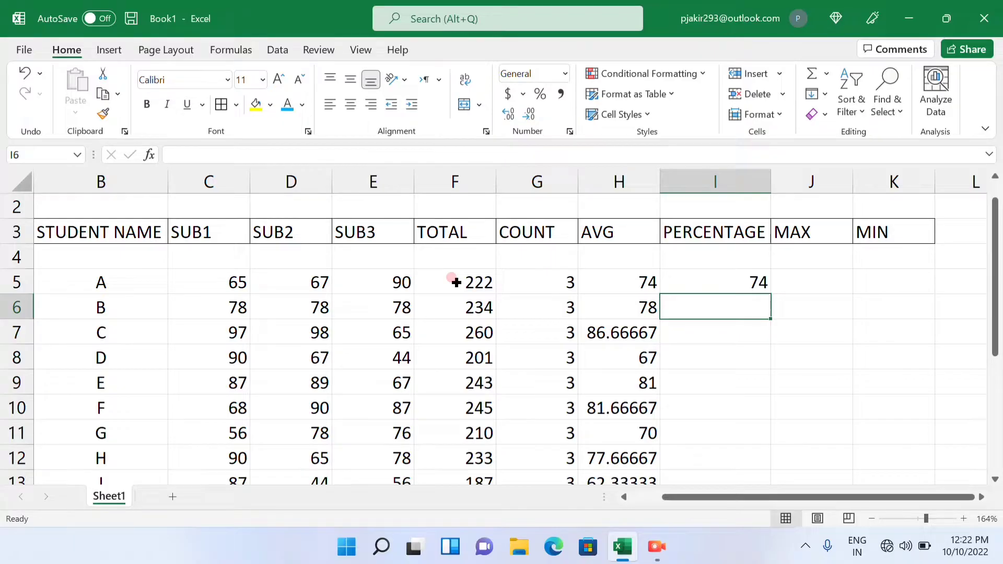
# - Fill the percentage formula from cell I5 down the PERCENTAGE column to I14 and compare it with the average formulas
pyautogui.click(678, 284)
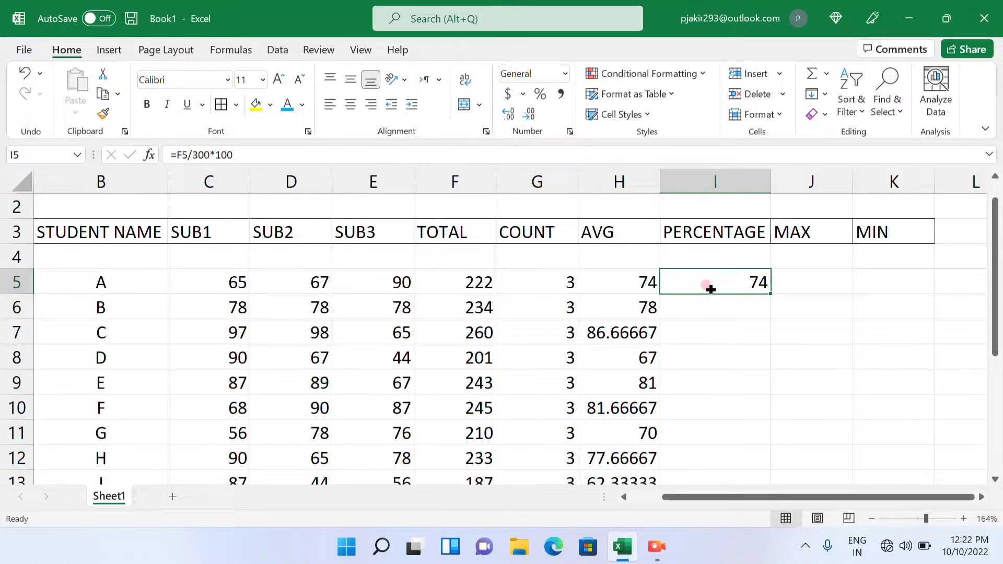
pyautogui.doubleClick(771, 294)
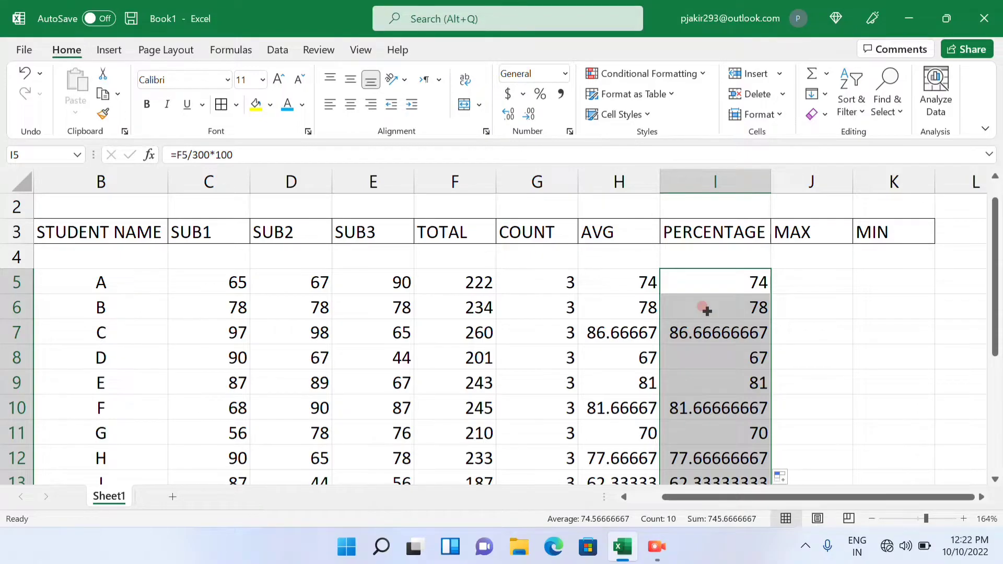
pyautogui.scroll(1, 707, 311)
pyautogui.scroll(-1, 706, 310)
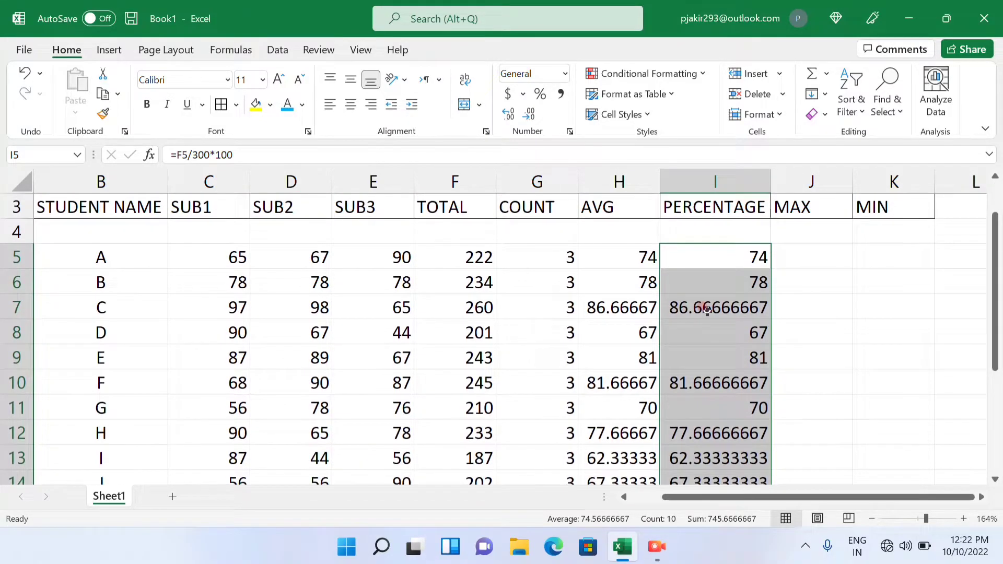
pyautogui.scroll(-1, 707, 310)
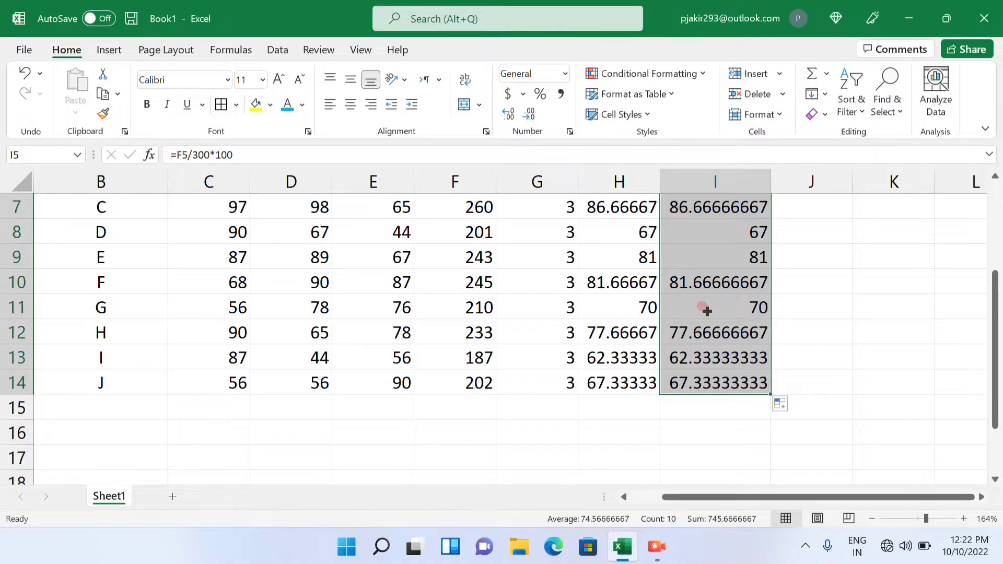
pyautogui.scroll(-1, 707, 310)
pyautogui.scroll(3, 706, 310)
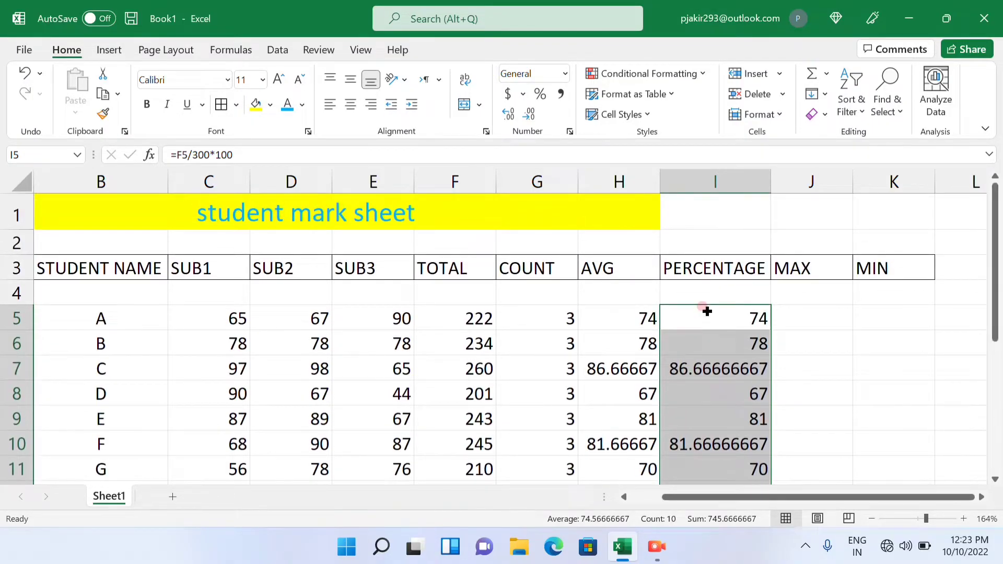
pyautogui.click(606, 317)
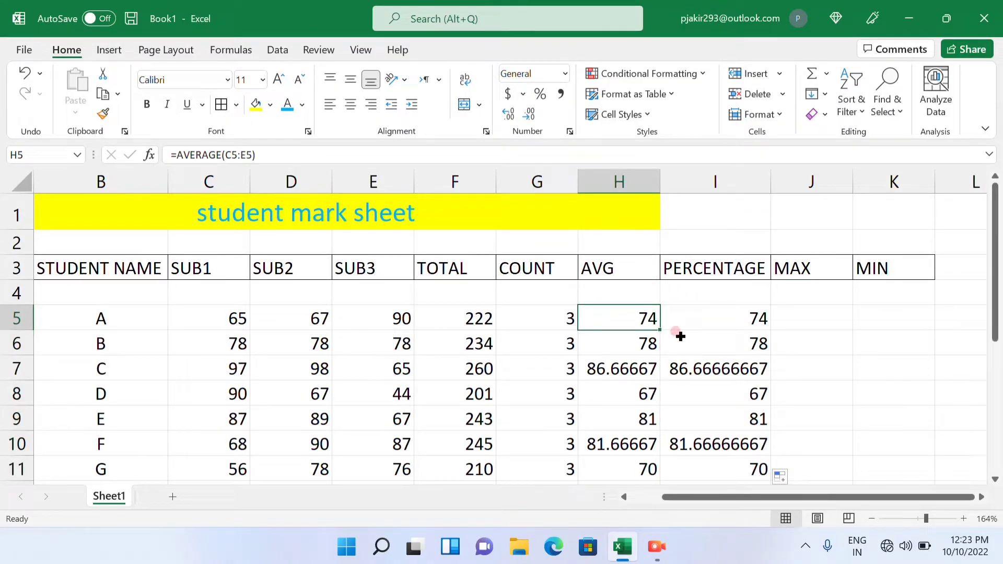
pyautogui.click(702, 324)
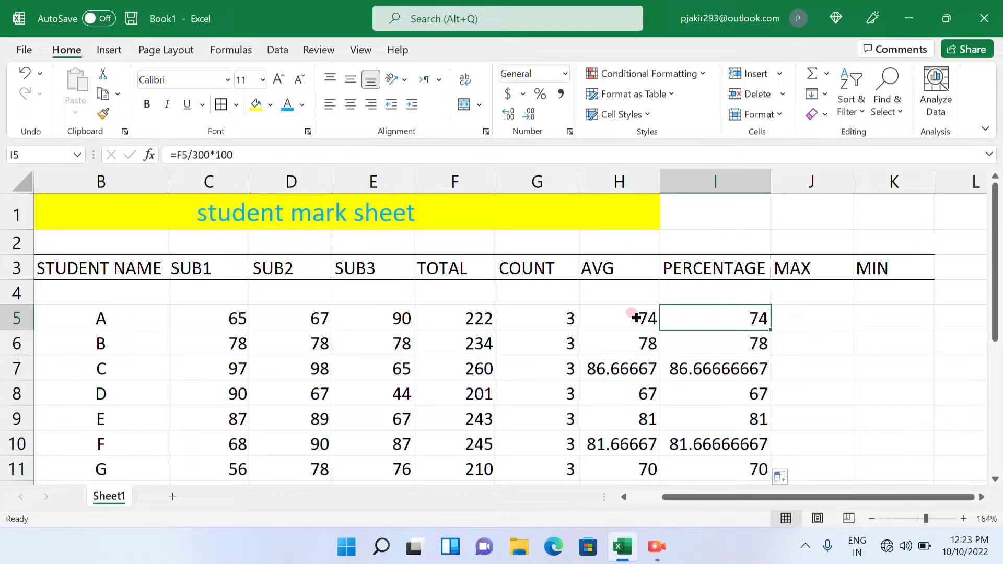
pyautogui.click(642, 391)
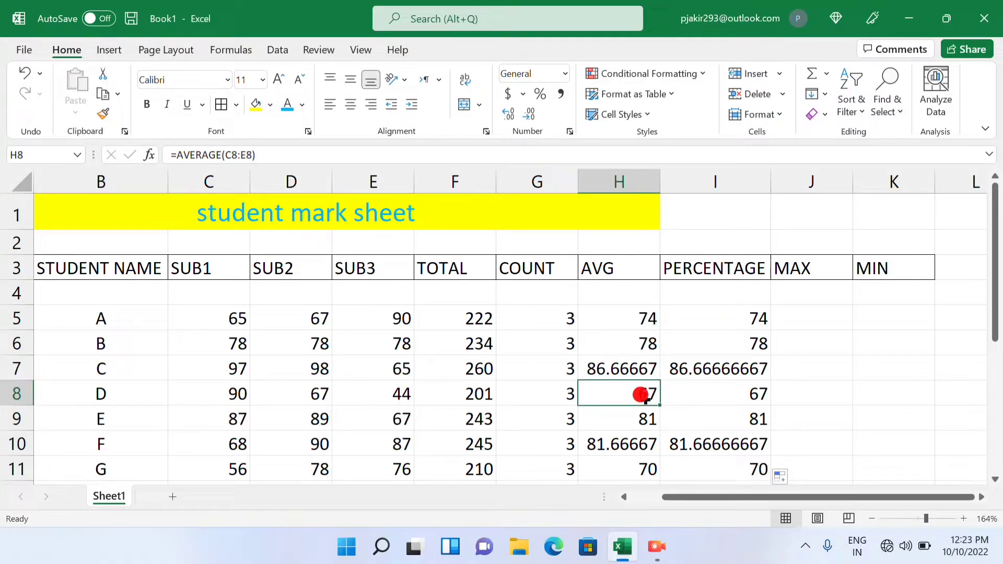
# - Reduce student C's percentage in cell I7 to two decimal places
pyautogui.click(694, 358)
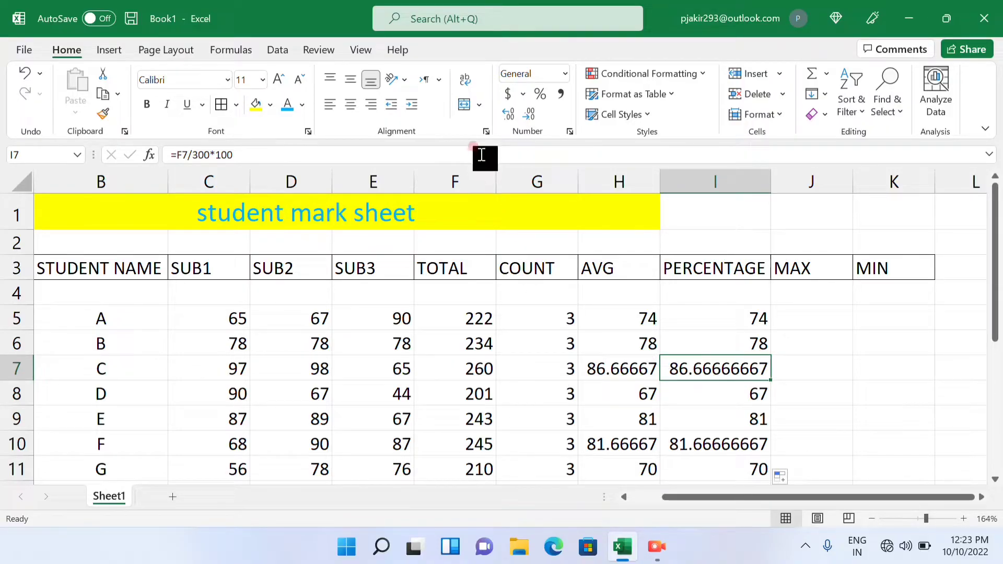
pyautogui.click(531, 115)
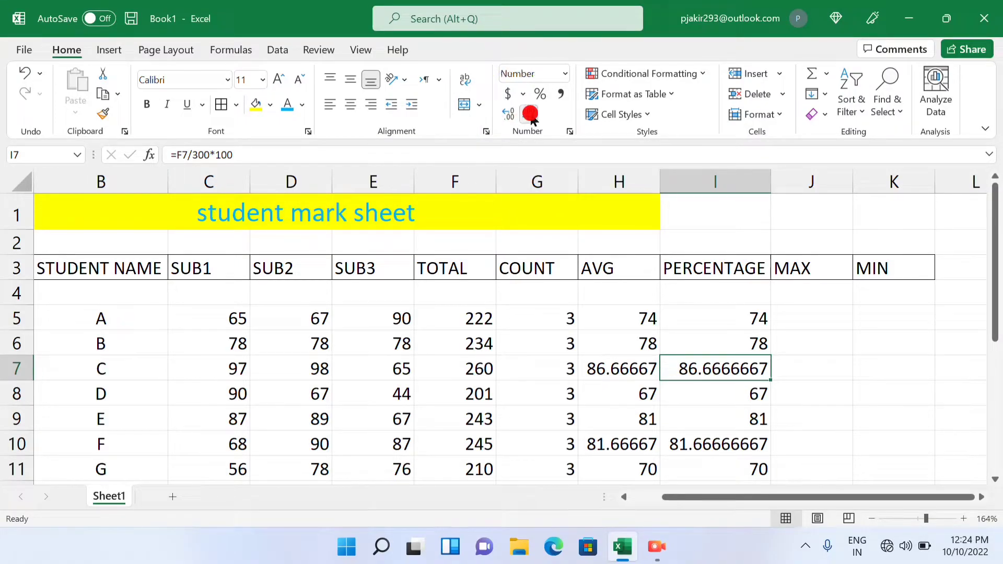
pyautogui.click(531, 117)
pyautogui.click(531, 115)
pyautogui.click(530, 115)
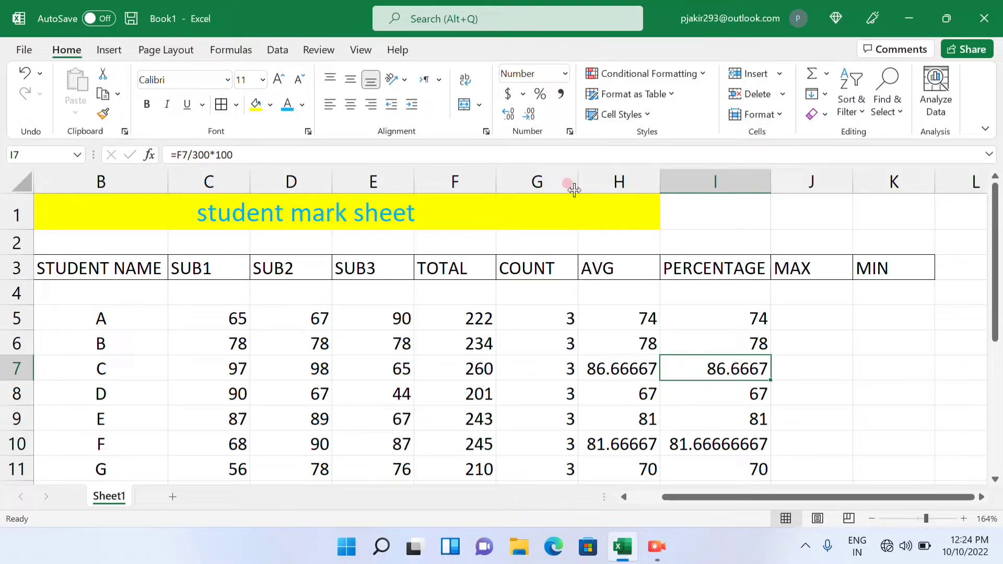
pyautogui.click(531, 116)
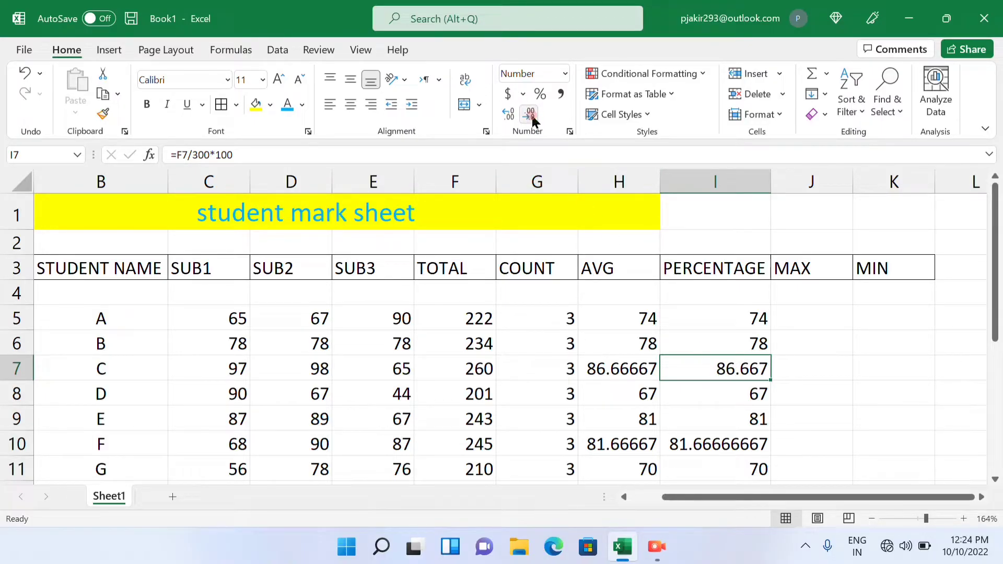
pyautogui.click(531, 115)
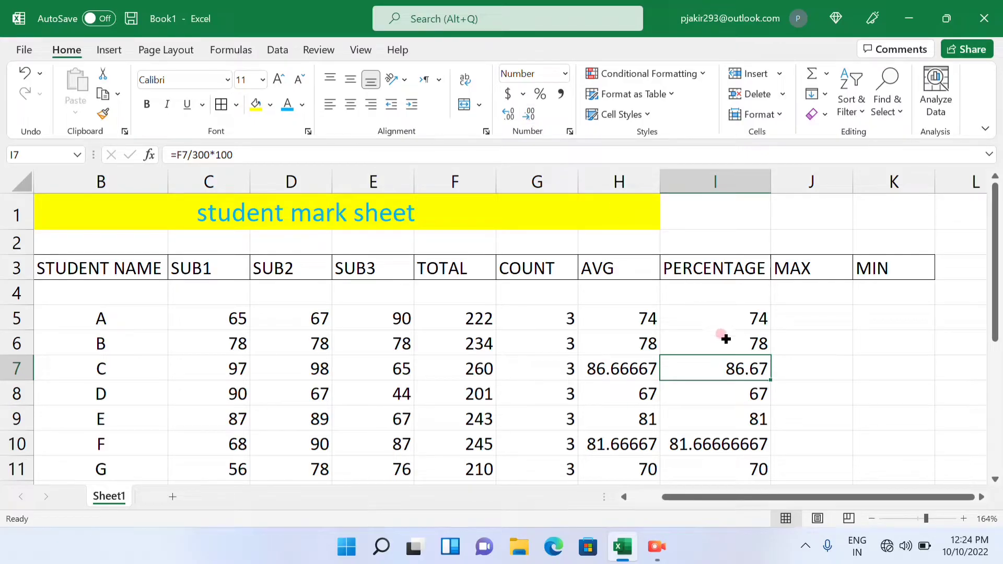
pyautogui.click(701, 366)
pyautogui.click(757, 369)
# - Reduce student C's average in cell H7 to one decimal place
pyautogui.click(599, 358)
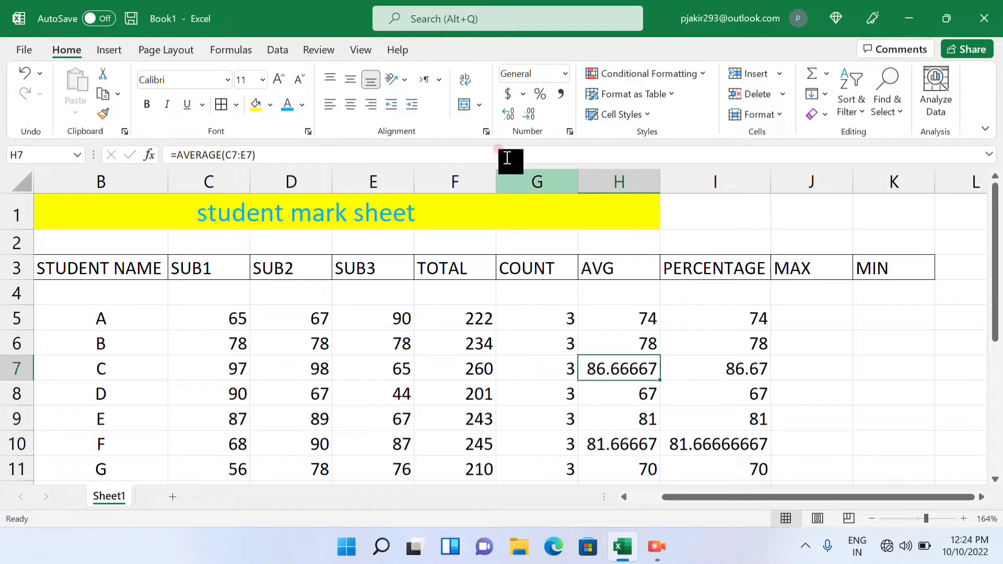
pyautogui.click(530, 115)
pyautogui.click(531, 115)
pyautogui.click(530, 115)
pyautogui.click(531, 115)
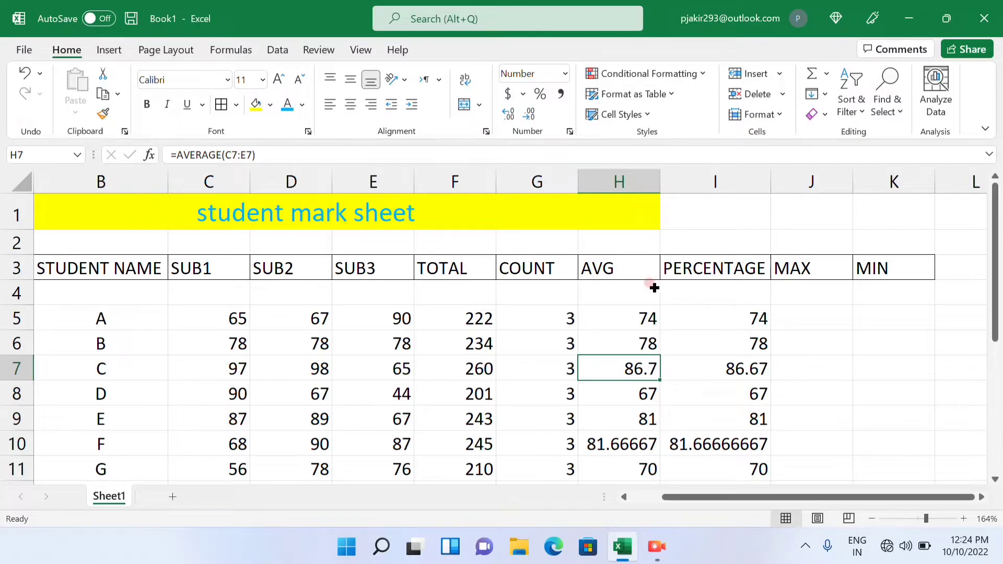
# - Increase the decimal places of student C's average in cell H7 to 14
pyautogui.click(508, 119)
pyautogui.click(508, 119)
pyautogui.click(508, 119)
pyautogui.click(507, 119)
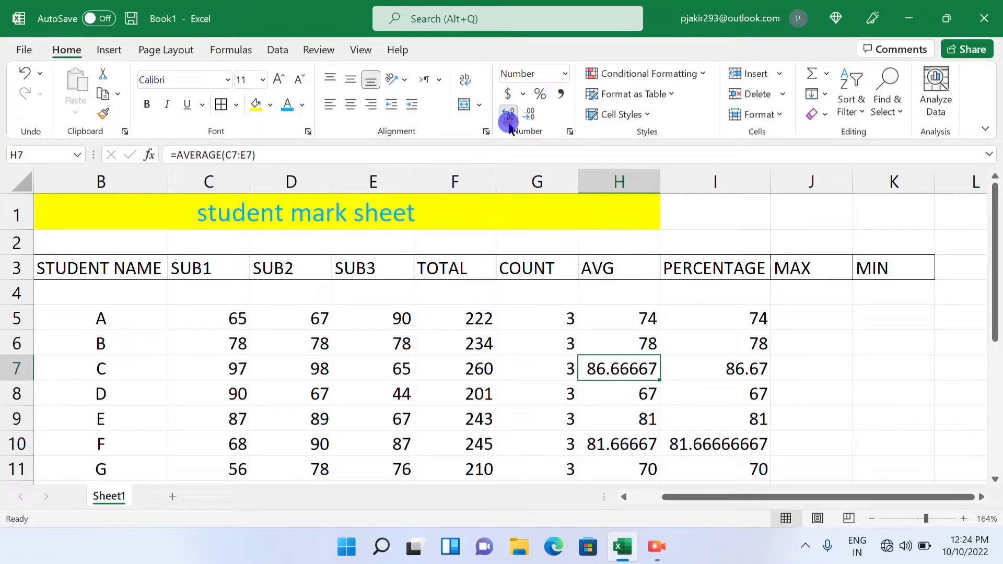
pyautogui.click(508, 119)
pyautogui.click(507, 119)
pyautogui.click(508, 121)
pyautogui.click(507, 122)
pyautogui.click(508, 122)
pyautogui.click(508, 121)
pyautogui.click(508, 121)
pyautogui.click(508, 122)
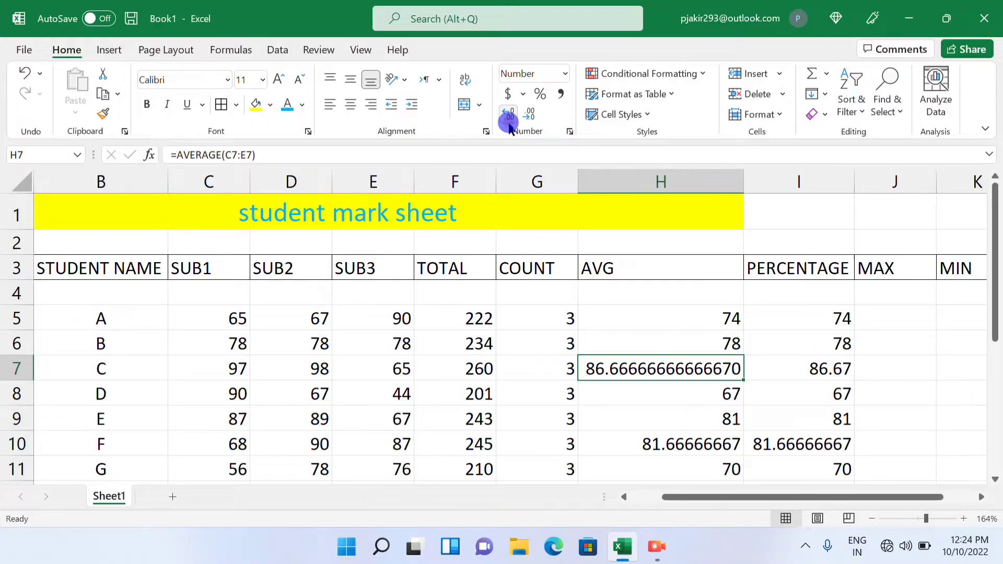
# - Increase the decimal places of student C's average in cell H7 to 21
pyautogui.click(508, 122)
pyautogui.click(508, 121)
pyautogui.click(508, 121)
pyautogui.click(508, 121)
pyautogui.click(507, 121)
pyautogui.click(508, 122)
pyautogui.click(508, 122)
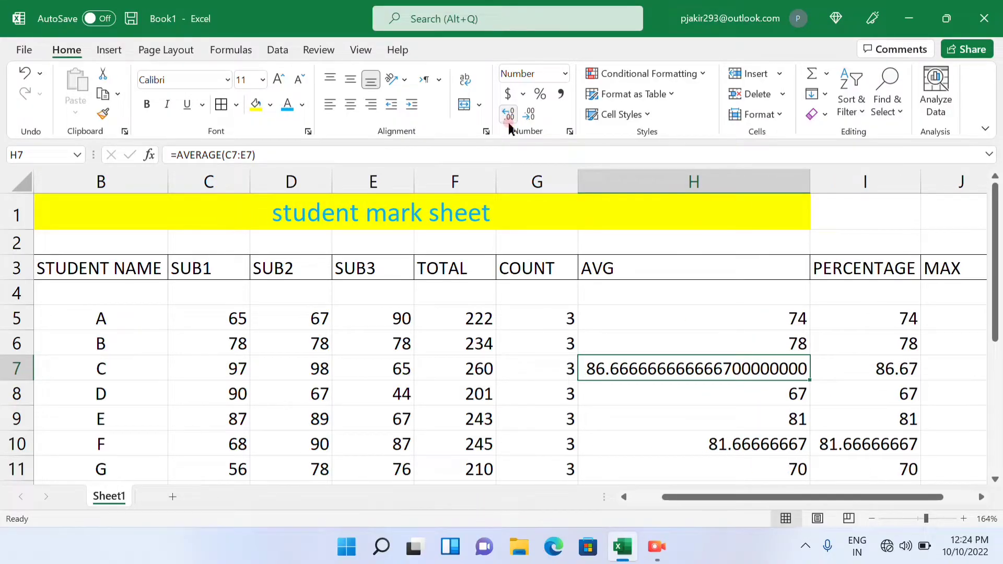
# - Reduce student C's average in cell H7 to two decimal places
pyautogui.click(526, 117)
pyautogui.click(527, 118)
pyautogui.click(526, 117)
pyautogui.click(527, 118)
pyautogui.click(526, 117)
pyautogui.click(527, 117)
pyautogui.click(527, 117)
pyautogui.click(527, 117)
pyautogui.click(527, 117)
pyautogui.click(526, 118)
pyautogui.click(526, 117)
pyautogui.click(526, 117)
pyautogui.click(526, 118)
pyautogui.click(527, 118)
pyautogui.click(527, 117)
pyautogui.click(527, 117)
pyautogui.click(526, 117)
pyautogui.click(526, 118)
pyautogui.click(509, 114)
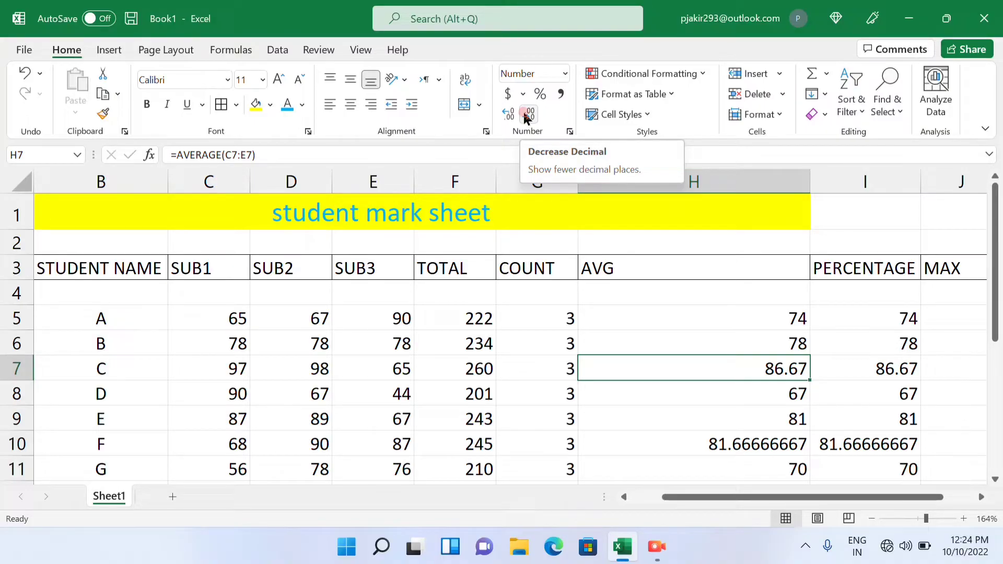
# - Insert the MAX function into cell J5 for student A
pyautogui.click(745, 320)
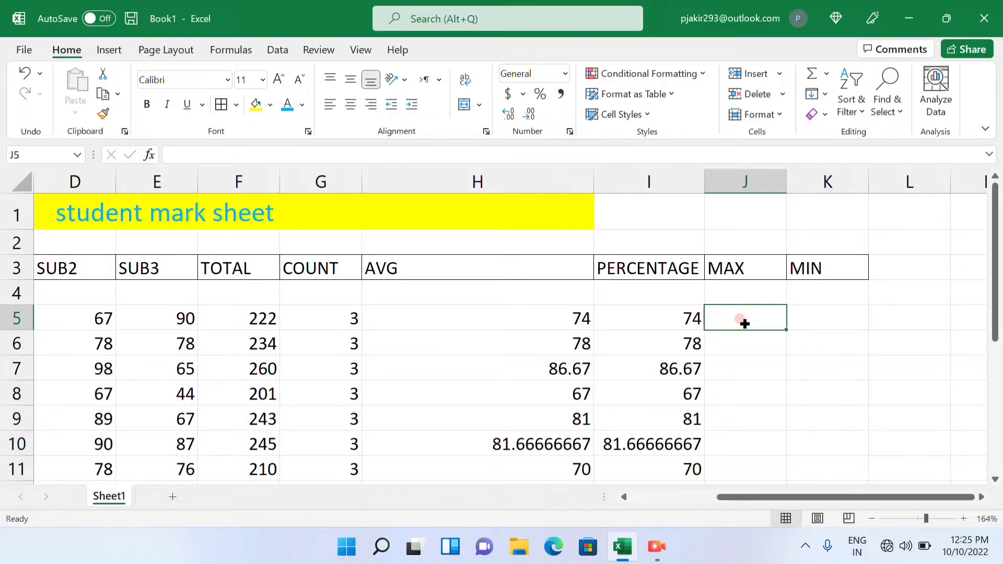
pyautogui.write('=')
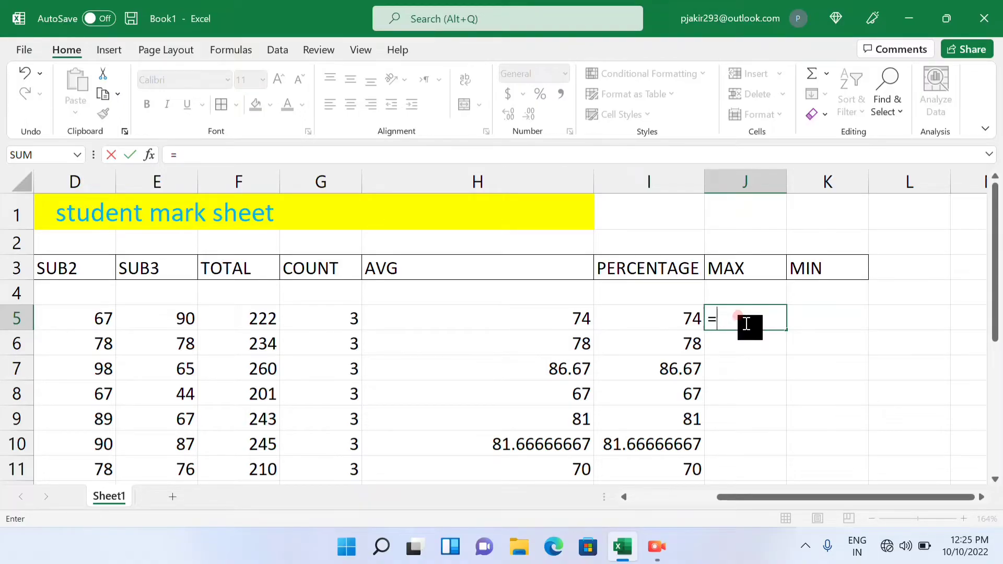
pyautogui.click(829, 77)
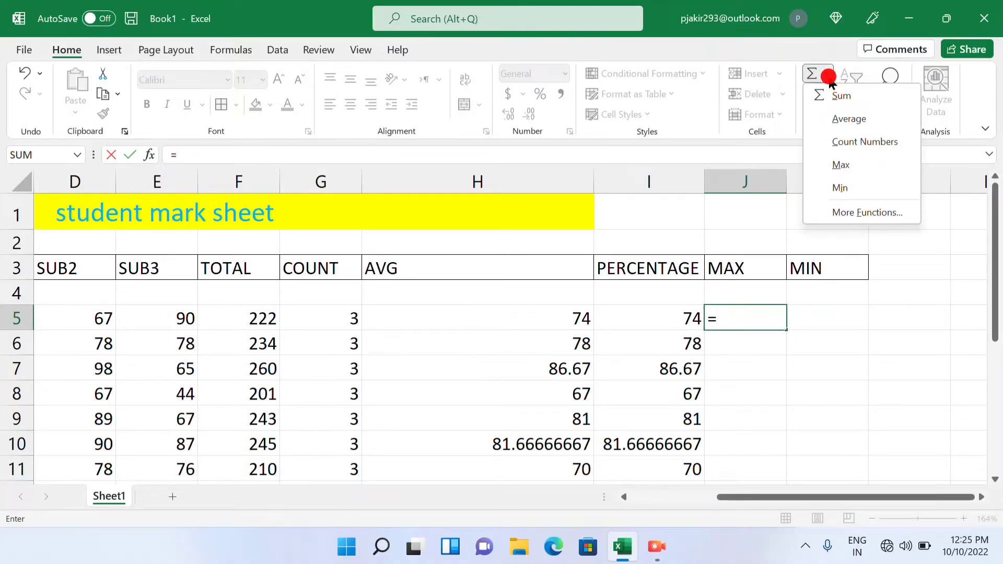
pyautogui.click(832, 167)
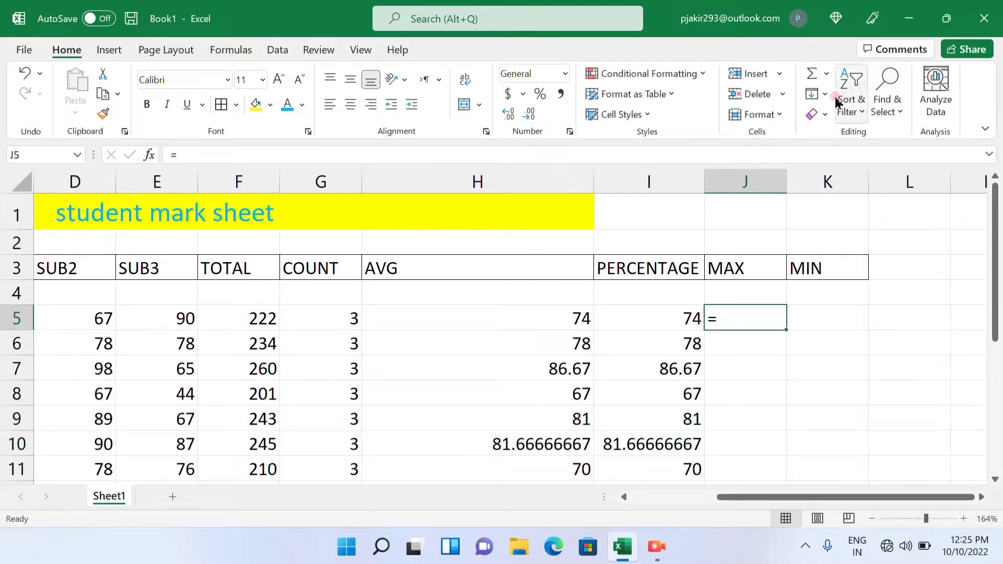
pyautogui.click(827, 74)
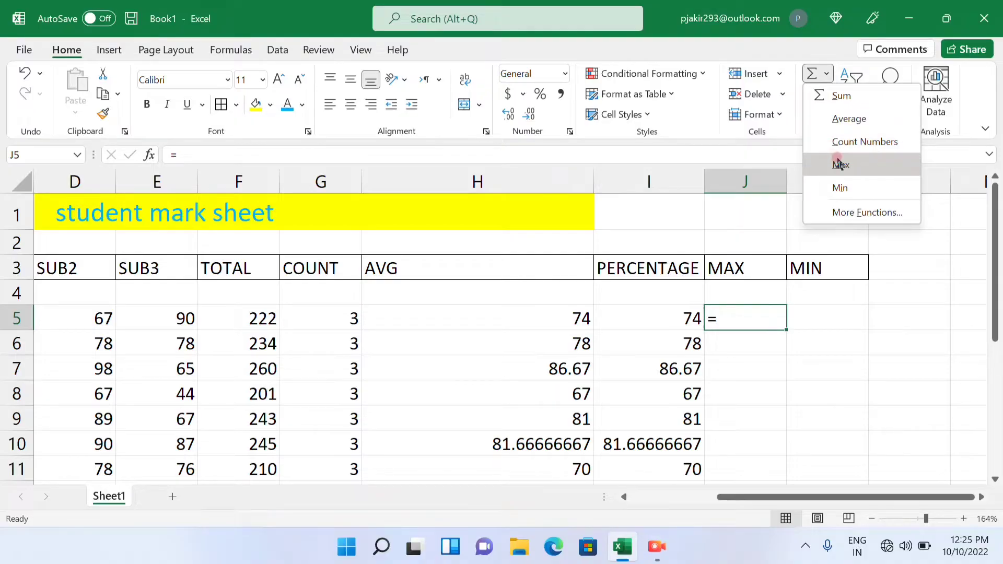
pyautogui.click(840, 164)
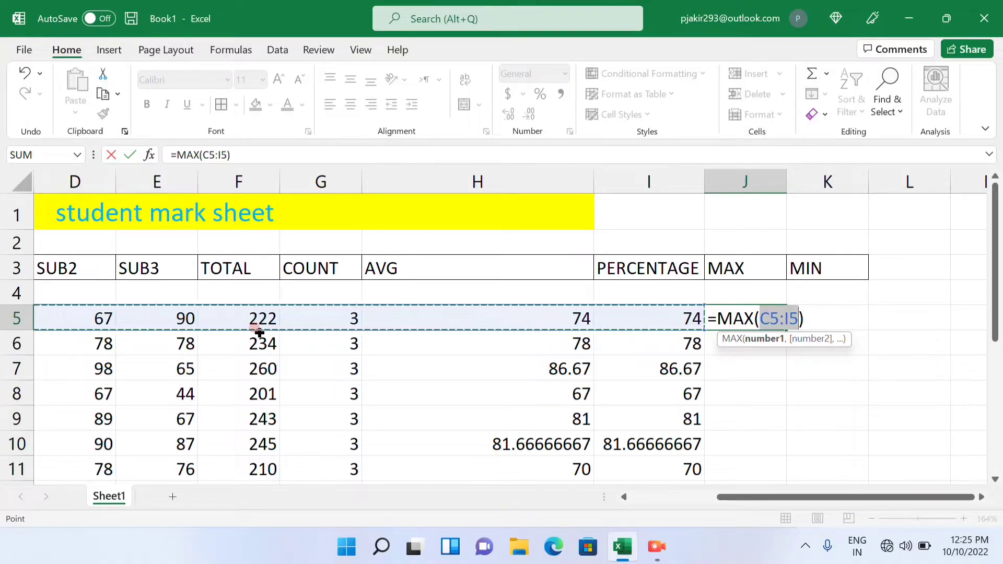
# - Set the MAX function's range to student A's three subject marks, C5:E5, and enter the formula
pyautogui.hotkey('shift', 'Left')
pyautogui.hotkey('shift', 'Left')
pyautogui.hotkey('shift', 'Left')
pyautogui.hotkey('shift', 'Left')
pyautogui.hotkey('shift', 'Left')
pyautogui.hotkey('shift', 'Left')
pyautogui.hotkey('shift', 'Left')
pyautogui.hotkey('shift', 'Left')
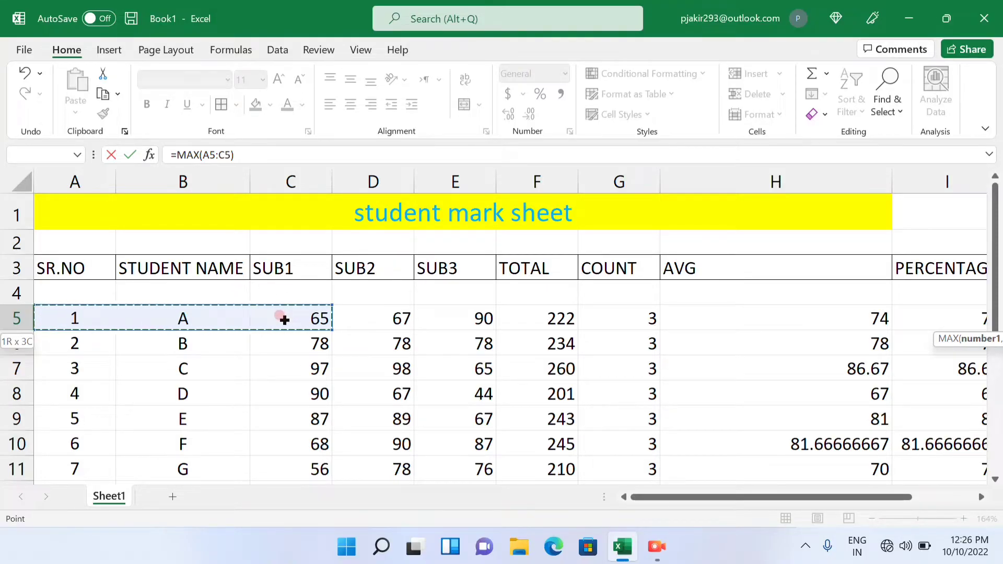
pyautogui.click(284, 320)
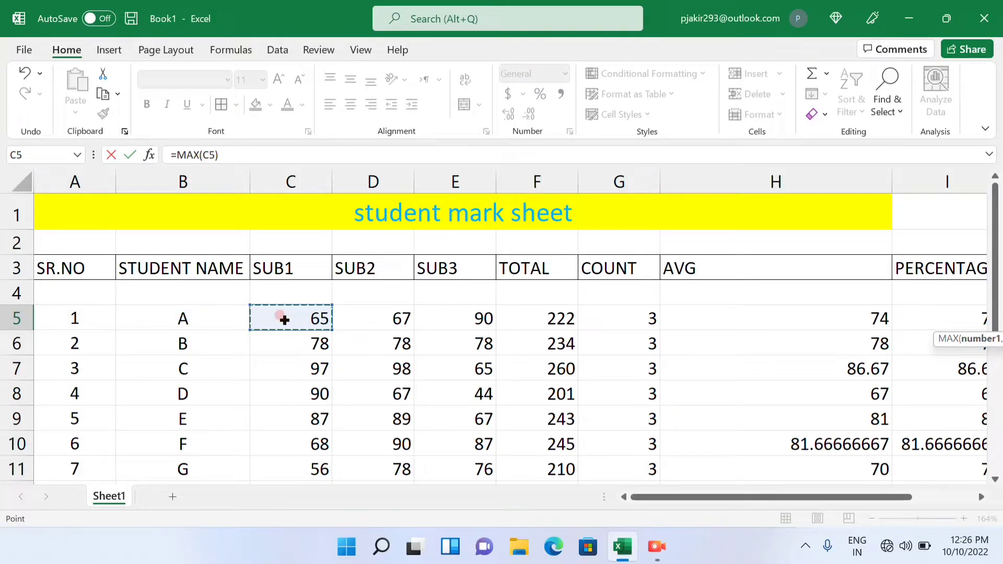
pyautogui.hotkey('shift', 'Right')
pyautogui.hotkey('shift', 'Right')
pyautogui.hotkey('shift', 'Right')
pyautogui.hotkey('shift', 'Right')
pyautogui.hotkey('shift', 'Left')
pyautogui.hotkey('shift', 'Left')
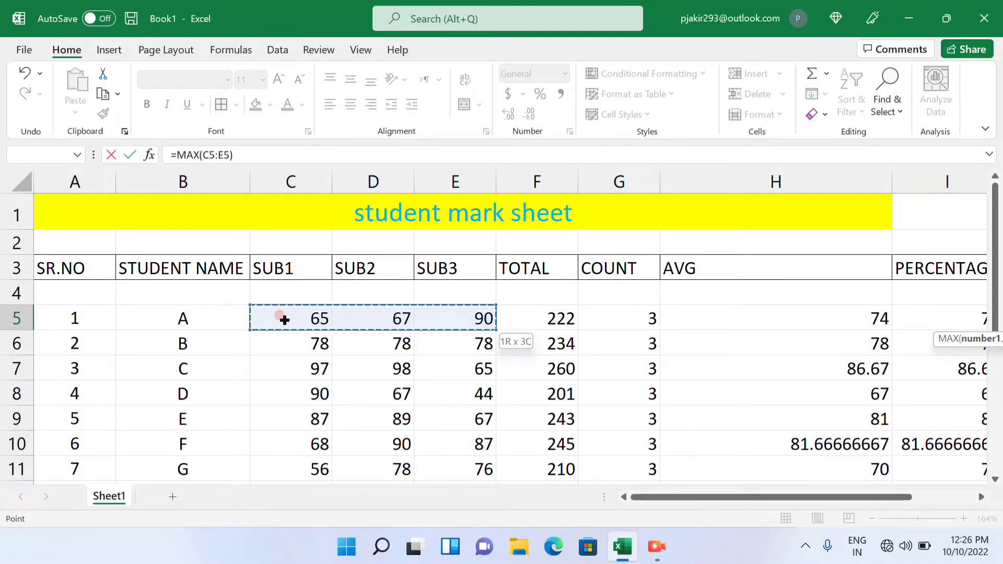
pyautogui.press('Return')
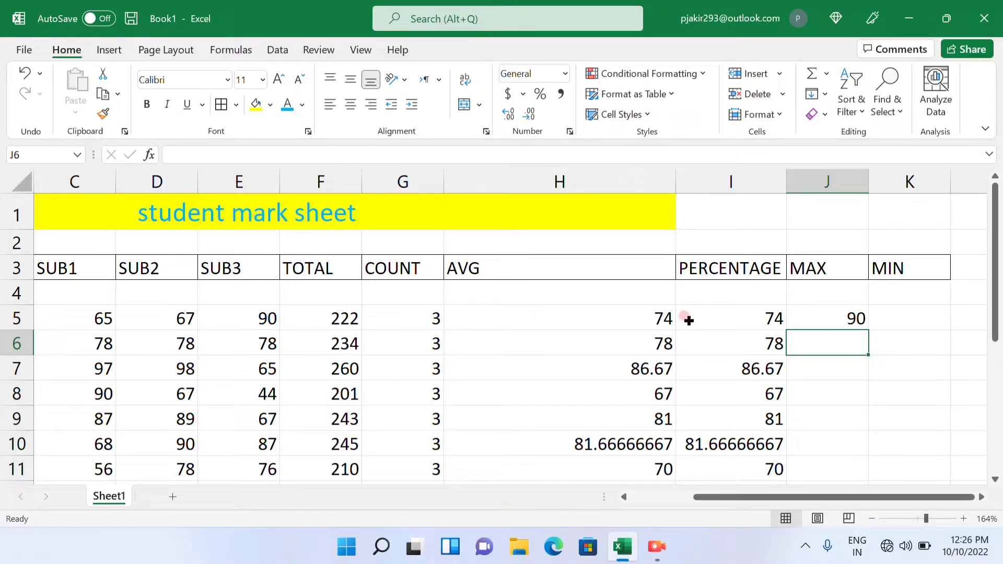
# - Check the maximum in cell J5 against student A's three subject marks in row 5
pyautogui.click(826, 318)
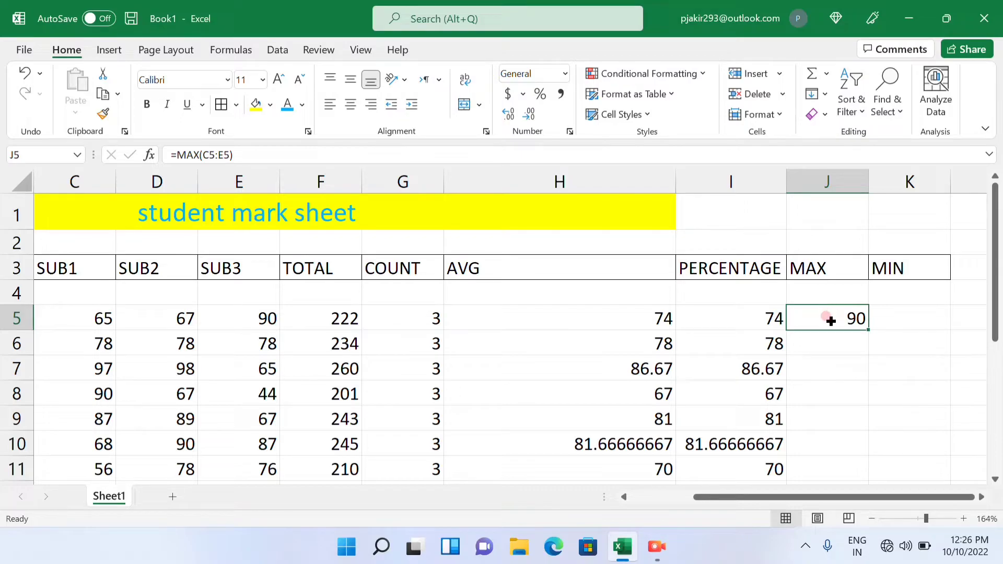
pyautogui.press('Left')
pyautogui.press('Left')
pyautogui.press('Left')
pyautogui.press('Left')
pyautogui.press('Left')
pyautogui.press('Left')
pyautogui.press('Left')
pyautogui.press('Left')
pyautogui.press('Left')
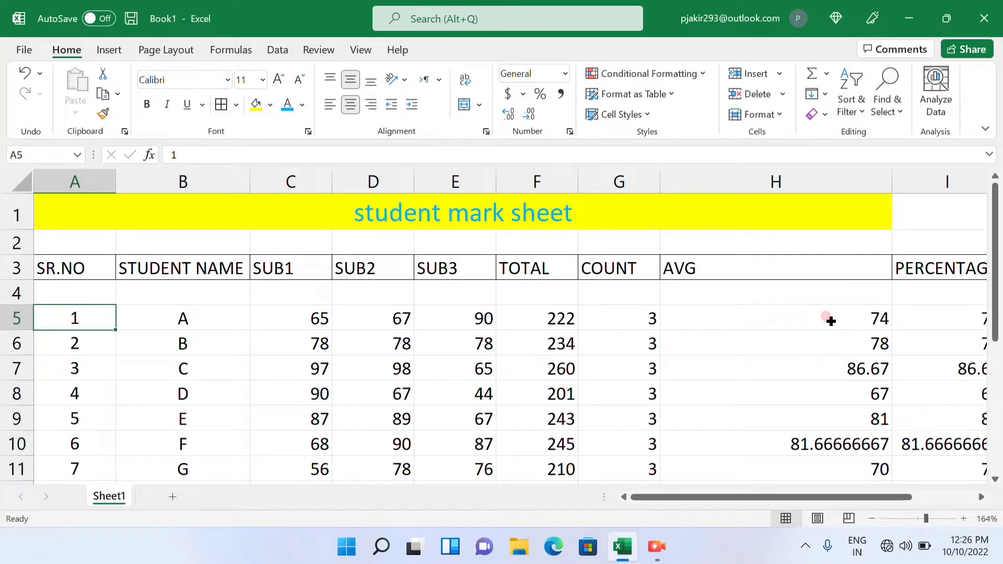
pyautogui.press('Right')
pyautogui.press('Right')
pyautogui.press('Right')
pyautogui.press('Right')
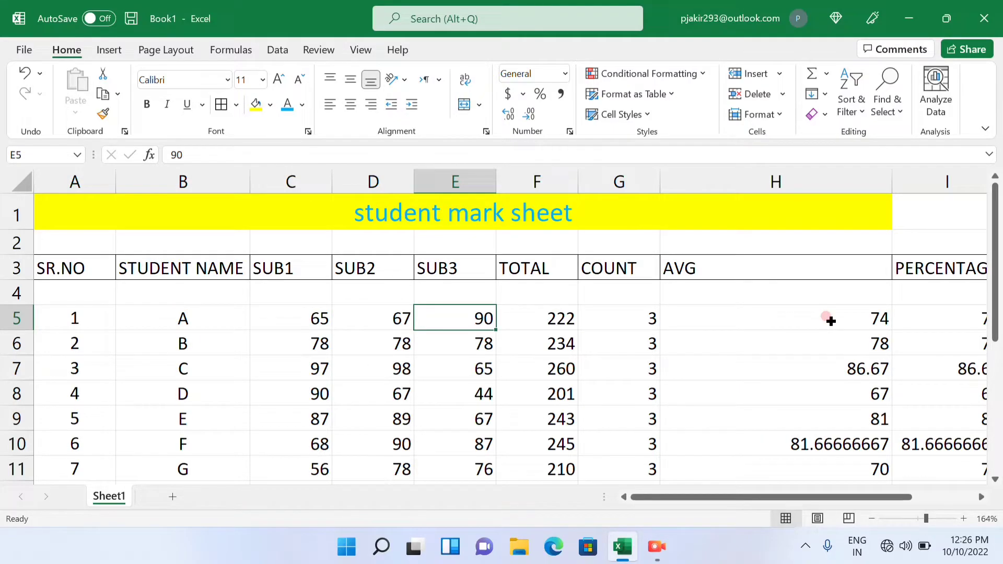
pyautogui.press('Right')
pyautogui.press('Right')
pyautogui.press('Right')
pyautogui.press('Right')
pyautogui.press('Right')
pyautogui.press('Right')
pyautogui.press('Right')
pyautogui.press('Right')
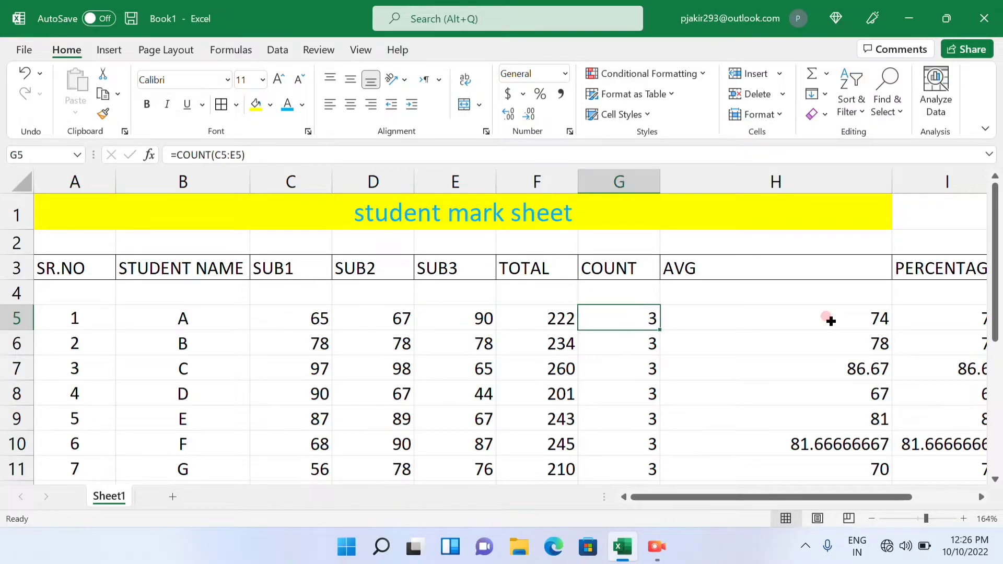
pyautogui.press('Left')
pyautogui.press('Left')
pyautogui.press('Left')
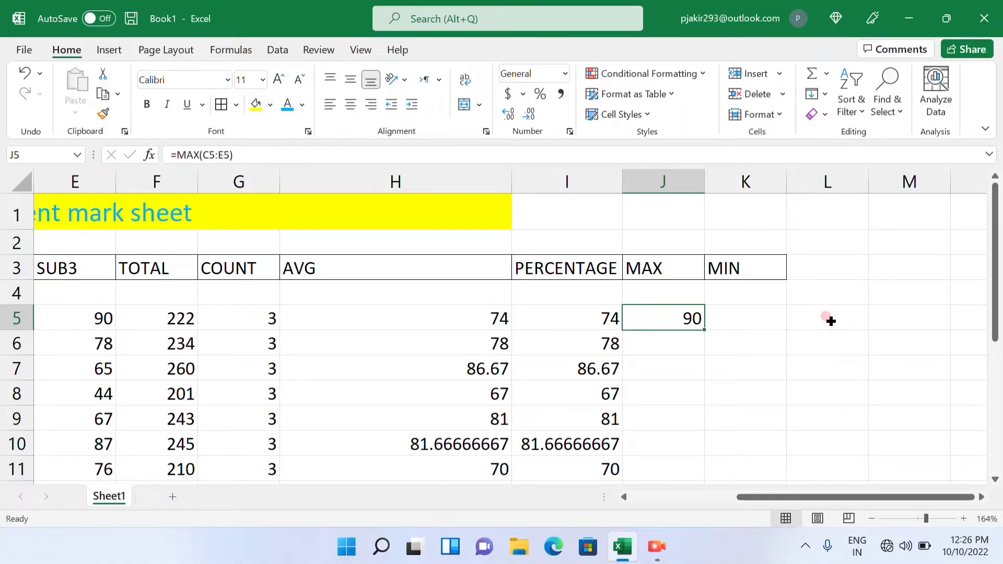
# - Fill the MAX formula from cell J5 down the MAX column to J14 and inspect the copied formulas
pyautogui.doubleClick(705, 330)
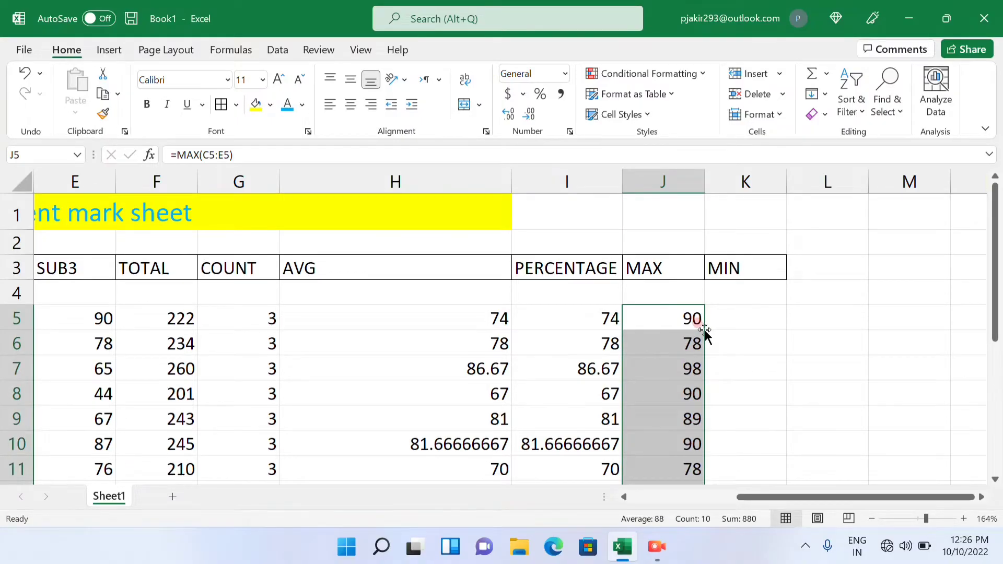
pyautogui.scroll(-2, 705, 331)
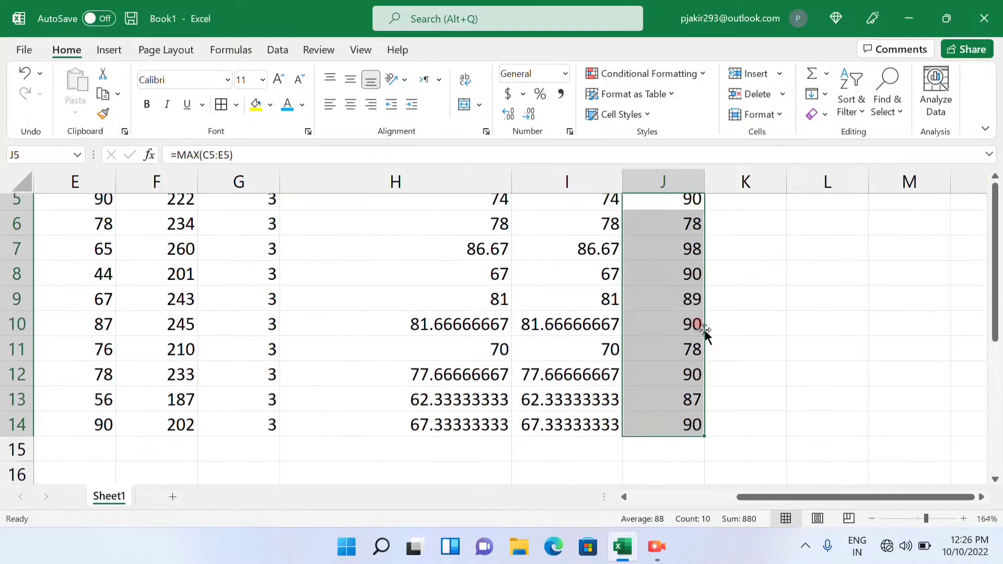
pyautogui.click(655, 308)
pyautogui.click(654, 357)
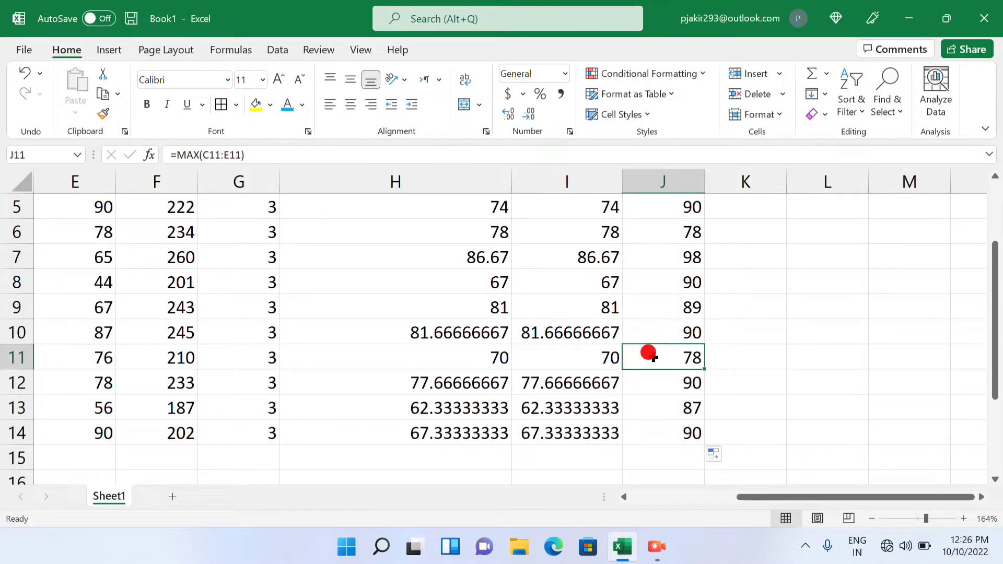
pyautogui.click(660, 301)
pyautogui.click(655, 284)
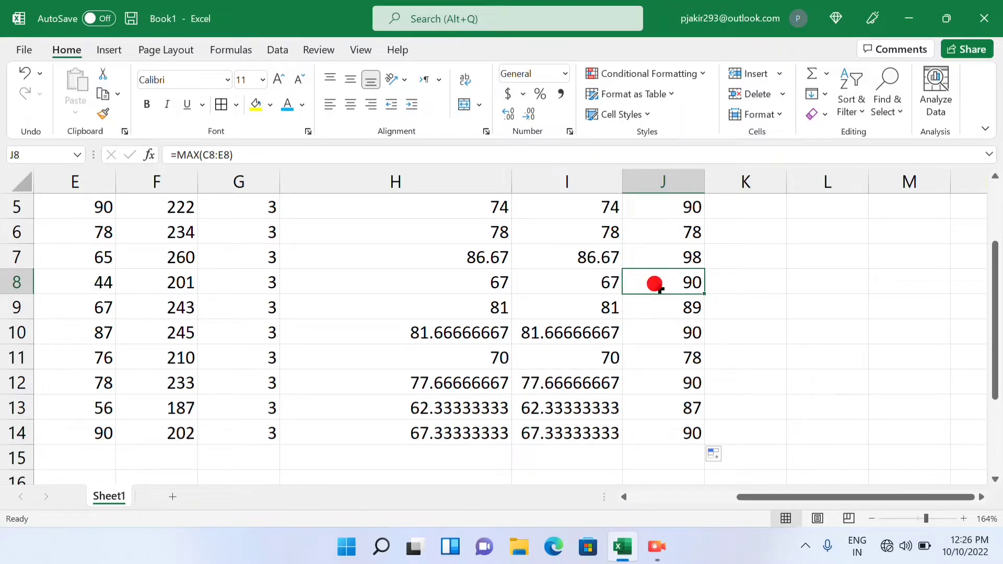
pyautogui.click(660, 307)
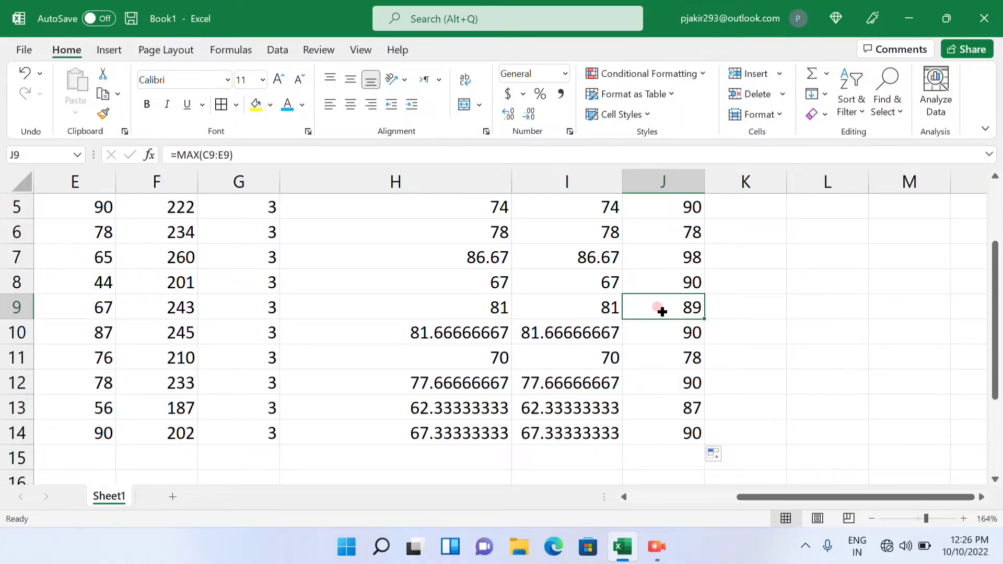
pyautogui.scroll(-3, 660, 311)
pyautogui.scroll(4, 660, 312)
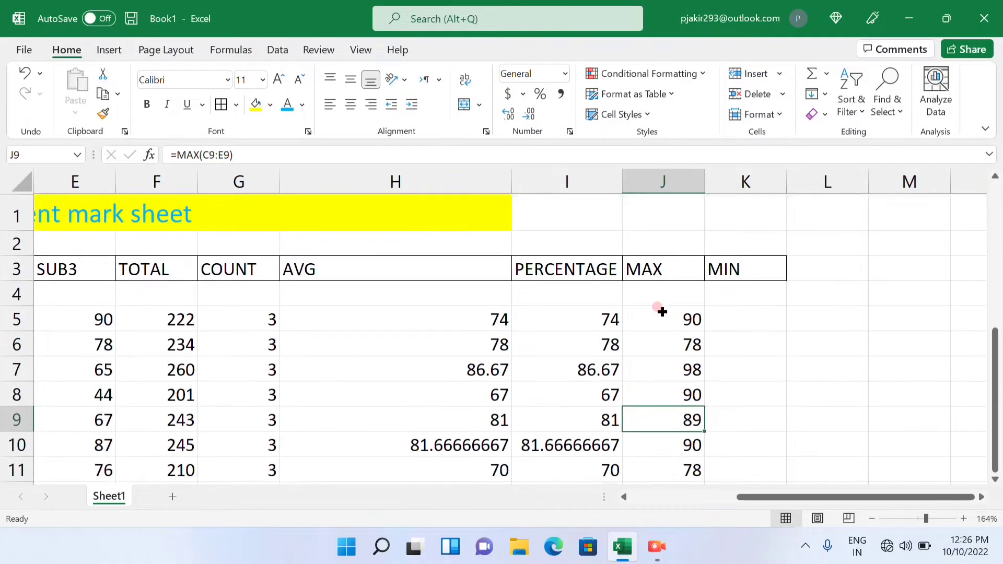
# - Enter the formula =MIN(C5:E5) in cell K5 to get student A's lowest subject mark
pyautogui.click(741, 320)
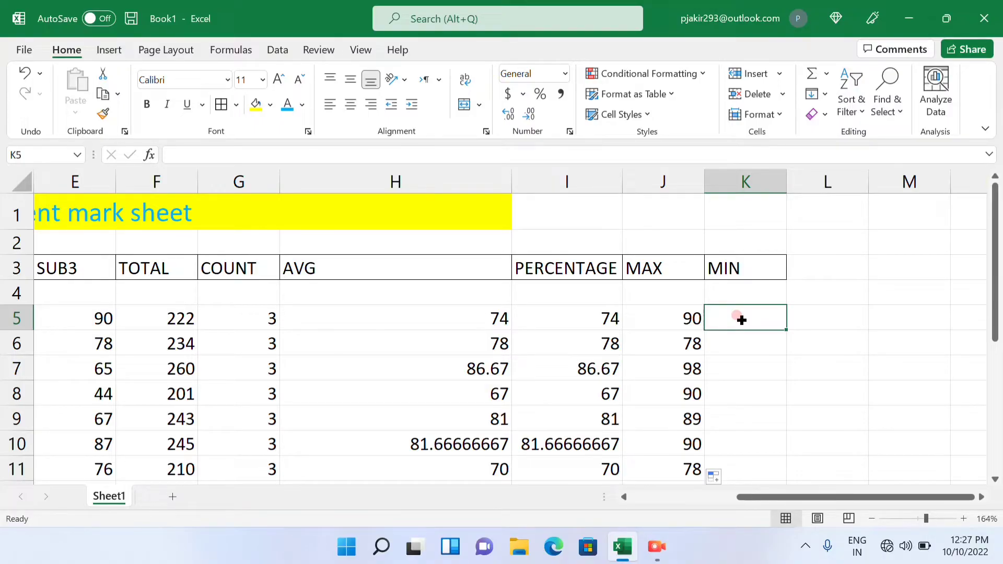
pyautogui.write('=')
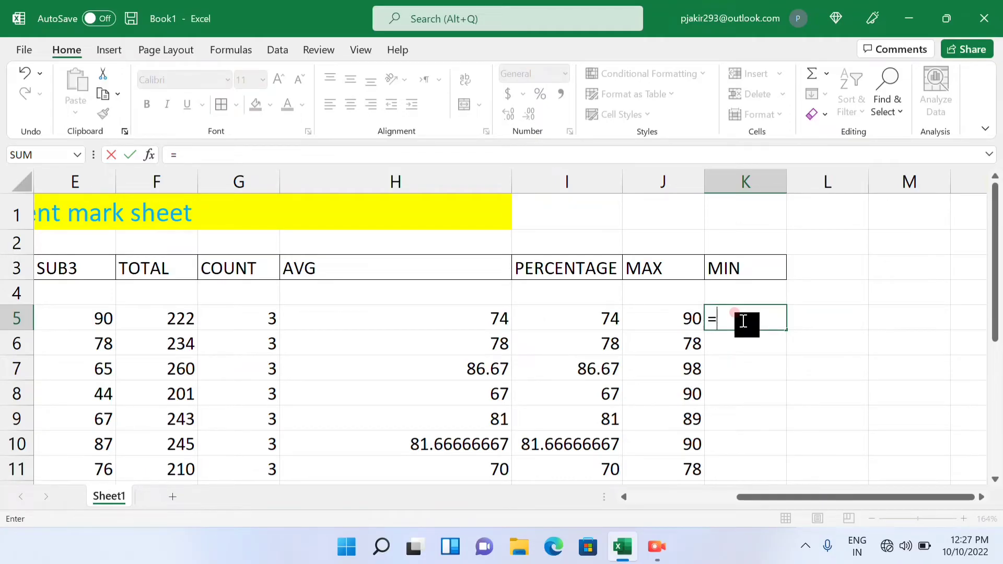
pyautogui.write('MIN')
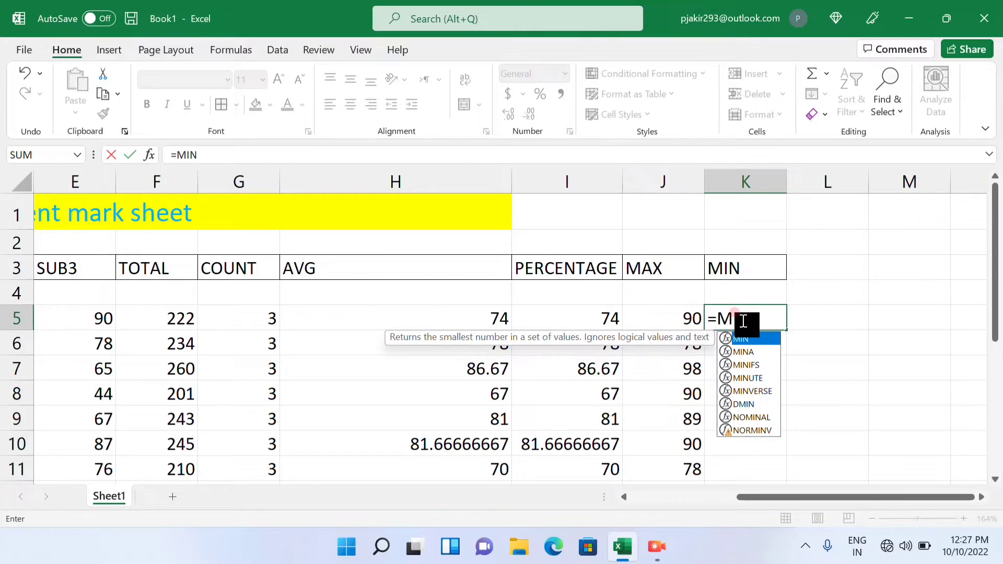
pyautogui.write('(')
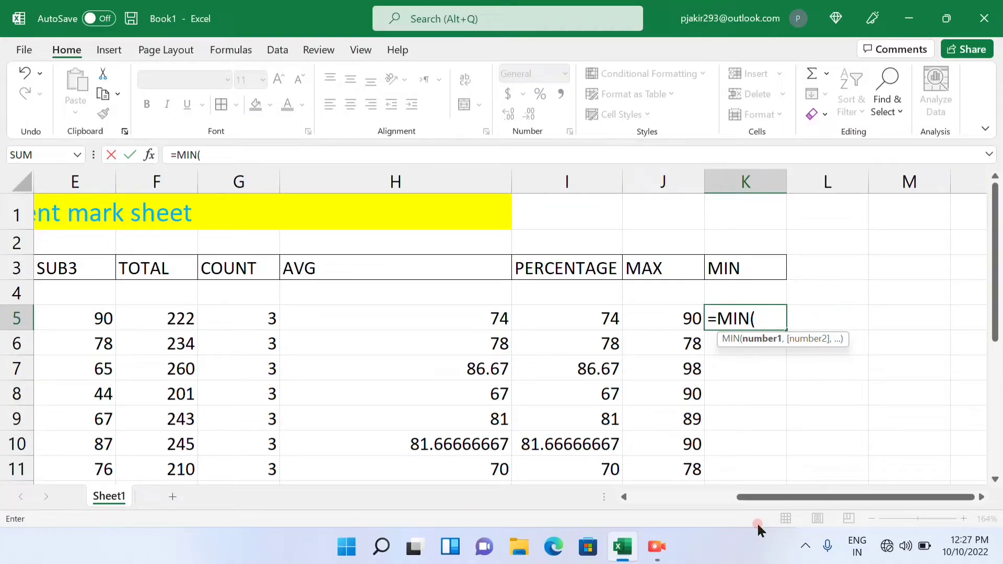
pyautogui.click(624, 497)
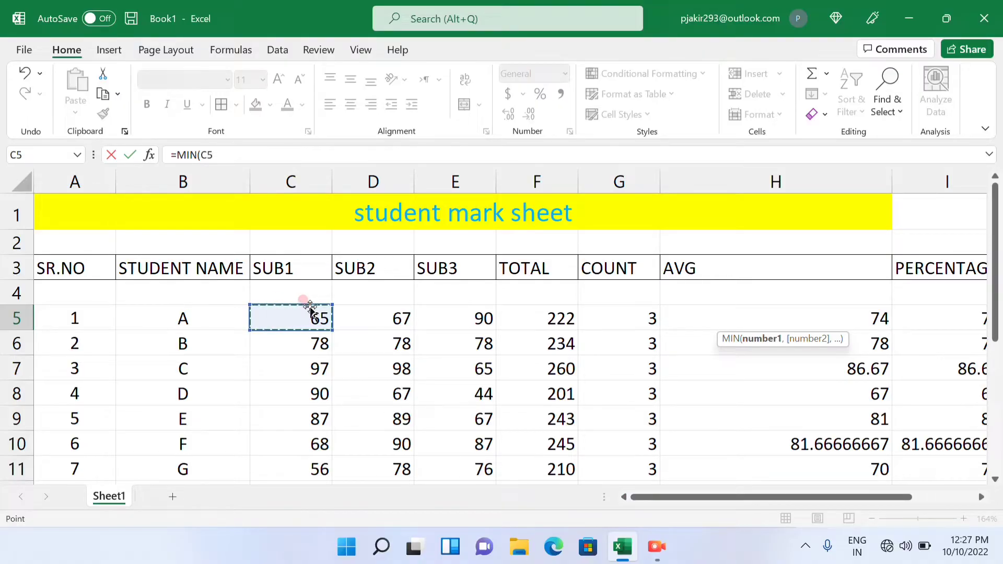
pyautogui.hotkey('shift', 'Right')
pyautogui.hotkey('shift', 'Right')
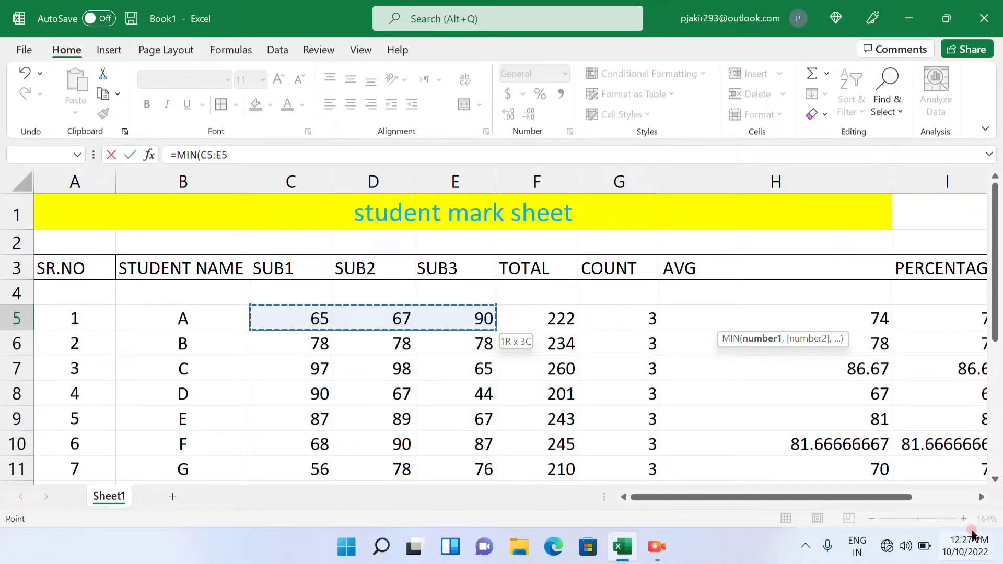
pyautogui.moveTo(984, 497); pyautogui.dragTo(985, 500)
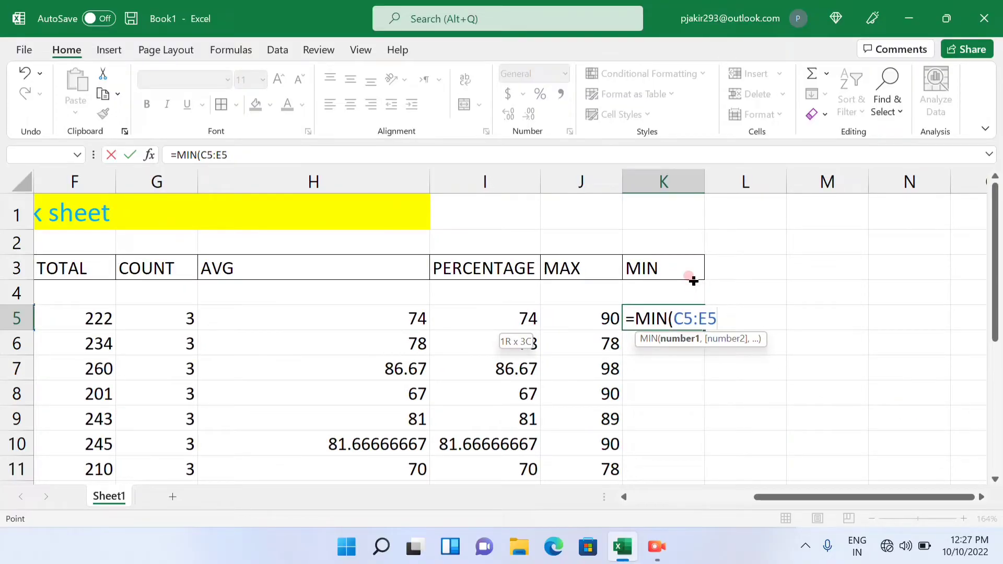
pyautogui.write(')')
pyautogui.press('Return')
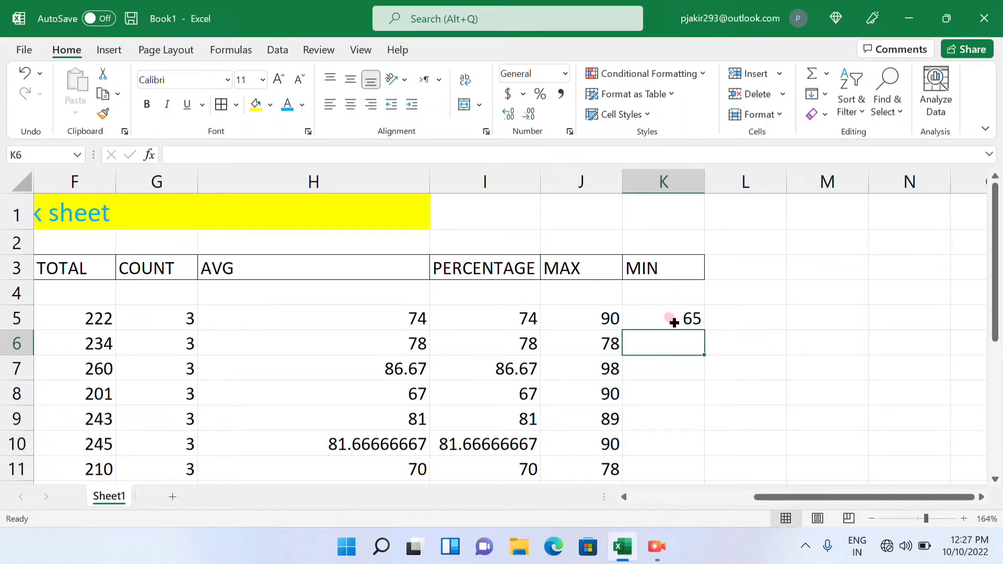
# - Check the minimum in cell K5 against student A's three subject marks in row 5
pyautogui.click(682, 307)
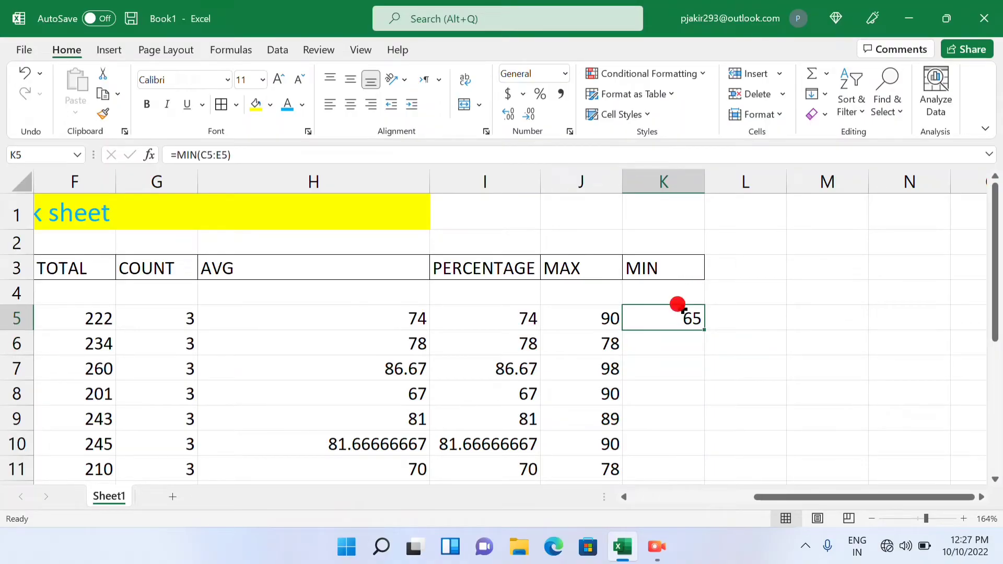
pyautogui.press('Left')
pyautogui.press('Left')
pyautogui.press('Left')
pyautogui.press('Left')
pyautogui.press('Left')
pyautogui.press('Left')
pyautogui.press('Left')
pyautogui.press('Left')
pyautogui.press('Left')
pyautogui.press('Left')
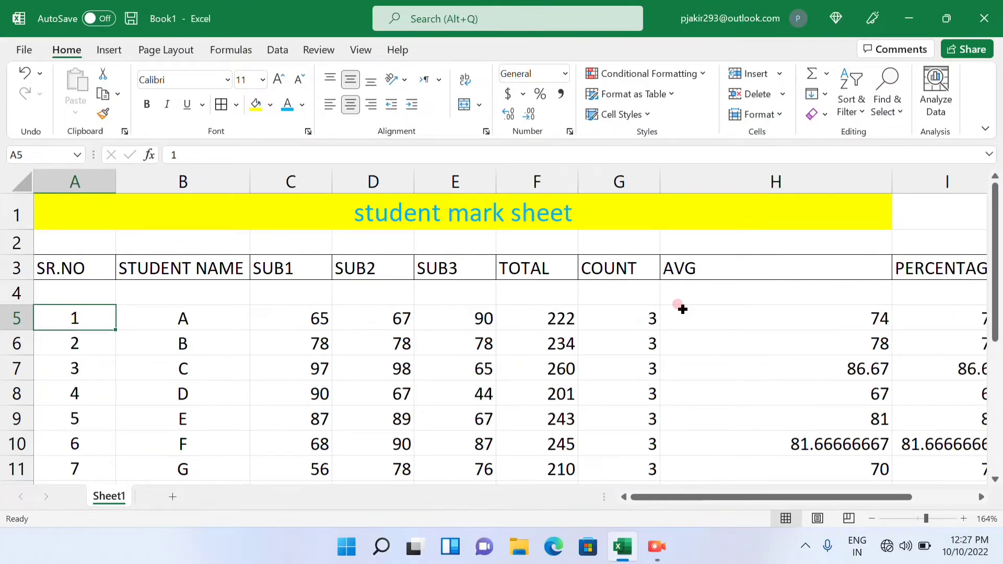
pyautogui.press('Right')
pyautogui.press('Right')
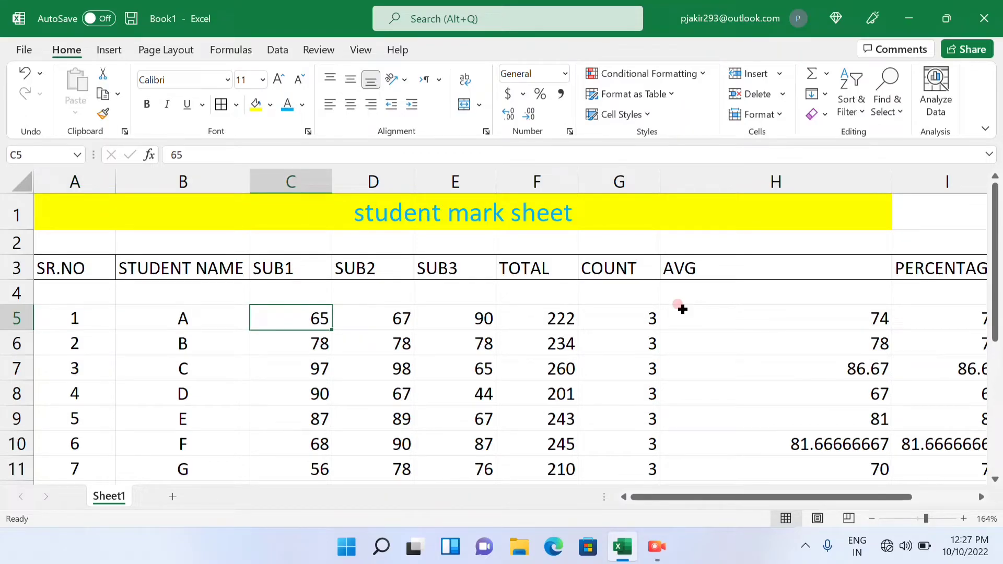
pyautogui.press('Right')
pyautogui.press('Right')
pyautogui.press('Right')
pyautogui.press('Right')
pyautogui.press('Right')
pyautogui.press('Right')
pyautogui.press('Right')
pyautogui.press('Right')
pyautogui.press('Right')
pyautogui.press('Right')
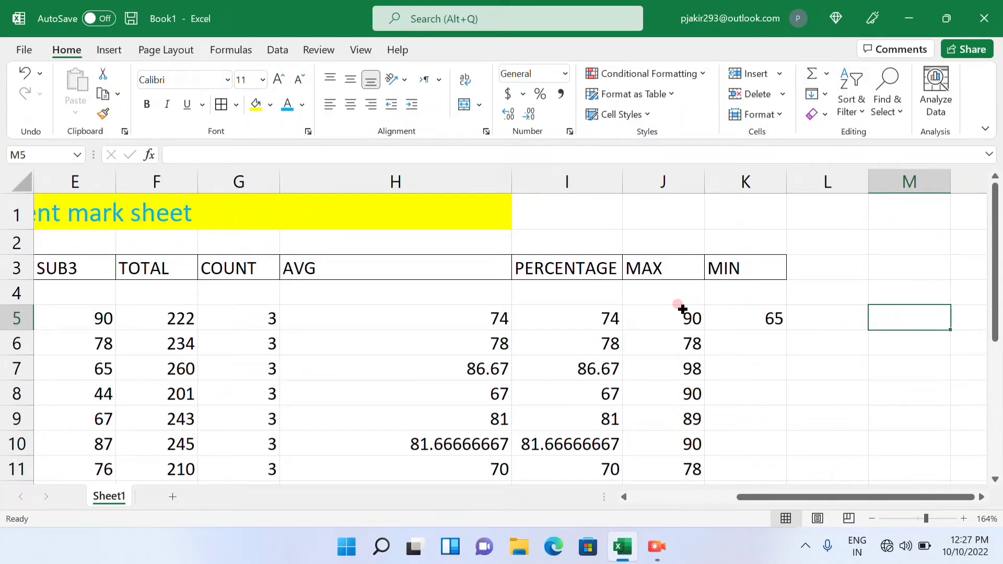
# - Fill the MIN formula from cell K5 down the MIN column to K14 and inspect the copied formulas
pyautogui.press('Left')
pyautogui.press('Left')
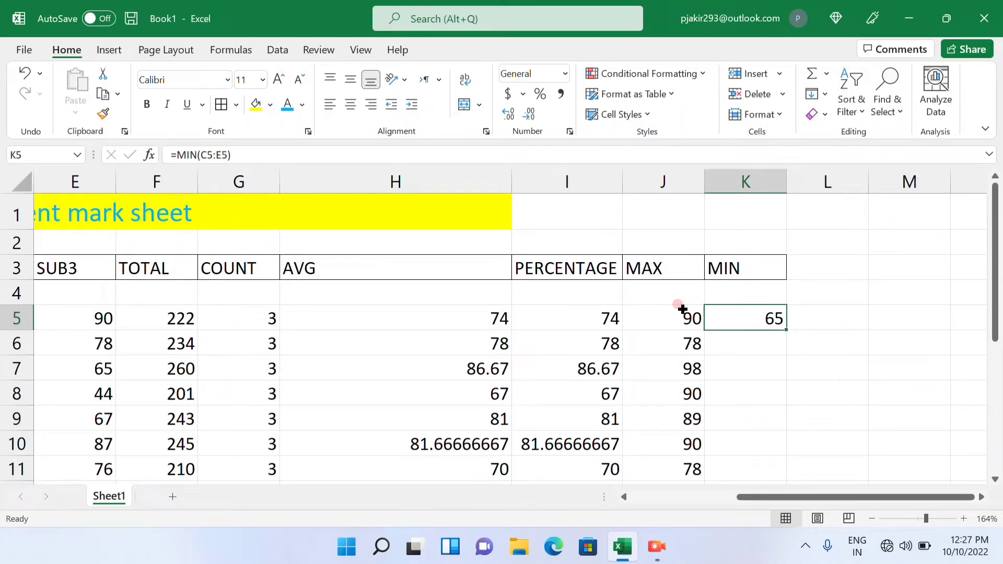
pyautogui.doubleClick(787, 329)
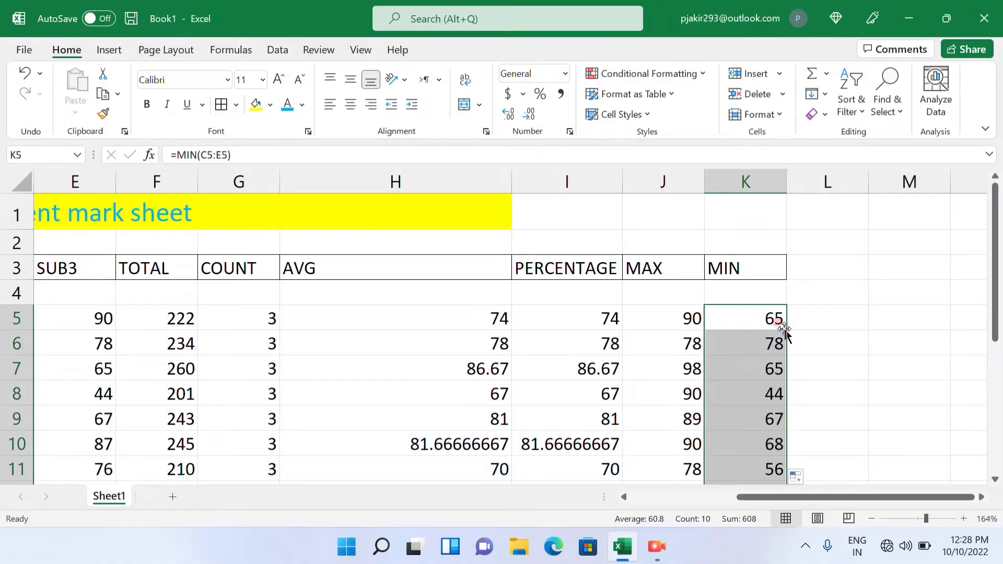
pyautogui.scroll(-1, 784, 332)
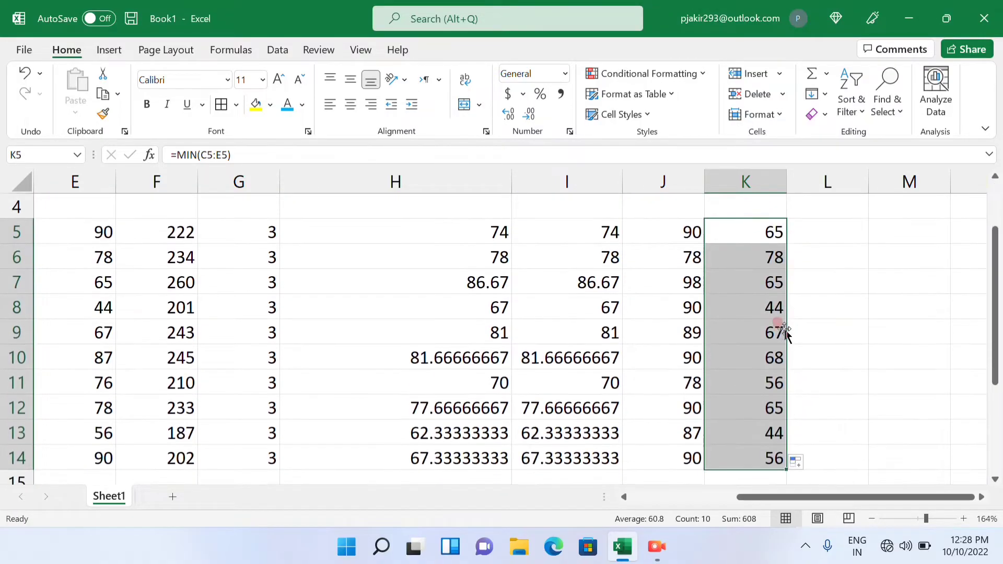
pyautogui.click(742, 334)
pyautogui.click(749, 372)
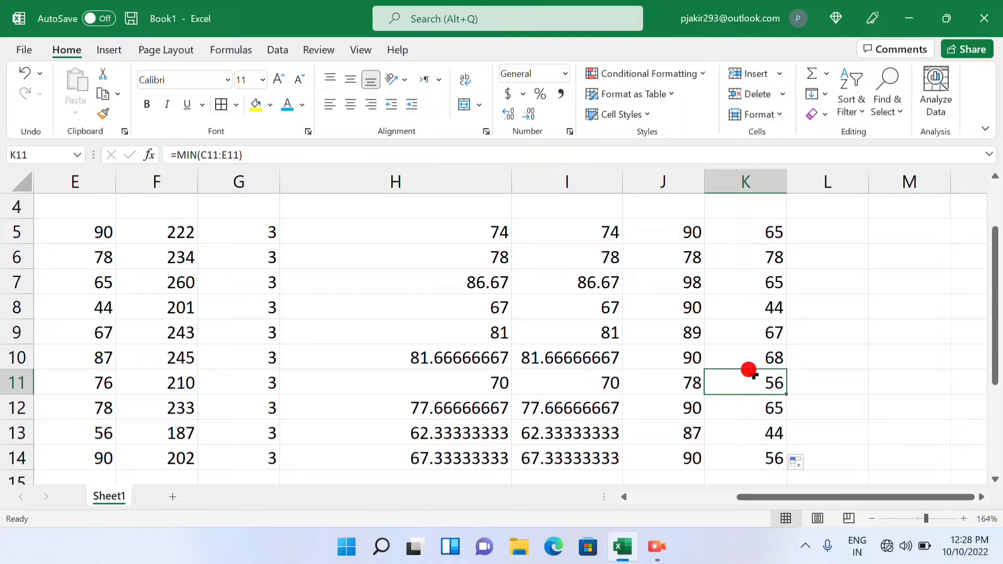
pyautogui.scroll(1, 530, 343)
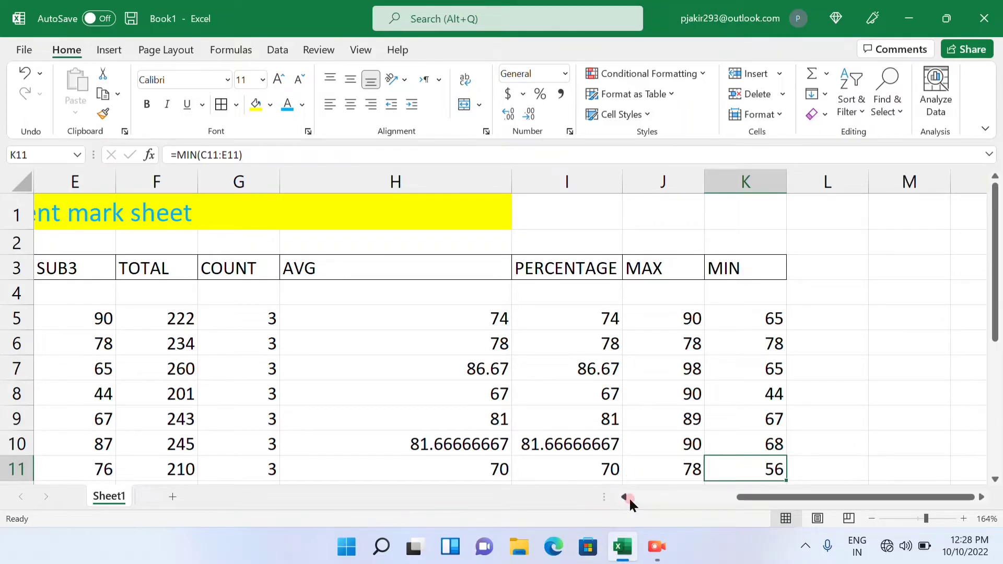
# - Center the subject marks and totals in C5:F14 horizontally
pyautogui.click(623, 497)
pyautogui.click(624, 497)
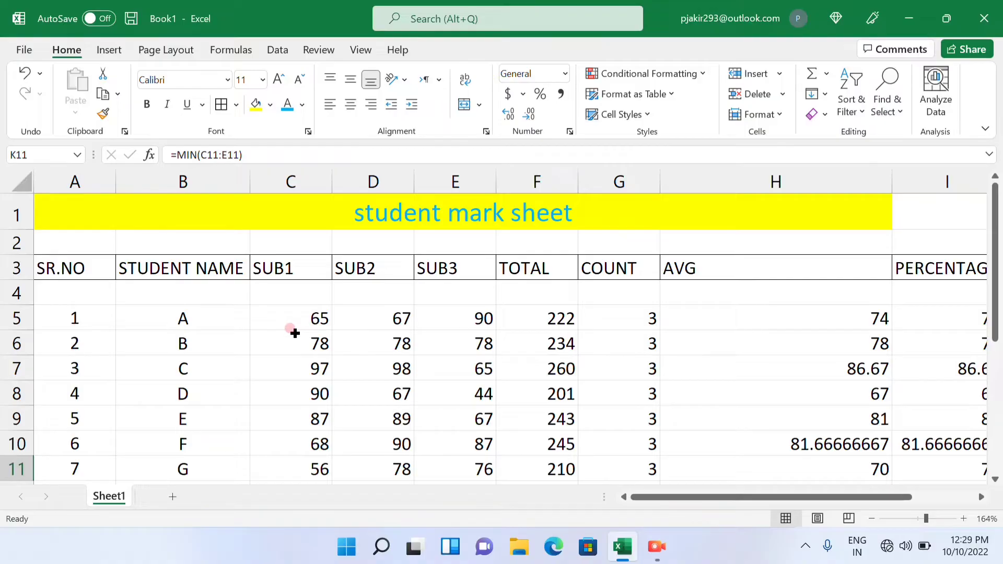
pyautogui.moveTo(284, 318); pyautogui.dragTo(436, 300)
pyautogui.click(470, 320)
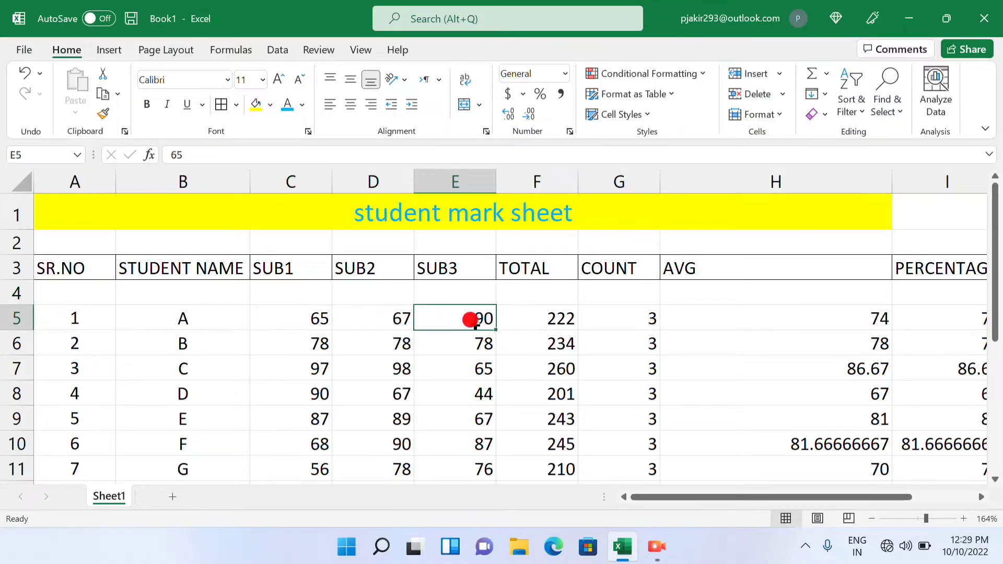
pyautogui.moveTo(280, 314); pyautogui.dragTo(488, 461)
pyautogui.click(458, 437)
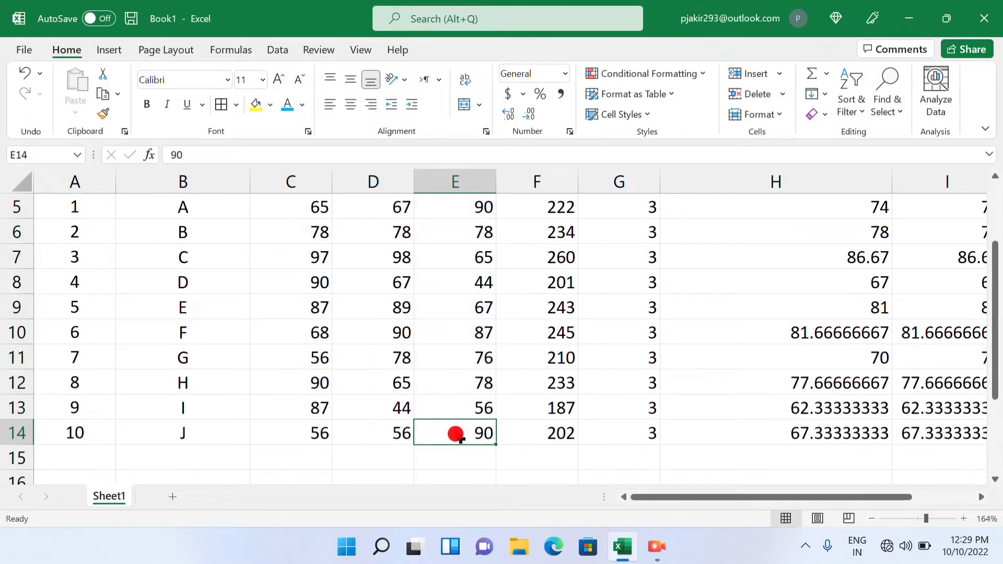
pyautogui.doubleClick(460, 437)
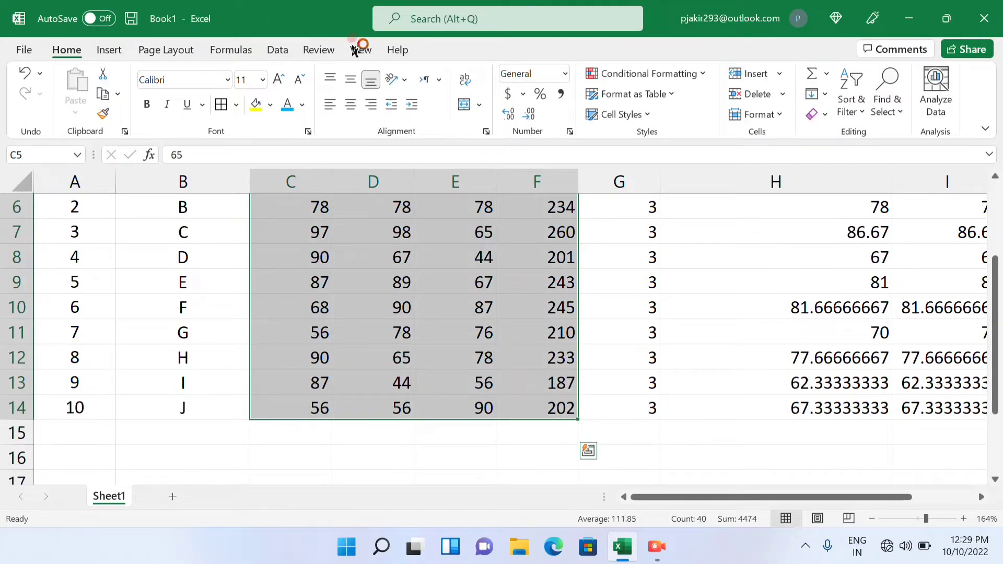
pyautogui.click(373, 106)
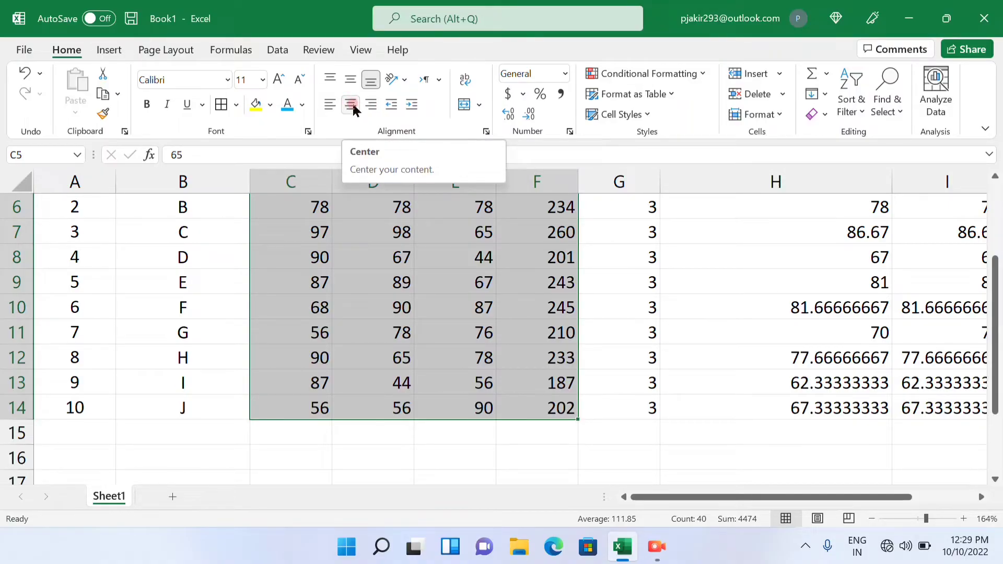
pyautogui.click(352, 105)
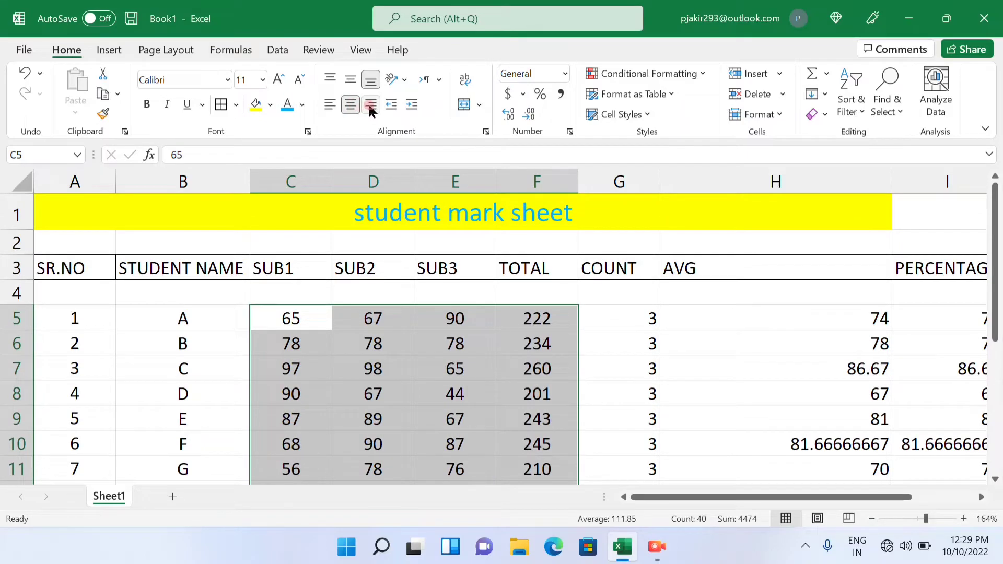
# - Try right alignment on the values in C5:F14, finishing with left and top alignment
pyautogui.click(370, 105)
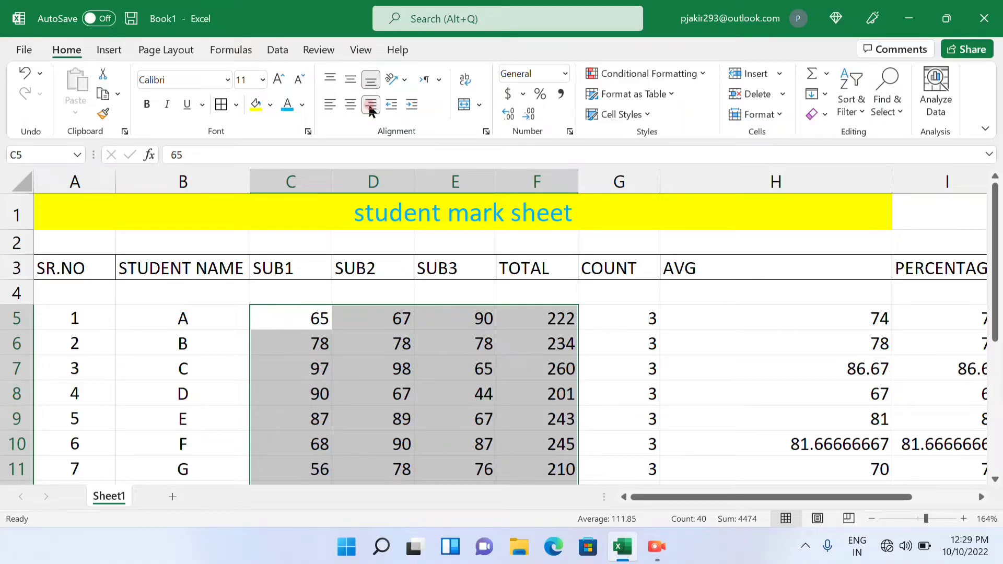
pyautogui.click(327, 107)
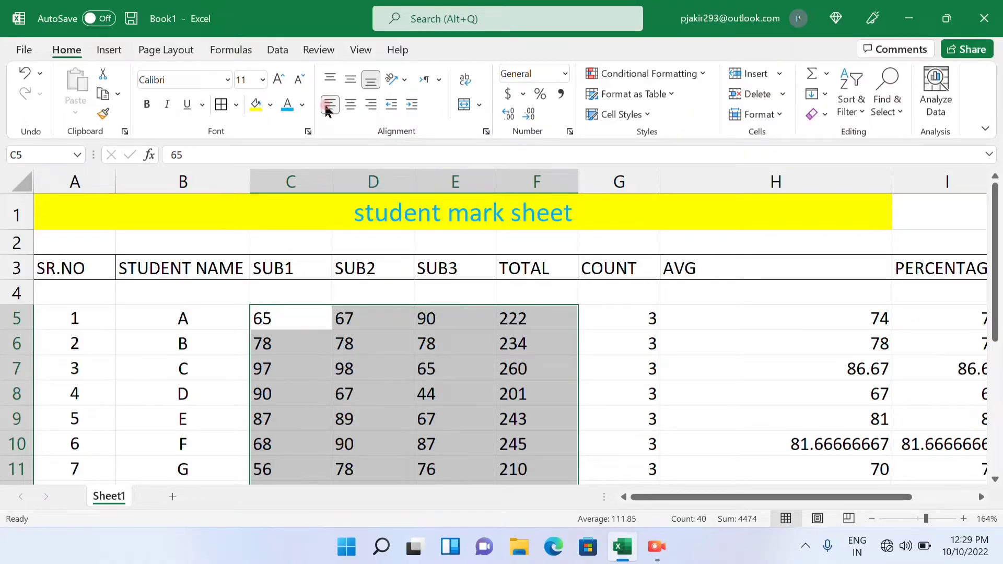
pyautogui.click(331, 80)
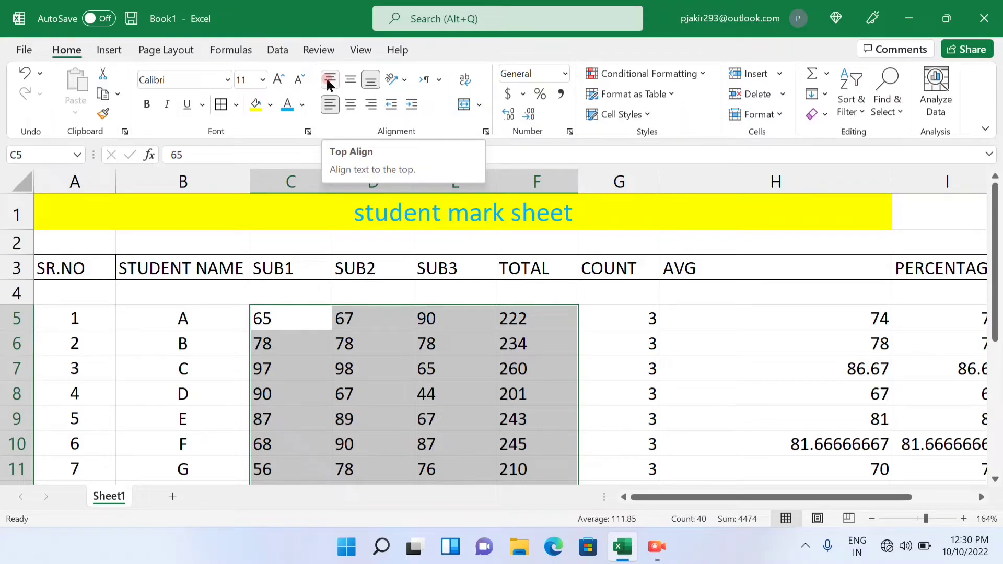
pyautogui.click(328, 81)
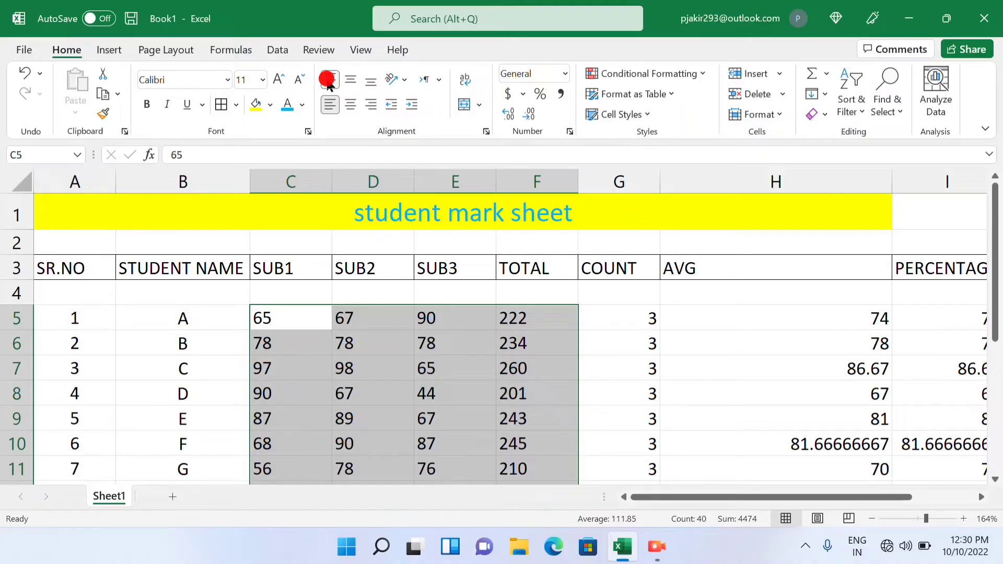
# - Try the Angle Counterclockwise, Vertical Text and Angle Clockwise orientations on C5:F14, and return the text to horizontal
pyautogui.click(395, 83)
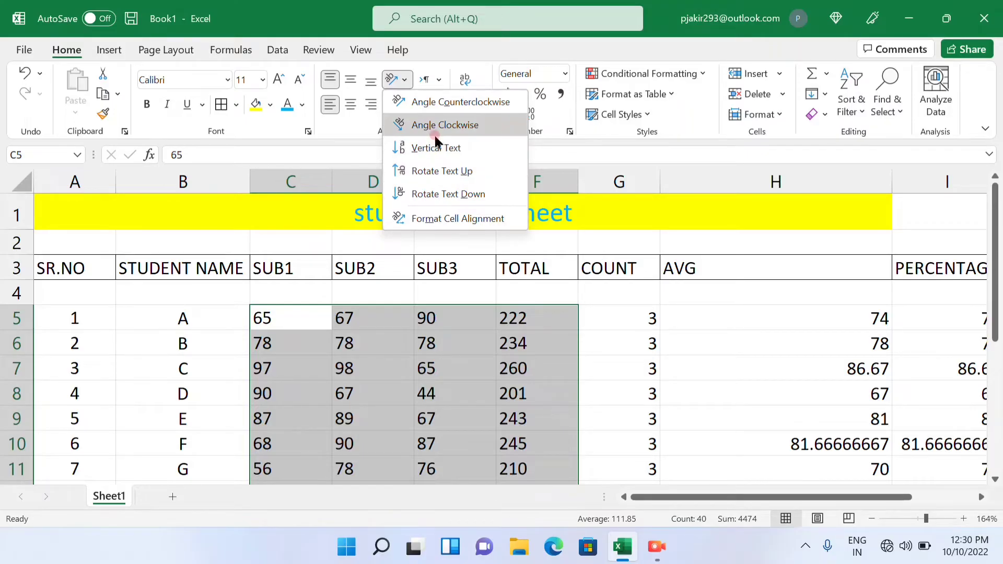
pyautogui.click(439, 108)
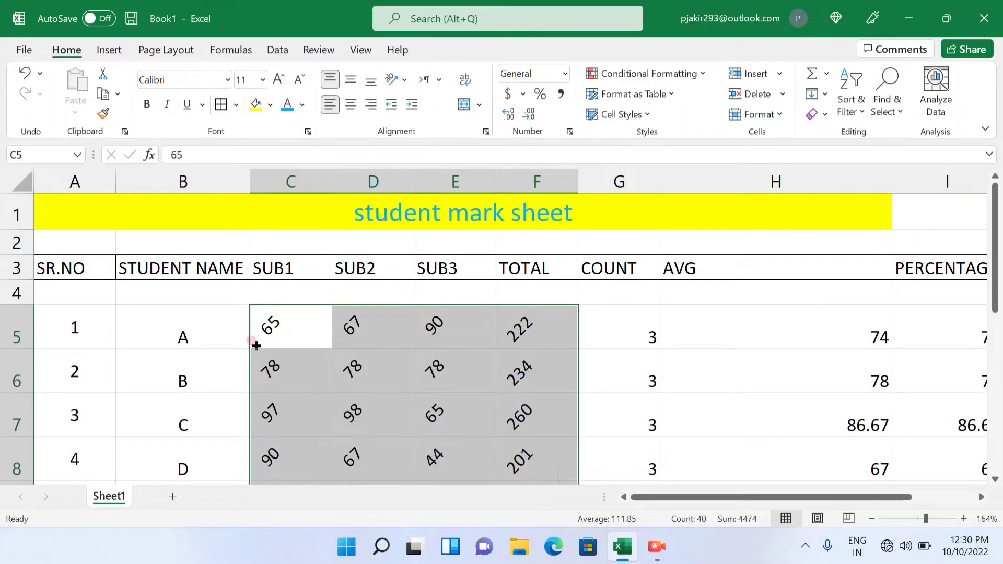
pyautogui.click(403, 80)
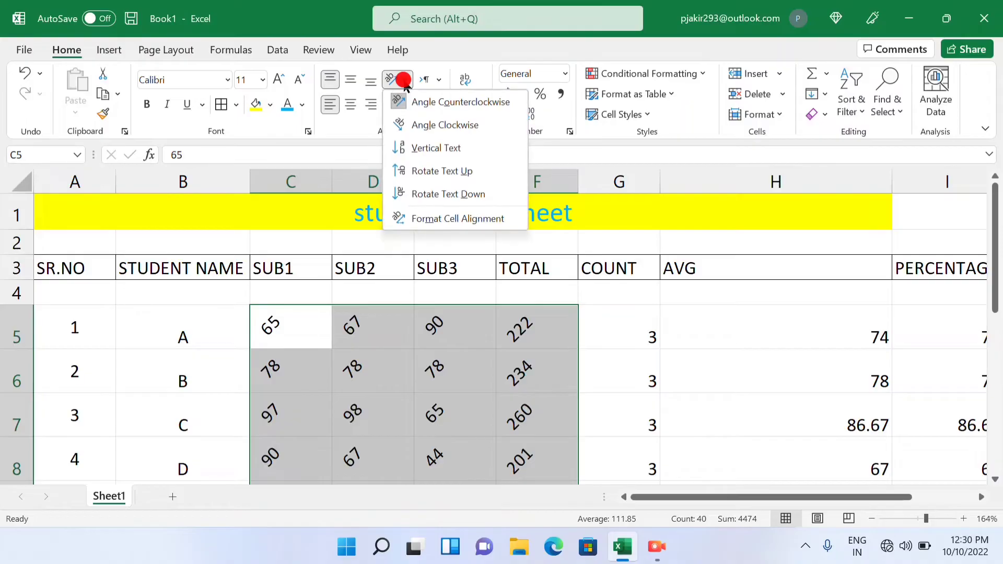
pyautogui.click(438, 148)
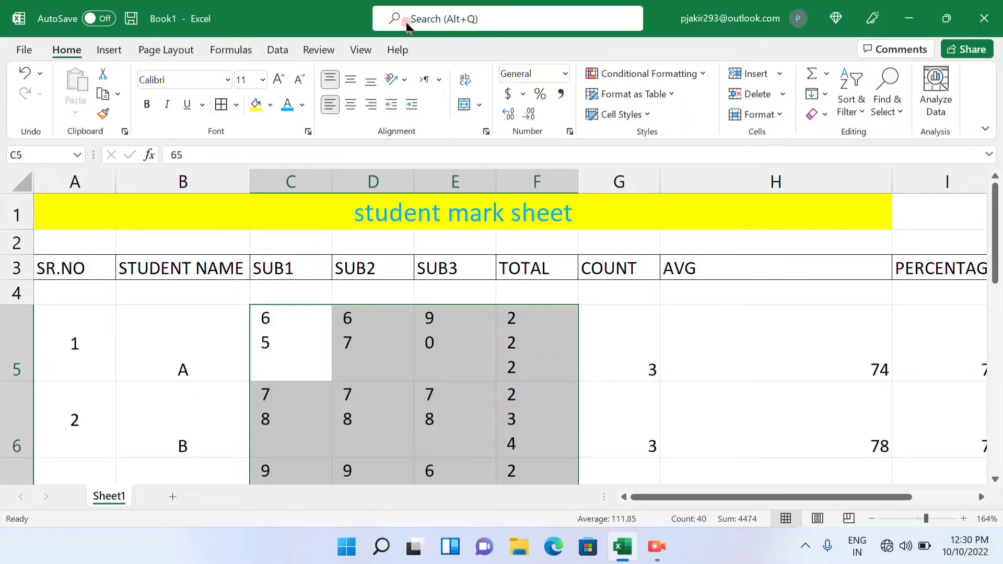
pyautogui.click(405, 79)
pyautogui.click(445, 125)
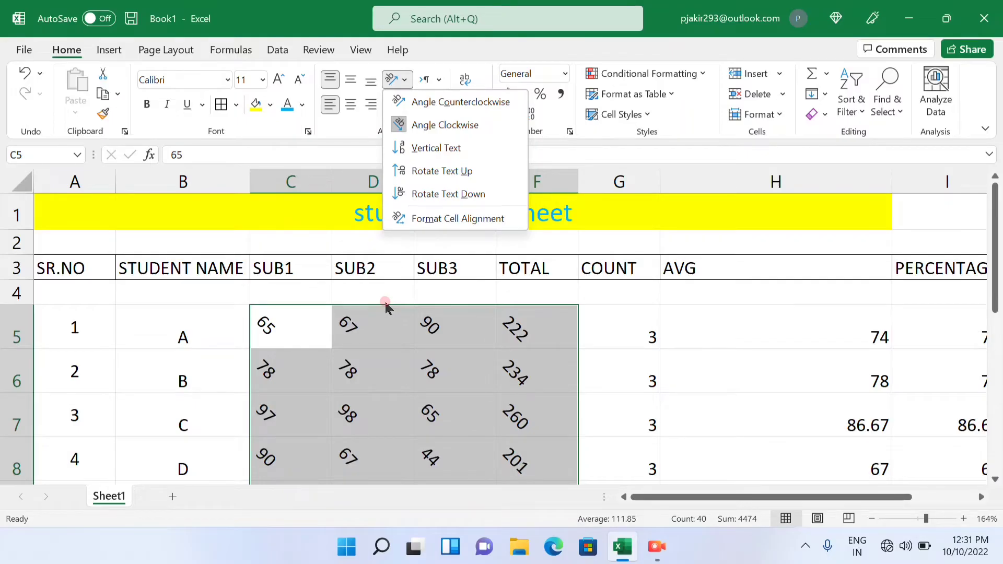
pyautogui.click(435, 124)
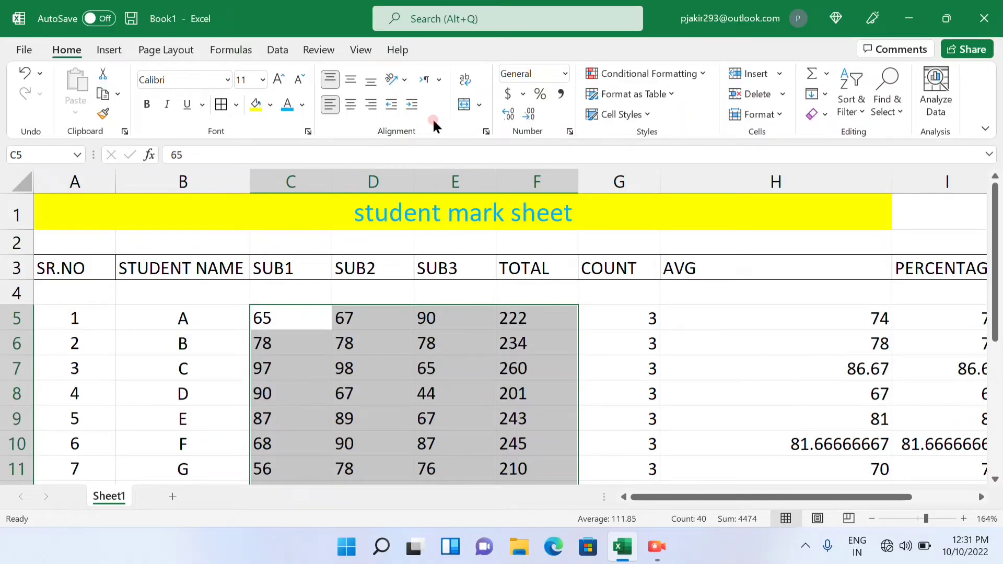
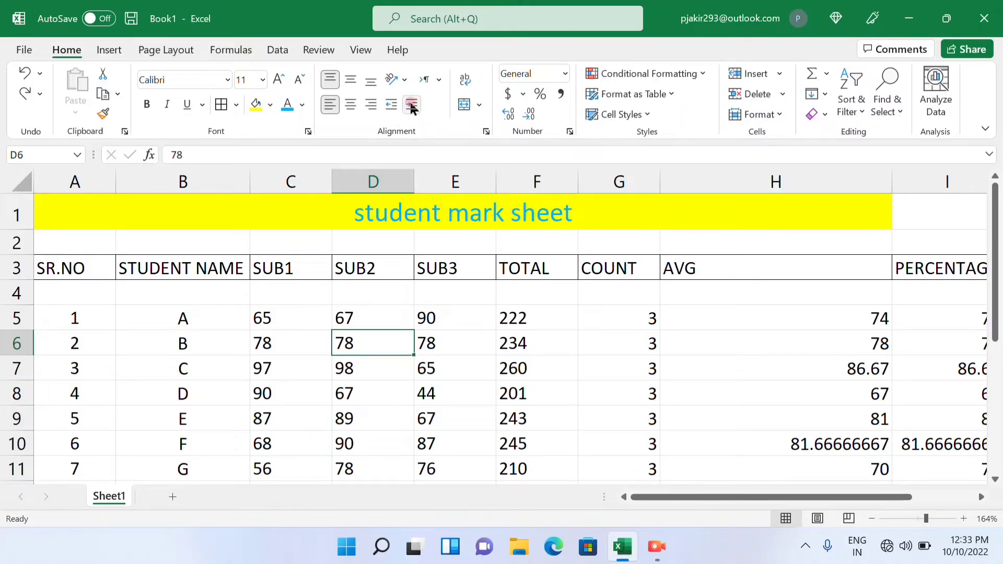
# - Increase the indent of student B's SUB2 mark in cell D6 repeatedly until column D widens
pyautogui.click(411, 105)
pyautogui.click(412, 105)
pyautogui.click(412, 105)
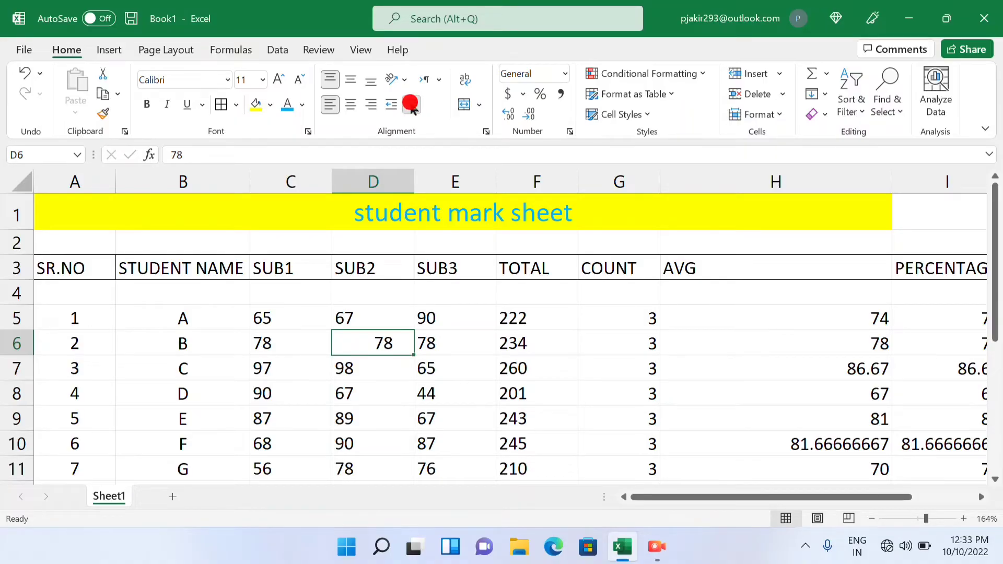
pyautogui.click(412, 105)
pyautogui.click(411, 105)
pyautogui.click(412, 105)
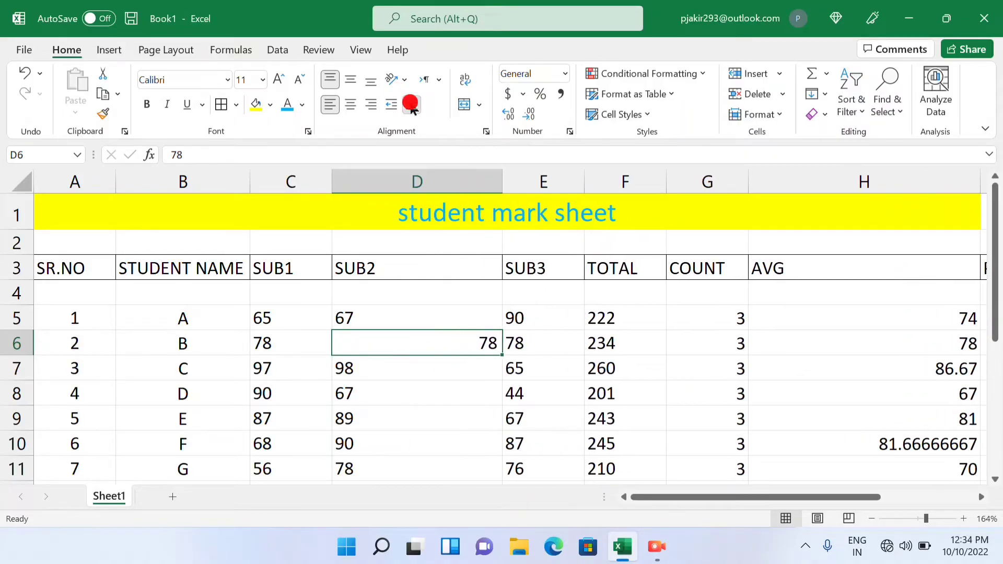
pyautogui.click(412, 105)
pyautogui.click(412, 105)
pyautogui.click(411, 105)
pyautogui.click(411, 105)
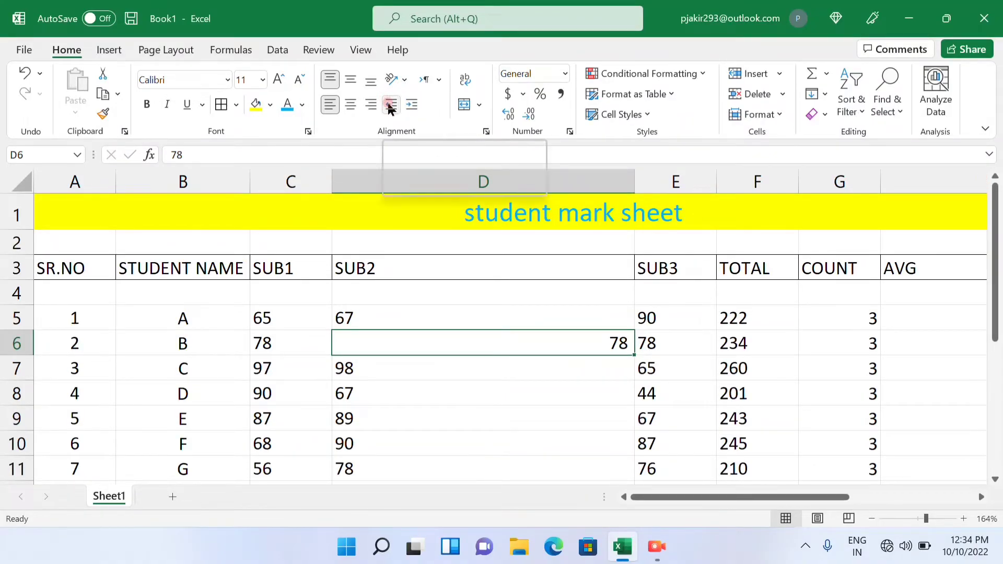
# - Decrease the indent of cell D6 repeatedly until its mark is back at the cell's left edge
pyautogui.click(390, 105)
pyautogui.click(389, 105)
pyautogui.click(389, 105)
pyautogui.click(389, 105)
pyautogui.click(390, 105)
pyautogui.click(389, 105)
pyautogui.click(389, 105)
pyautogui.click(389, 105)
pyautogui.click(389, 105)
pyautogui.click(390, 105)
pyautogui.click(390, 105)
pyautogui.click(389, 105)
pyautogui.click(389, 105)
pyautogui.click(389, 105)
pyautogui.click(389, 105)
pyautogui.click(389, 105)
pyautogui.click(389, 105)
pyautogui.click(389, 105)
pyautogui.click(389, 105)
pyautogui.click(389, 105)
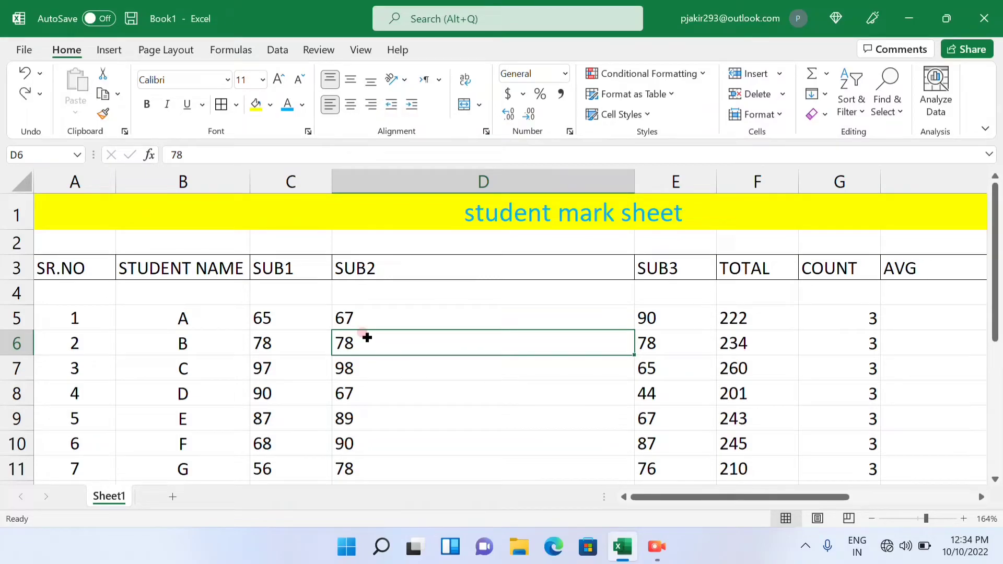
# - Unmerge the "student mark sheet" title cell in row 1
pyautogui.click(479, 106)
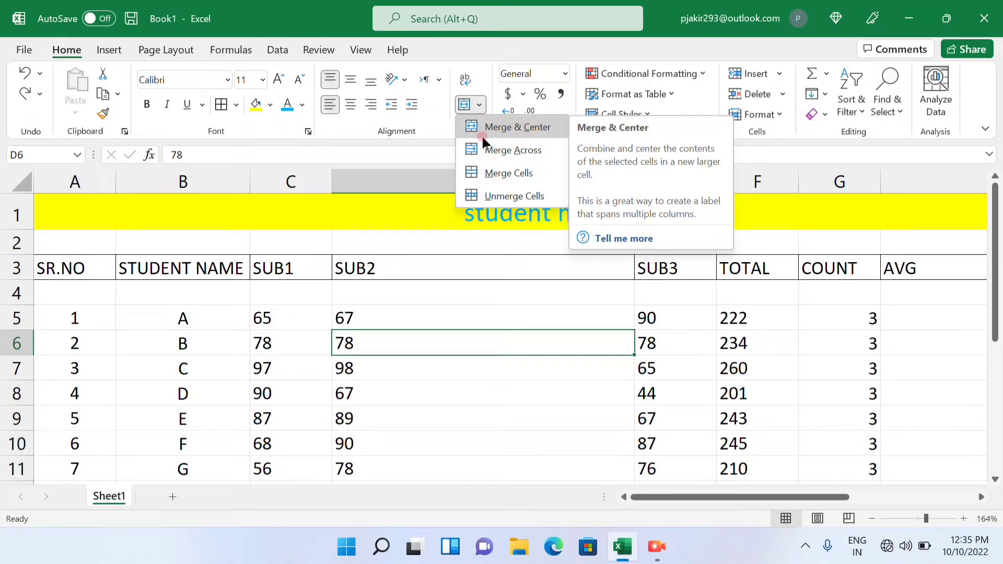
pyautogui.click(494, 198)
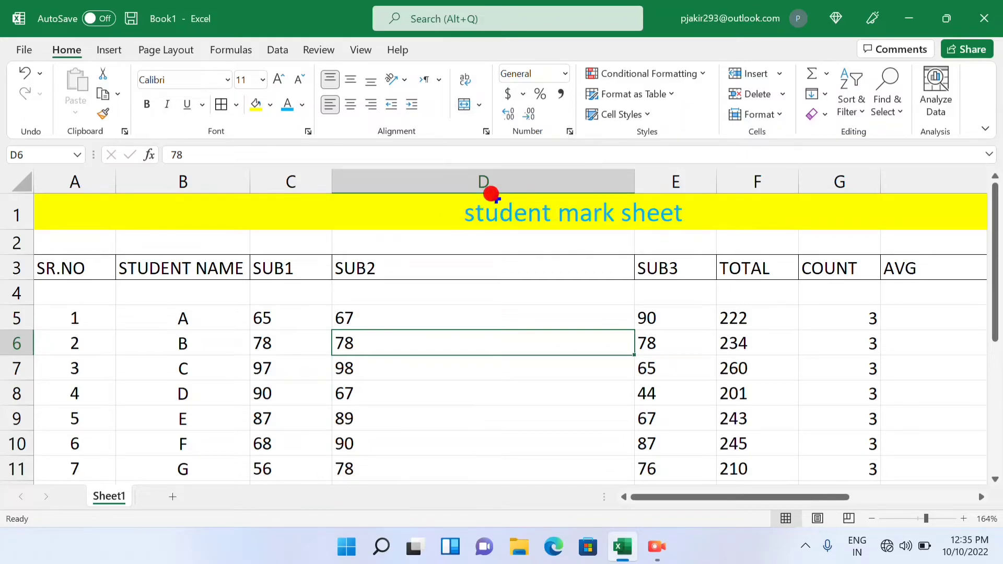
pyautogui.click(497, 228)
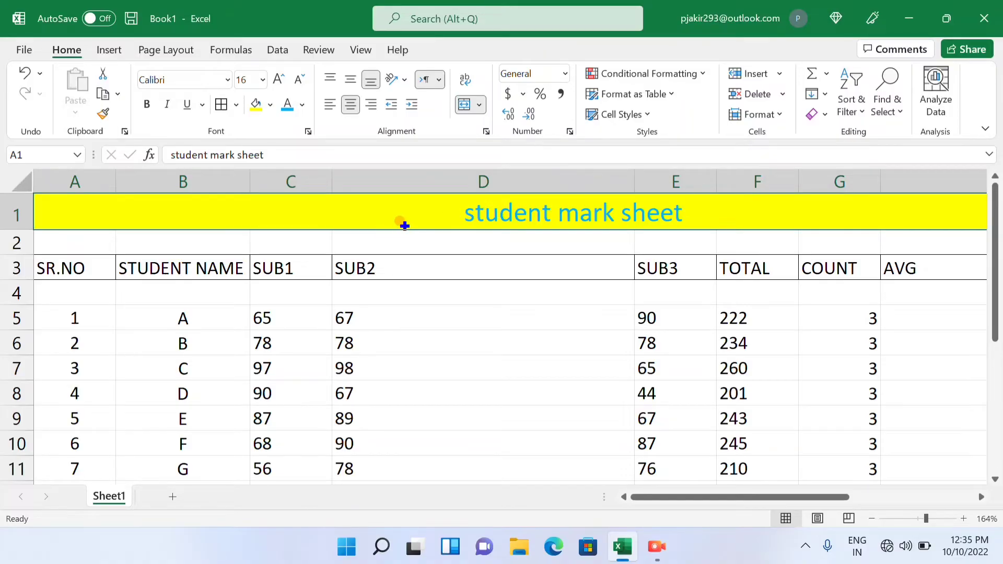
pyautogui.click(477, 106)
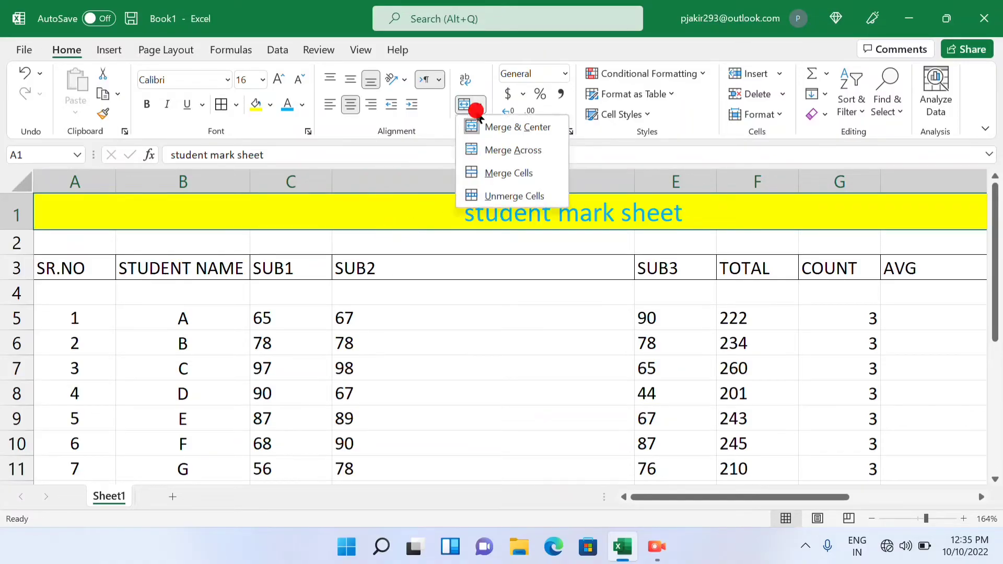
pyautogui.click(501, 193)
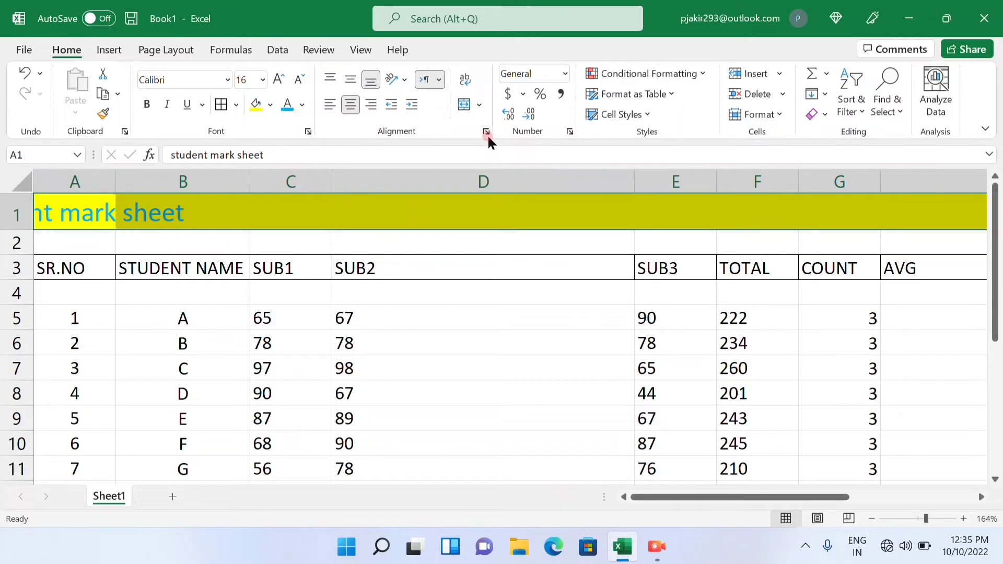
# - Merge the title cells in row 1 again with Merge Across, and apply Merge Cells to them
pyautogui.click(479, 106)
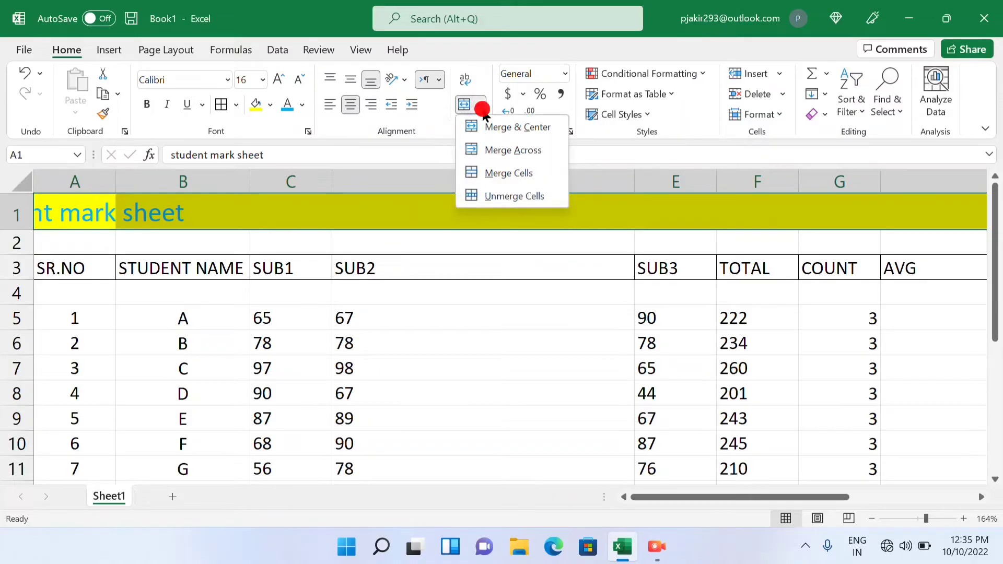
pyautogui.click(496, 153)
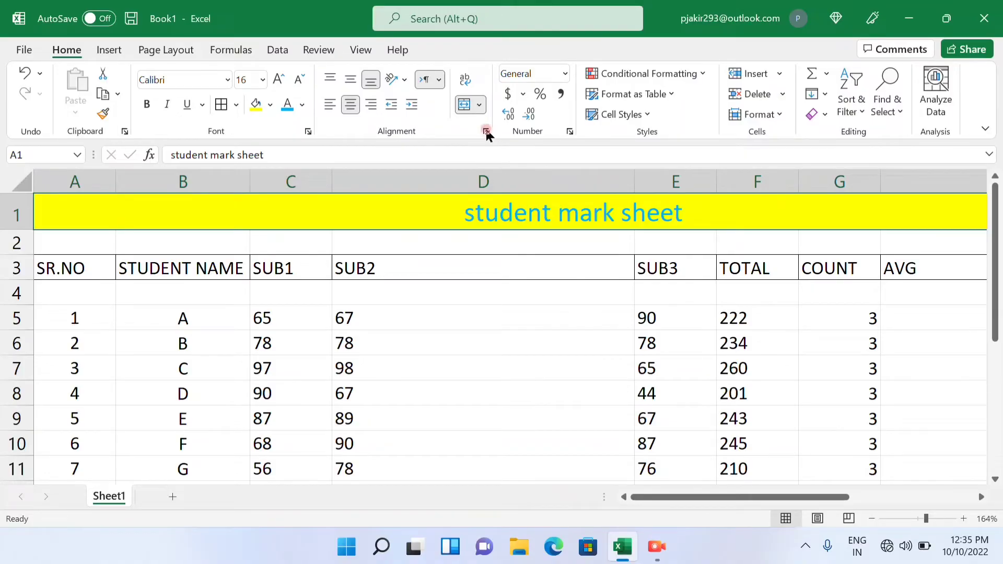
pyautogui.click(479, 104)
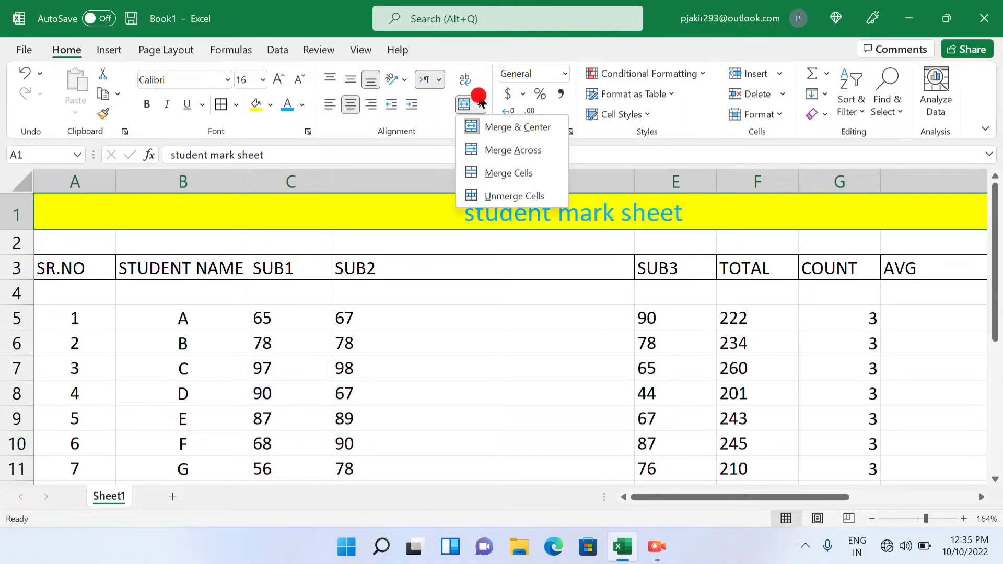
pyautogui.click(503, 173)
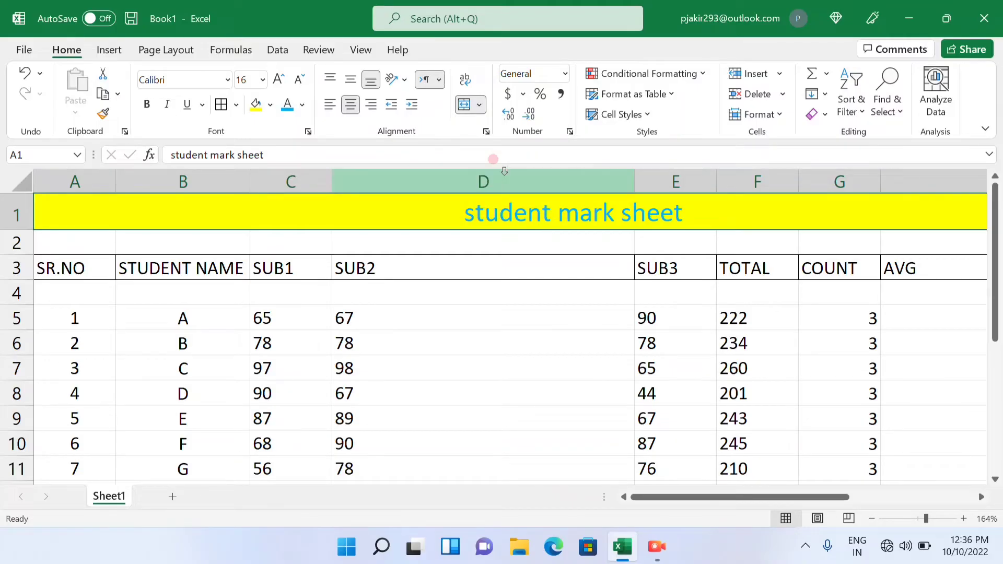
# - Toggle Merge & Center on the "student mark sheet" title in row 1, keeping it merged, and turn off its Wrap Text
pyautogui.click(479, 105)
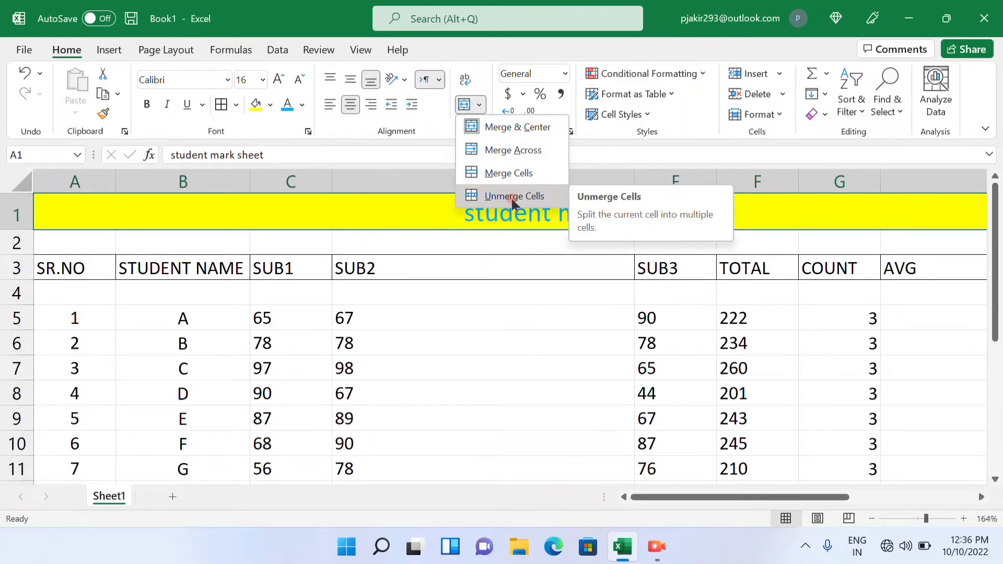
pyautogui.click(514, 130)
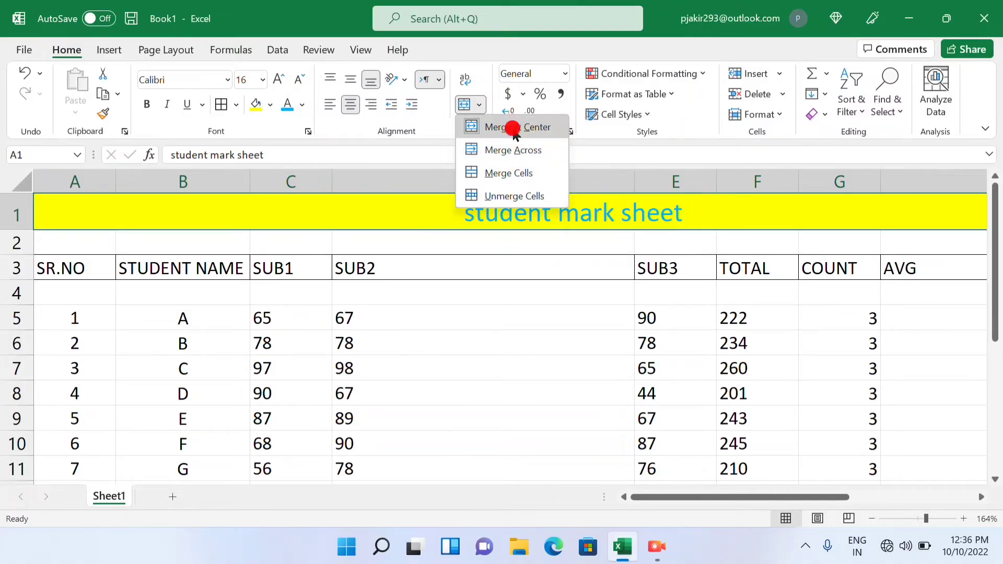
pyautogui.click(472, 109)
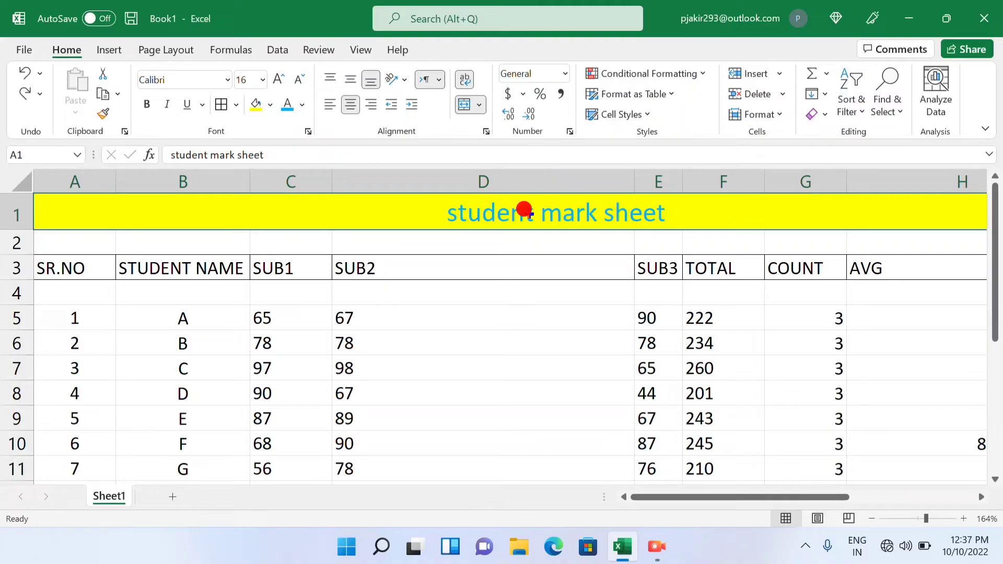
pyautogui.click(465, 83)
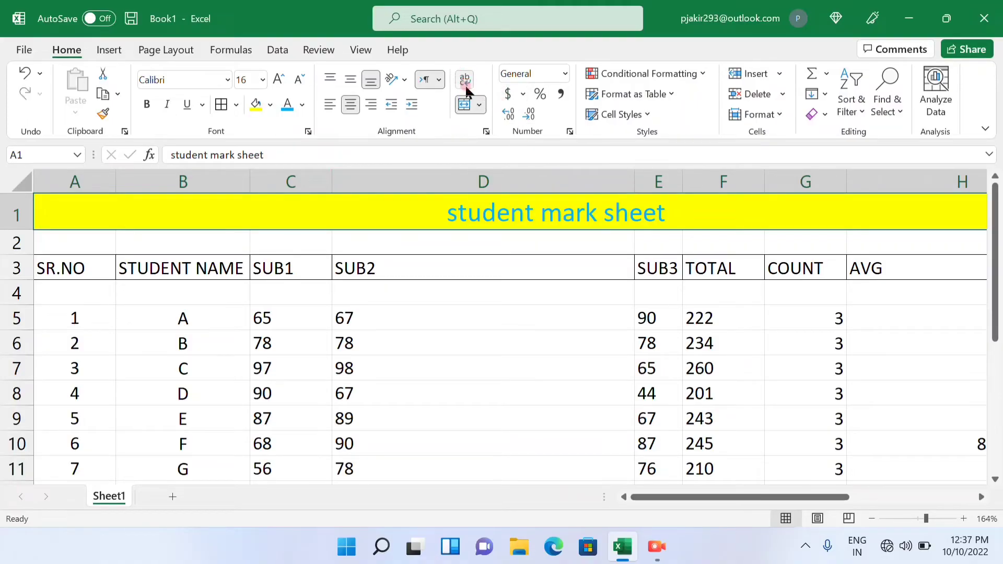
# - Narrow the SUB3 column E until its header and marks no longer fit
pyautogui.click(659, 174)
pyautogui.moveTo(681, 181); pyautogui.dragTo(669, 186)
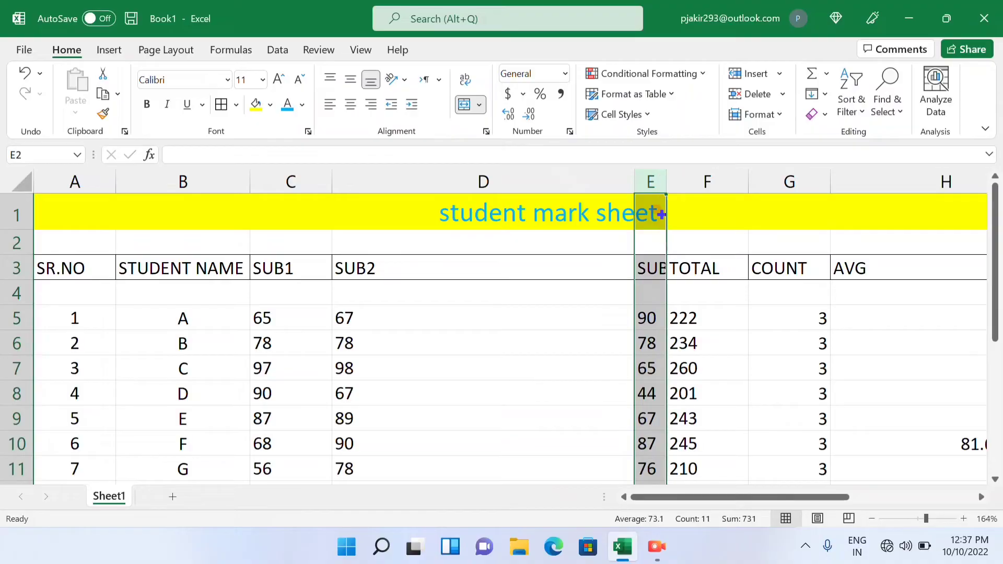
pyautogui.moveTo(662, 175); pyautogui.dragTo(647, 180)
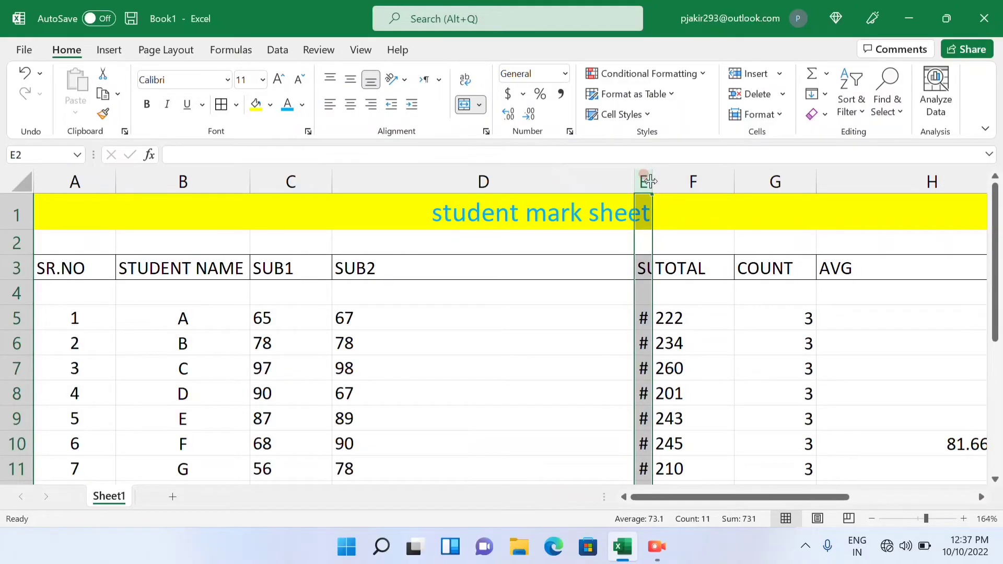
# - Apply Wrap Text to the SUB3 header in cell E3, and undo the wrapping
pyautogui.click(644, 272)
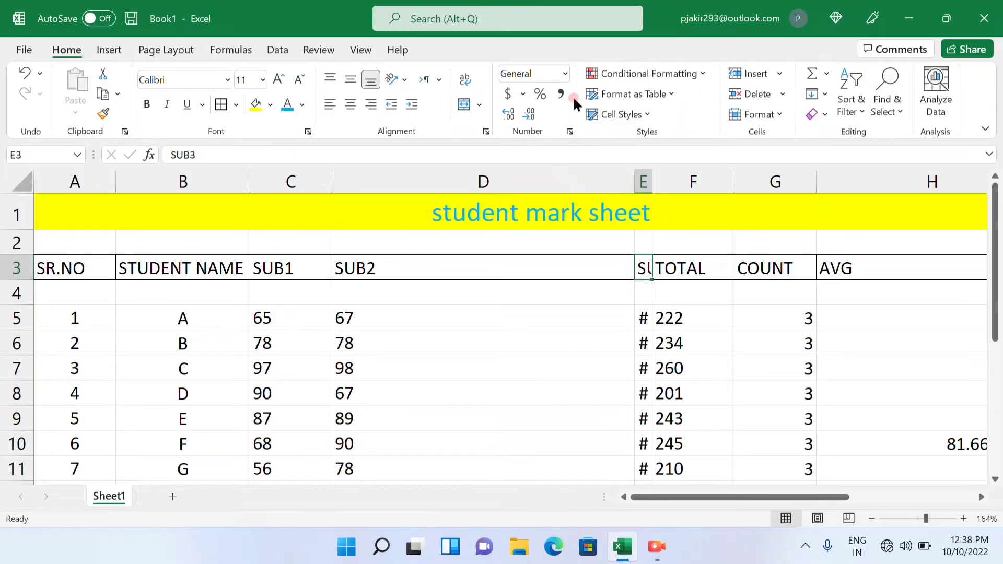
pyautogui.click(464, 82)
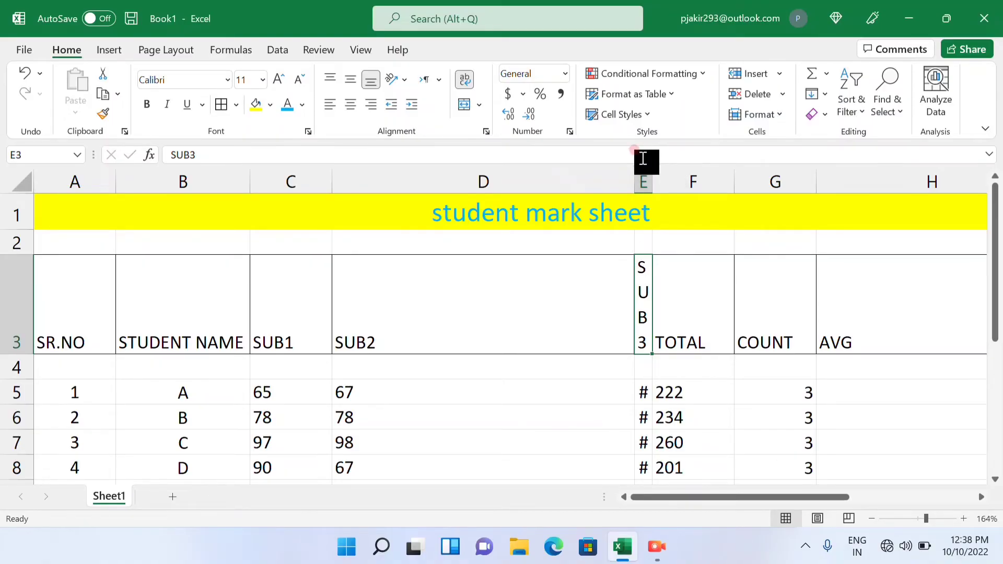
pyautogui.hotkey('ctrl', 'z')
# - Check the hidden marks in the narrowed SUB3 column, and apply AutoFit Column Width to column E
pyautogui.doubleClick(645, 328)
pyautogui.click(643, 302)
pyautogui.scroll(-2, 643, 305)
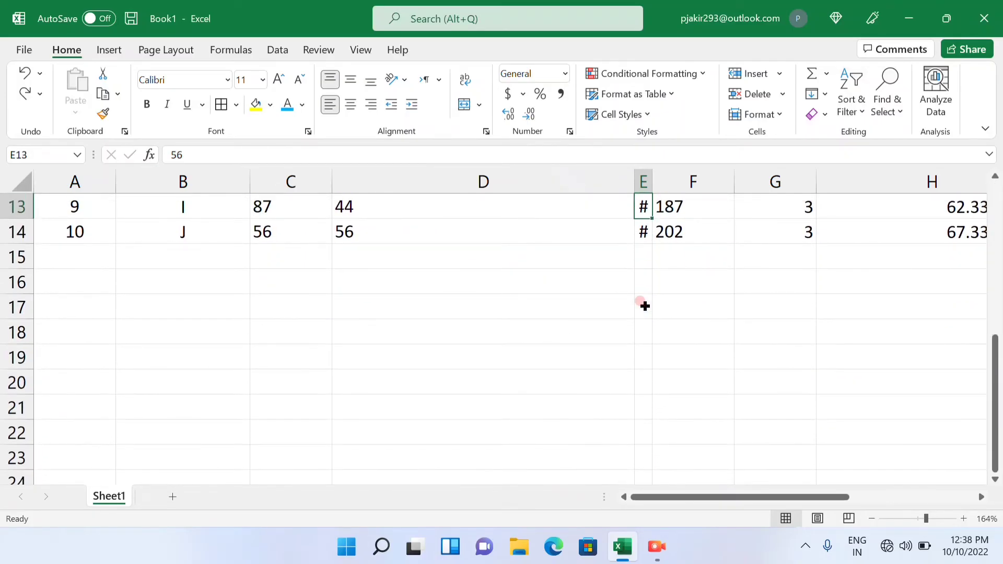
pyautogui.scroll(4, 644, 306)
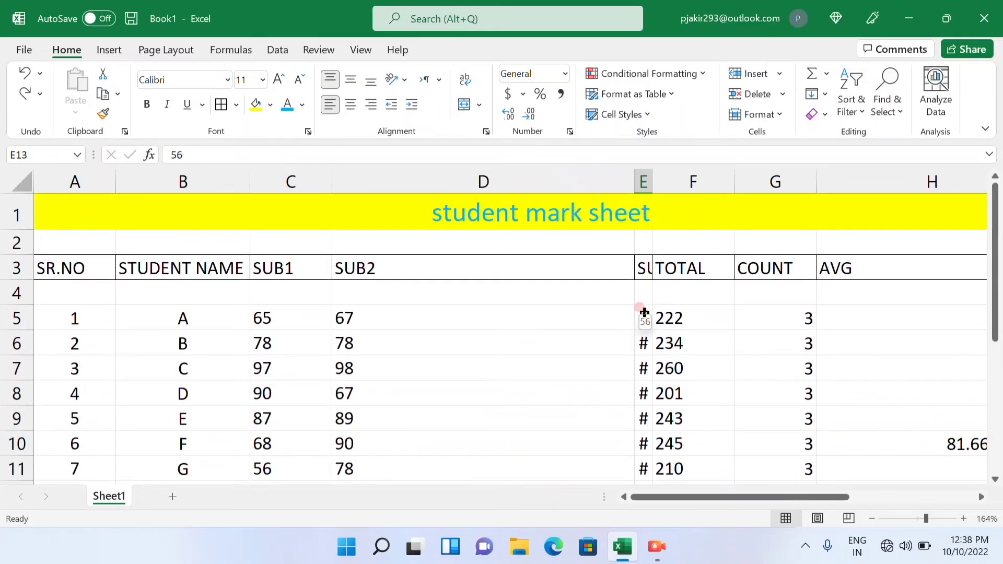
pyautogui.click(643, 314)
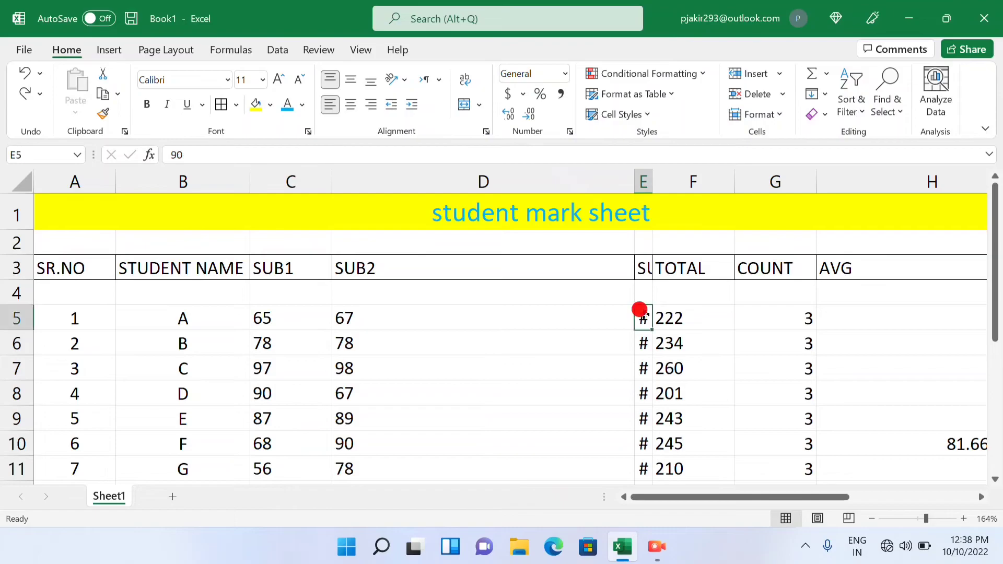
pyautogui.doubleClick(645, 341)
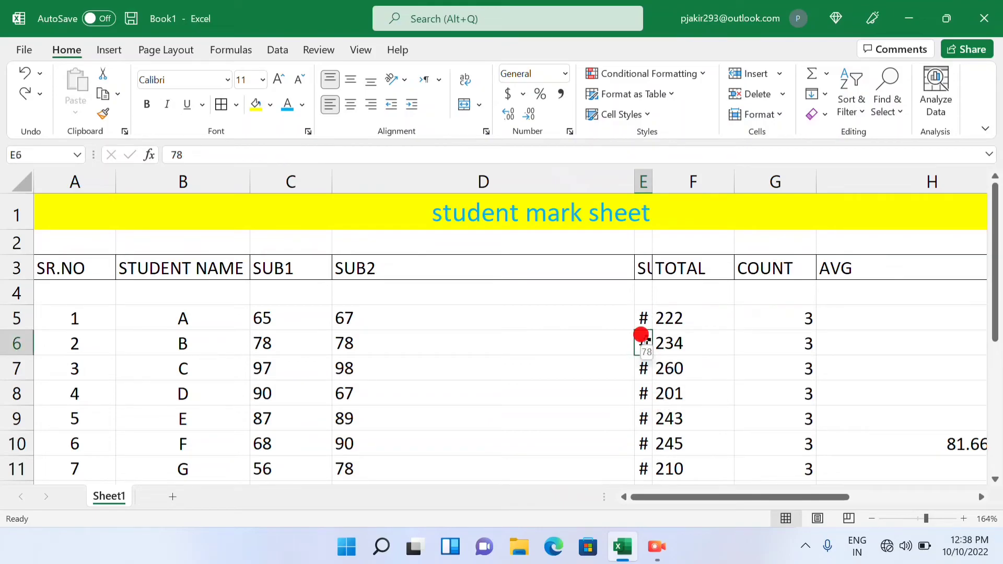
pyautogui.click(644, 180)
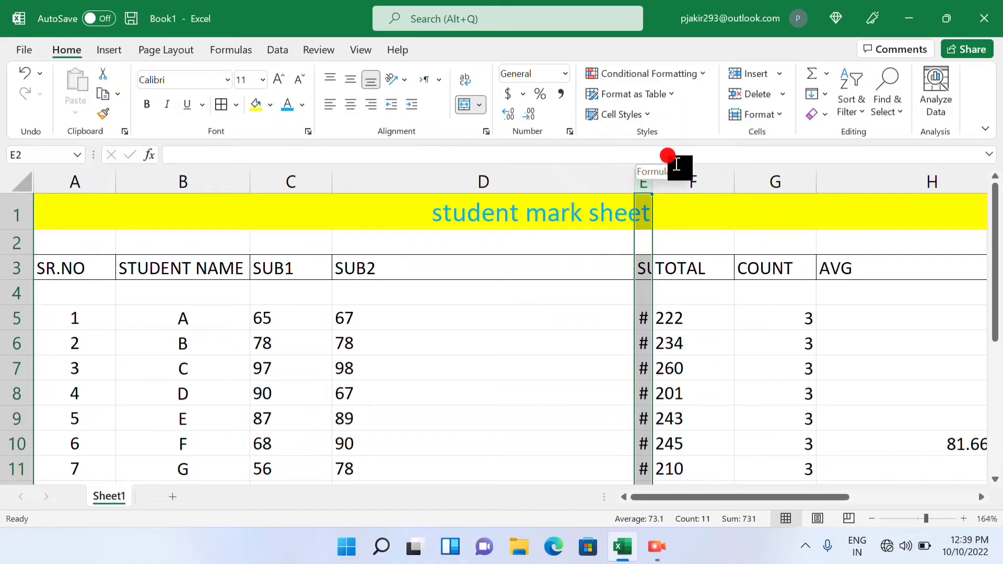
pyautogui.click(761, 115)
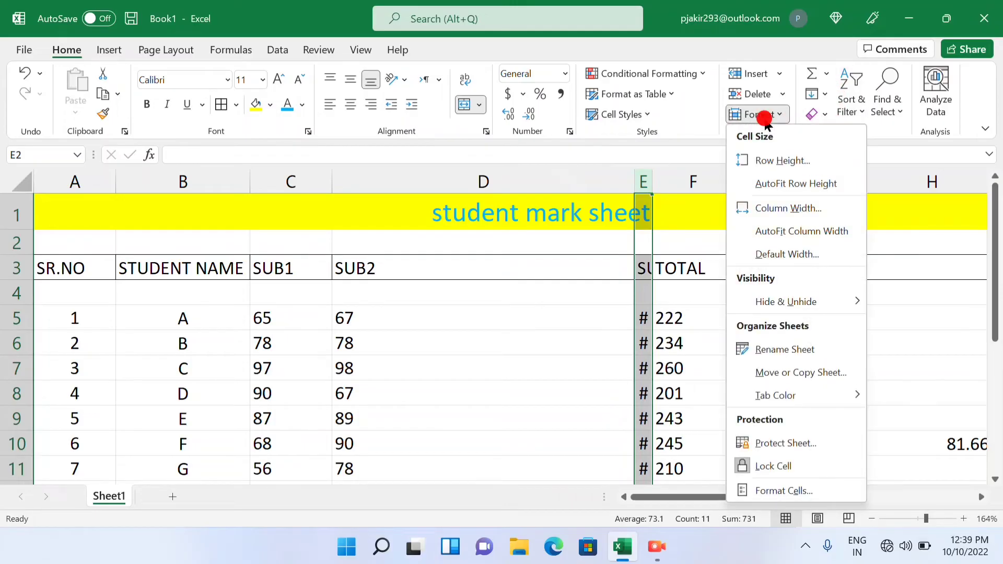
pyautogui.click(790, 238)
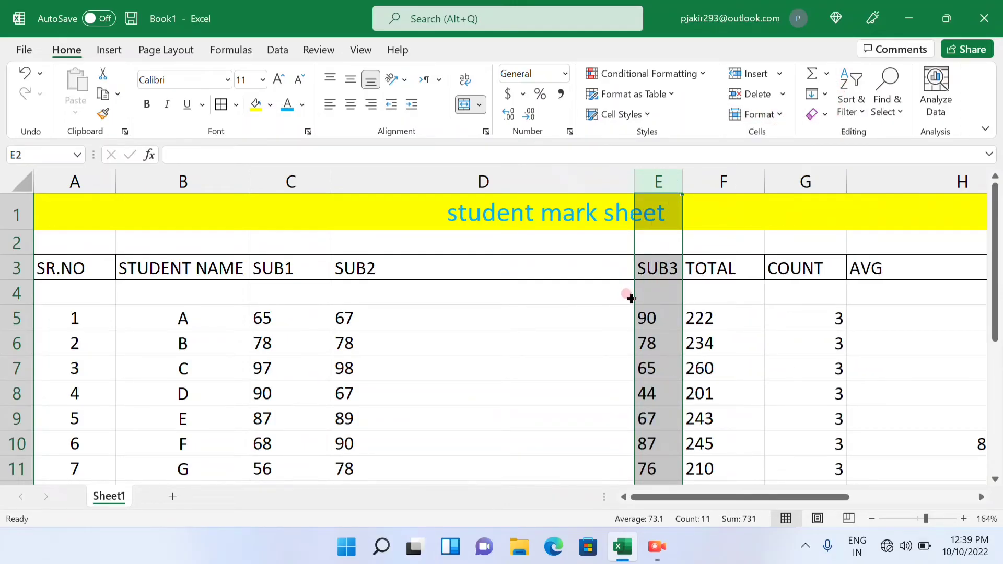
pyautogui.click(664, 335)
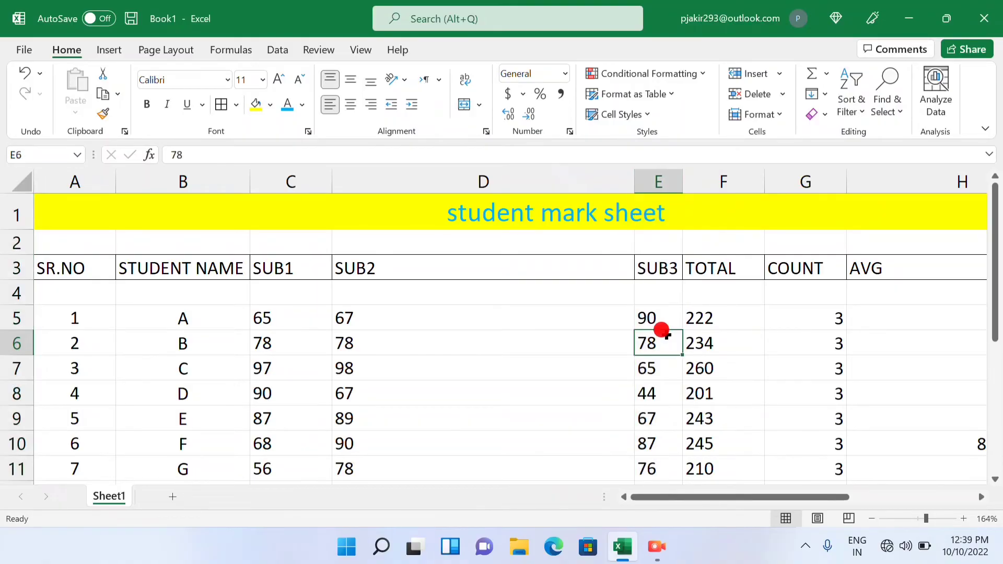
pyautogui.click(655, 361)
pyautogui.click(653, 307)
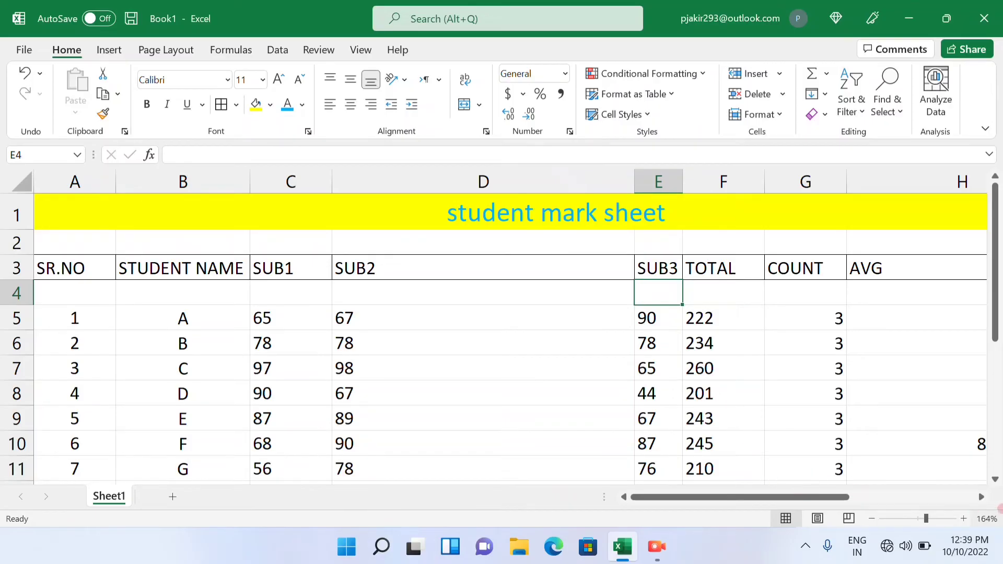
# - Zoom the sheet out to 121% to view the mark table through its MIN column
pyautogui.moveTo(986, 499); pyautogui.dragTo(982, 502)
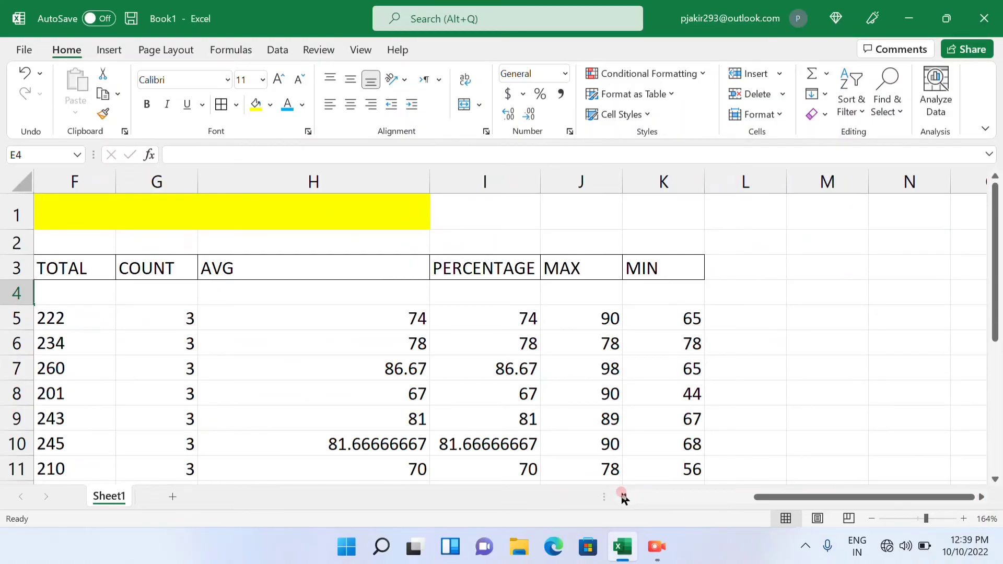
pyautogui.hscroll(-2, 624, 499)
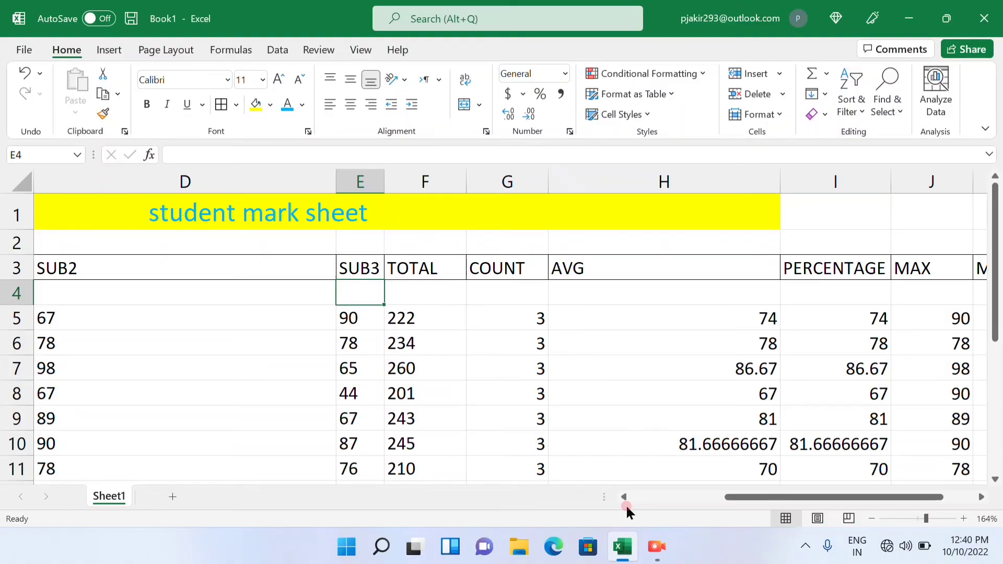
pyautogui.keyDown('ctrl'); pyautogui.scroll(-4, 426, 394); pyautogui.keyUp('ctrl')
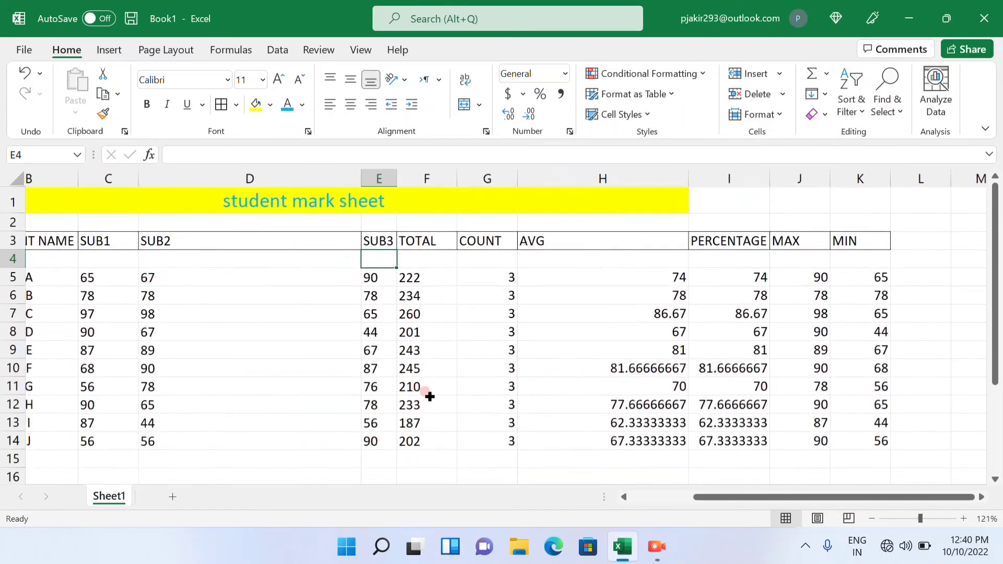